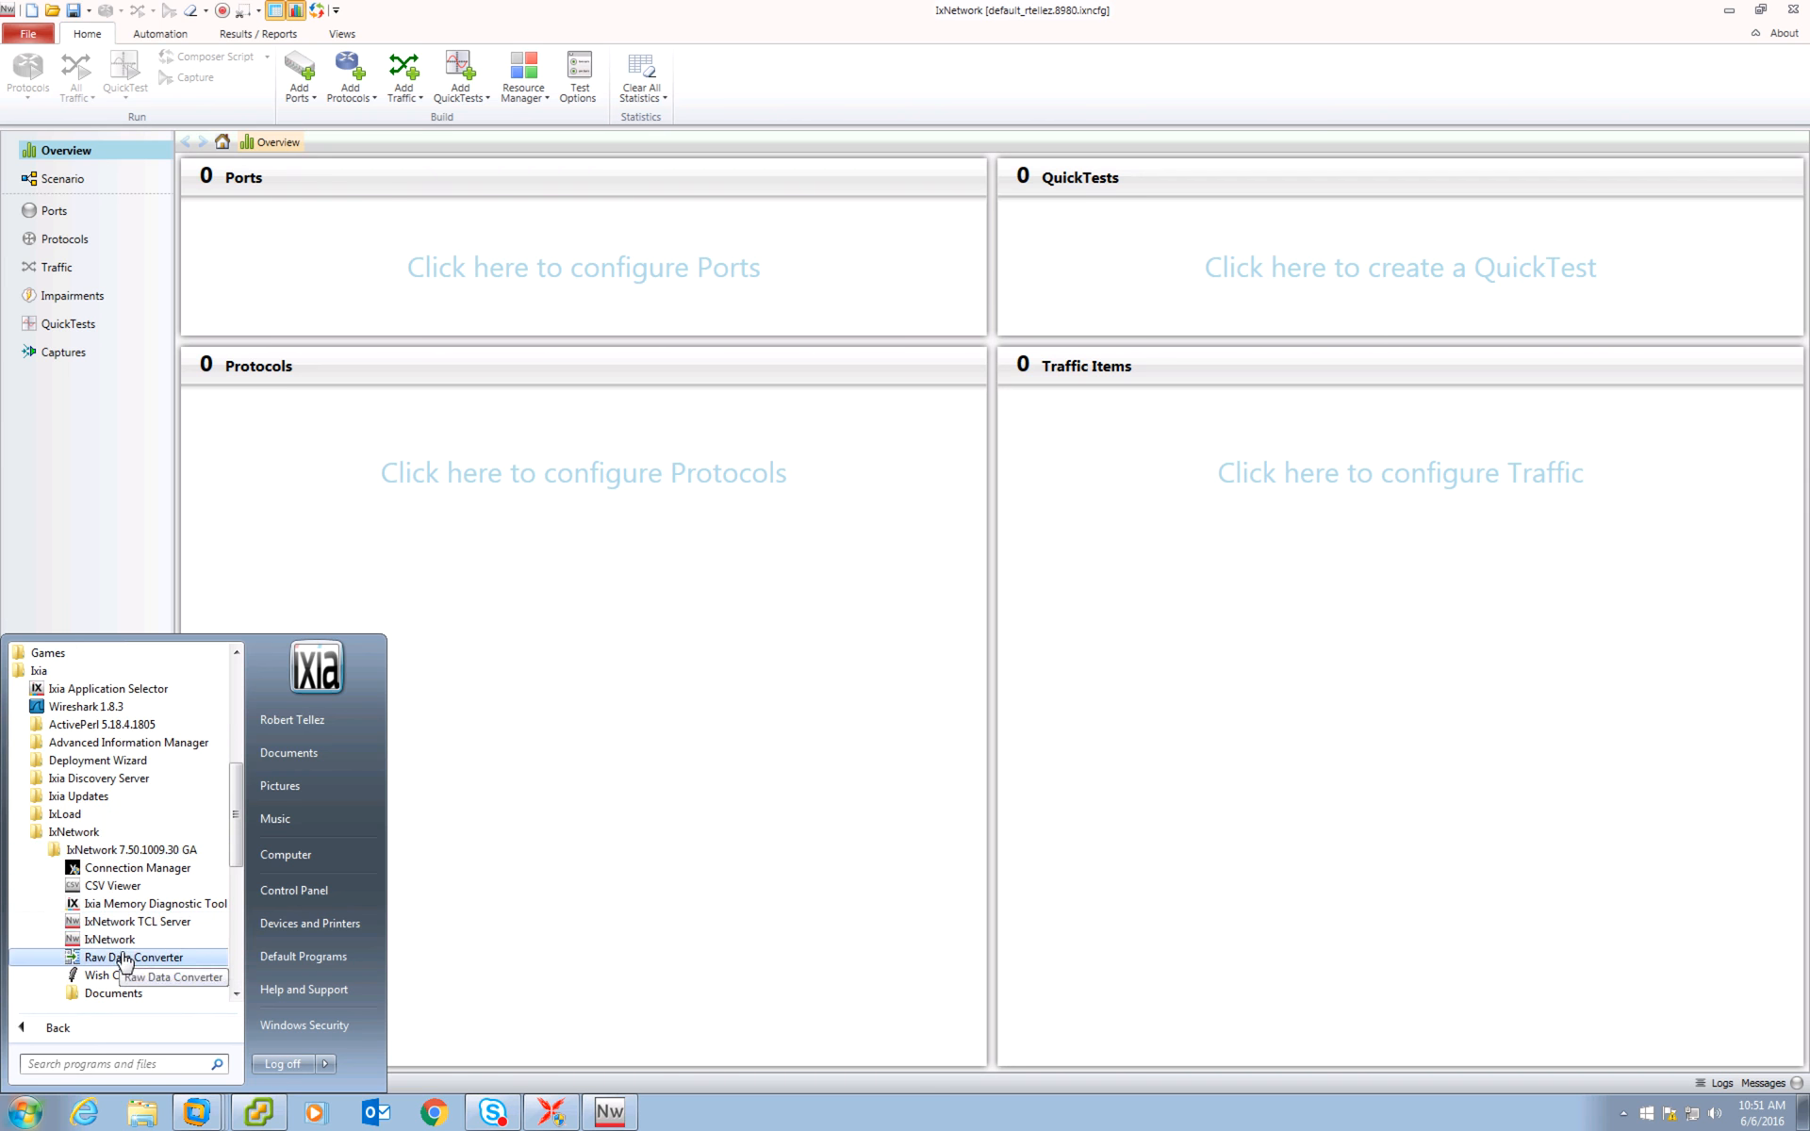
Open the port selection dialog from the overview.
{"action": "left_click", "coordinate": [645, 789]}
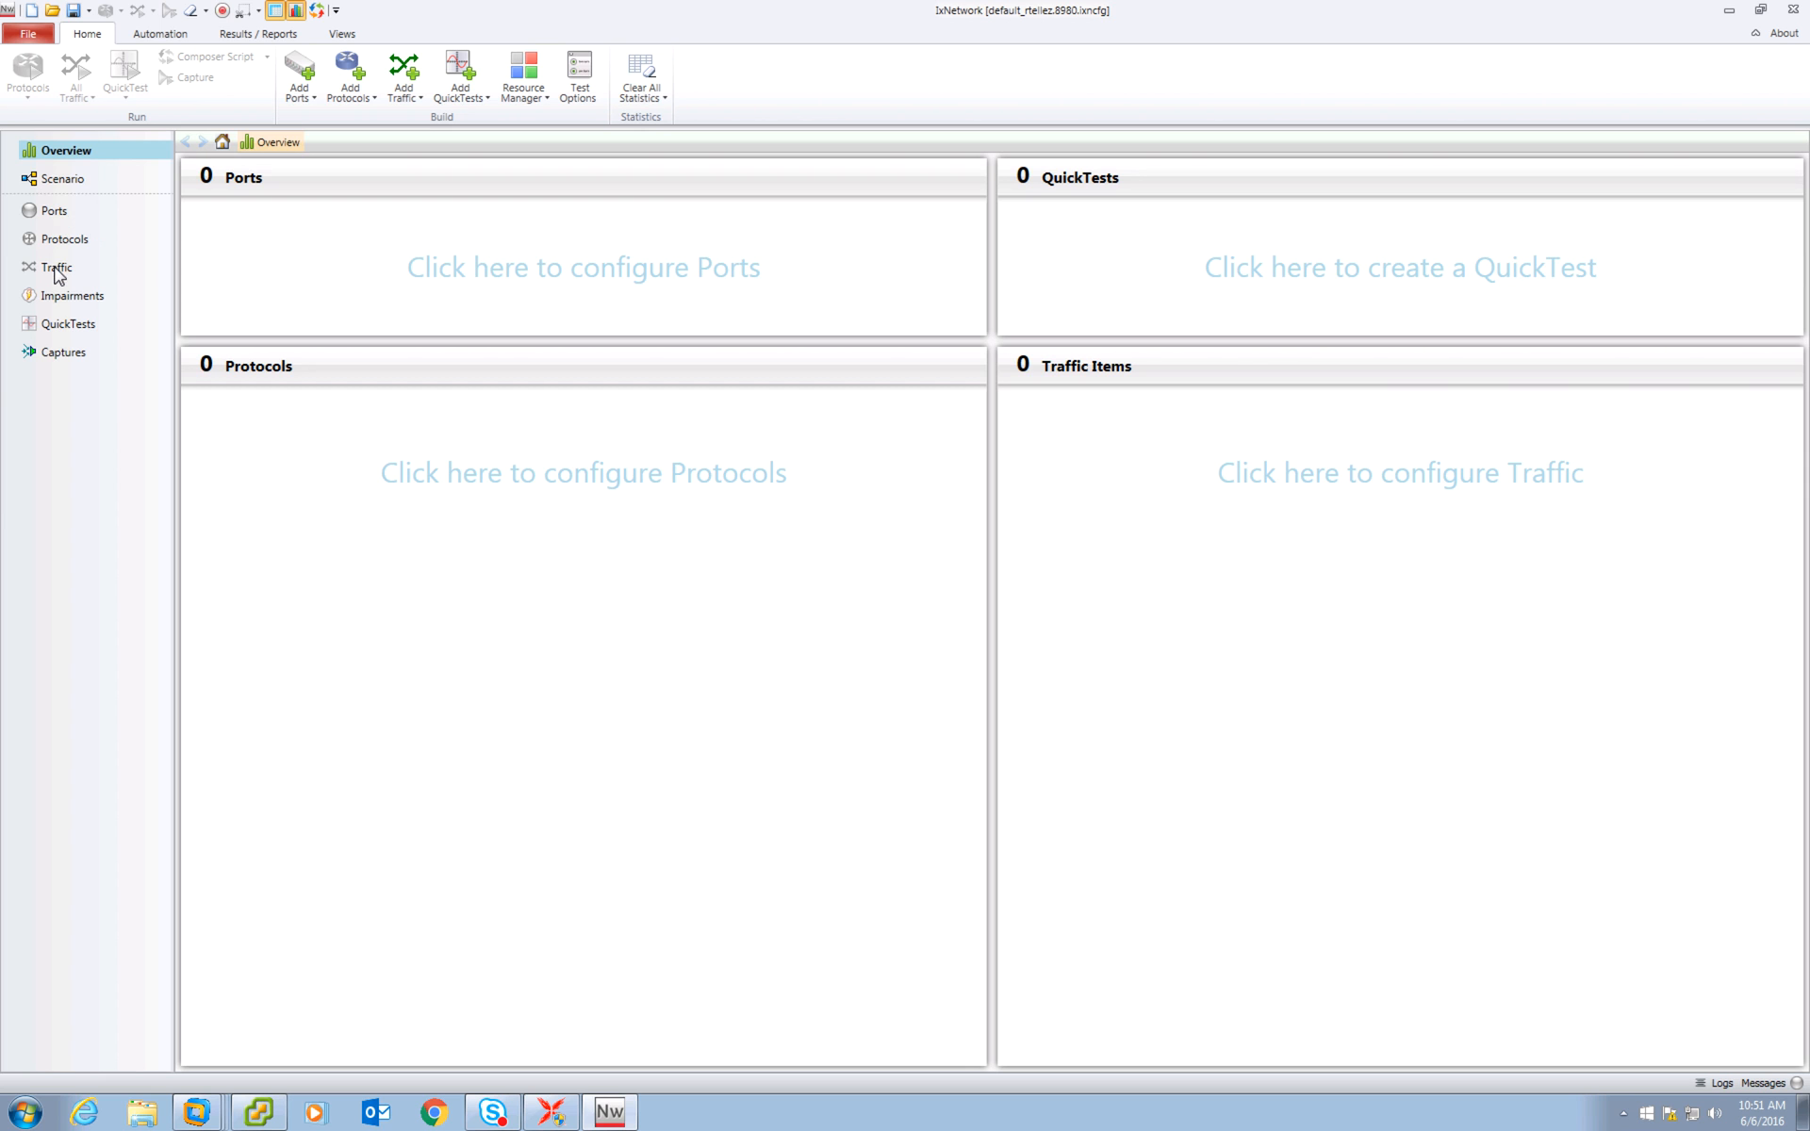
{"action": "left_click", "coordinate": [452, 267]}
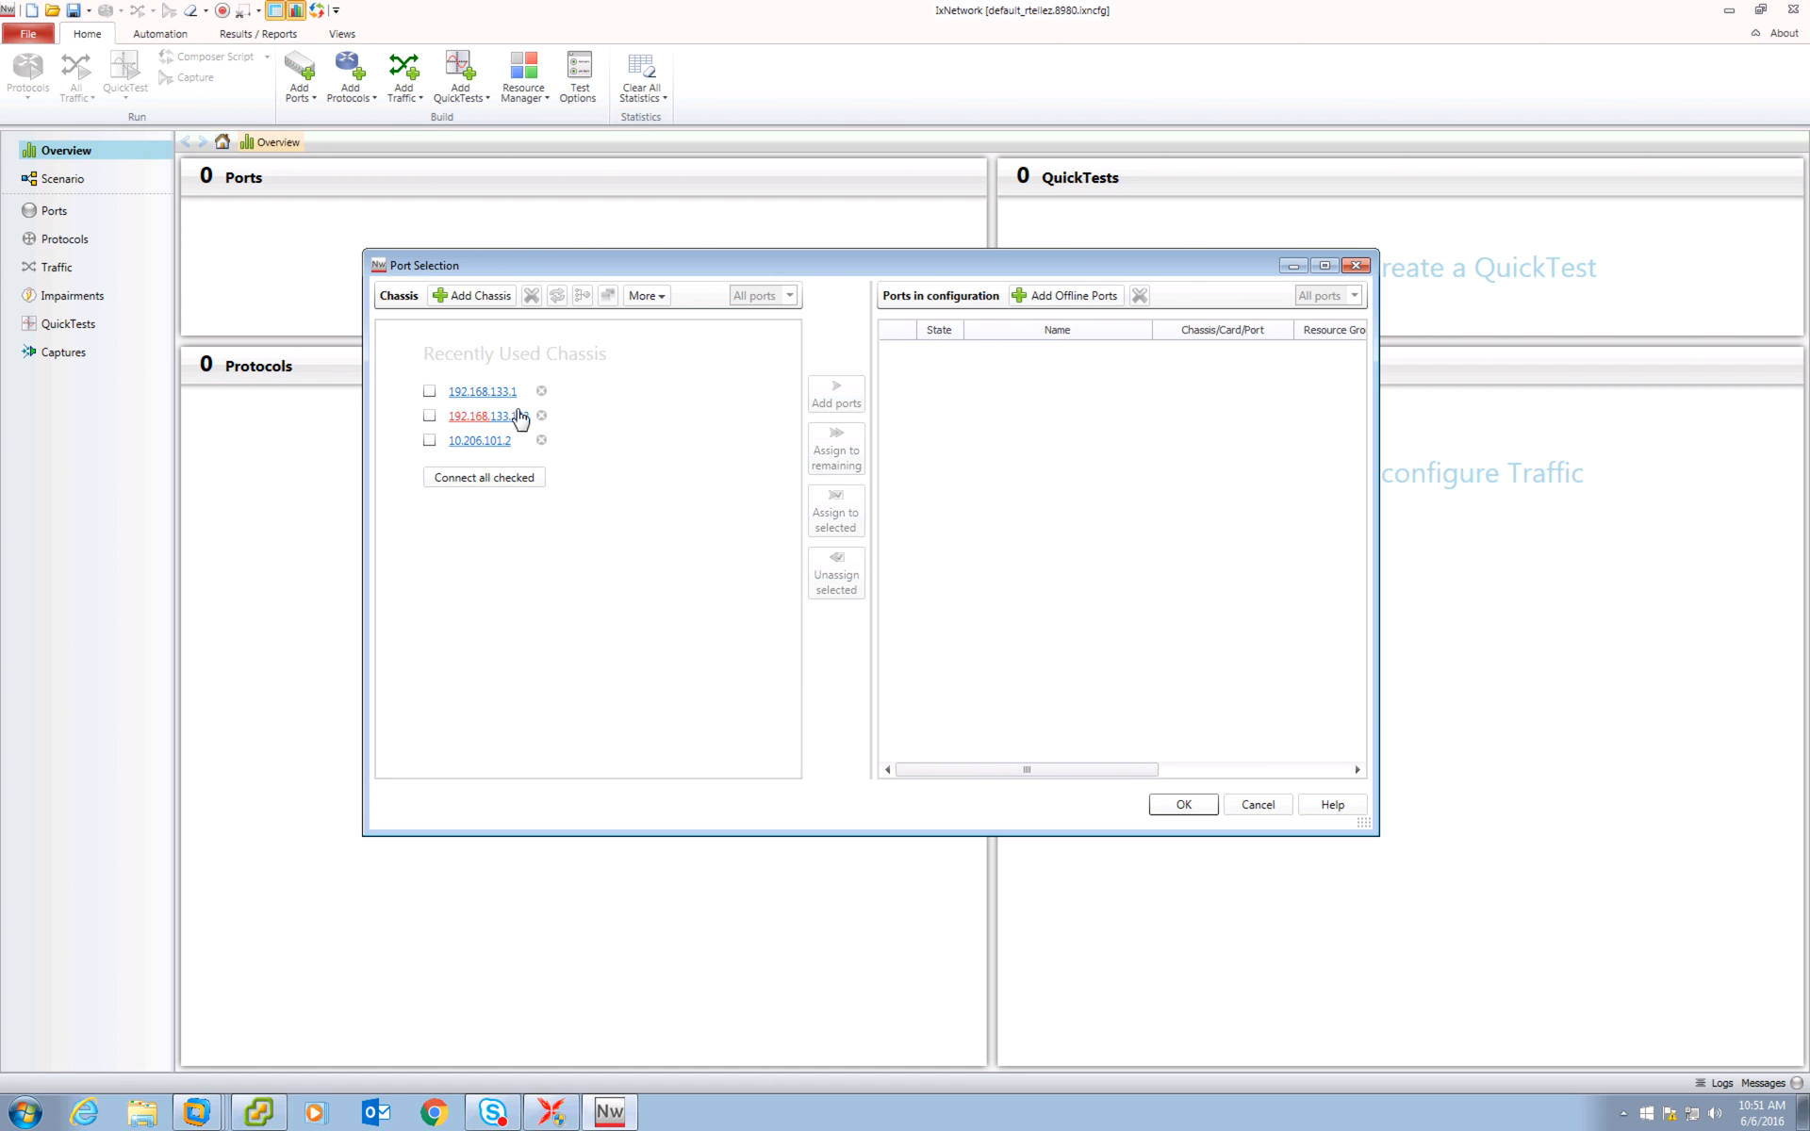
{"action": "left_click", "coordinate": [1061, 298]}
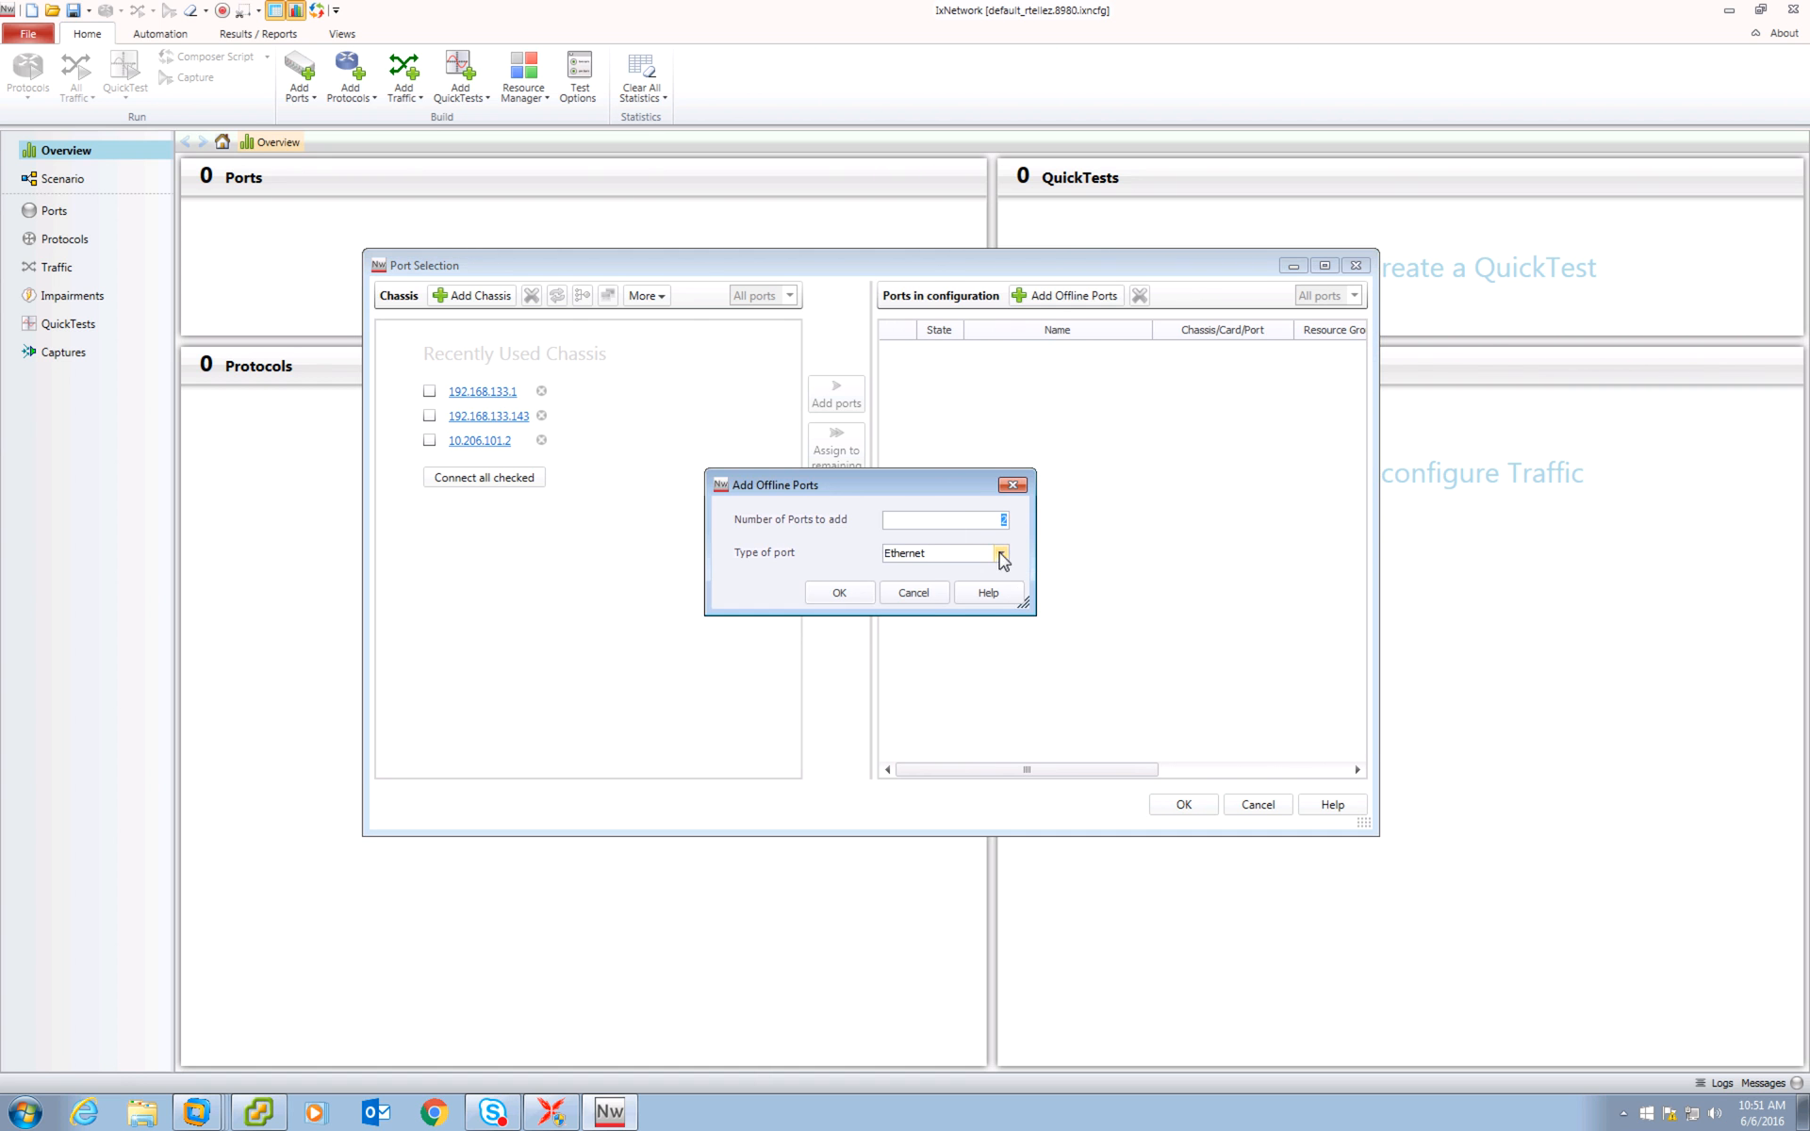
{"action": "left_click", "coordinate": [1002, 554]}
{"action": "mouse_move", "coordinate": [1061, 590]}
{"action": "left_mouse_down"}
{"action": "mouse_move", "coordinate": [1055, 652]}
{"action": "mouse_move", "coordinate": [1053, 603]}
{"action": "left_mouse_up"}
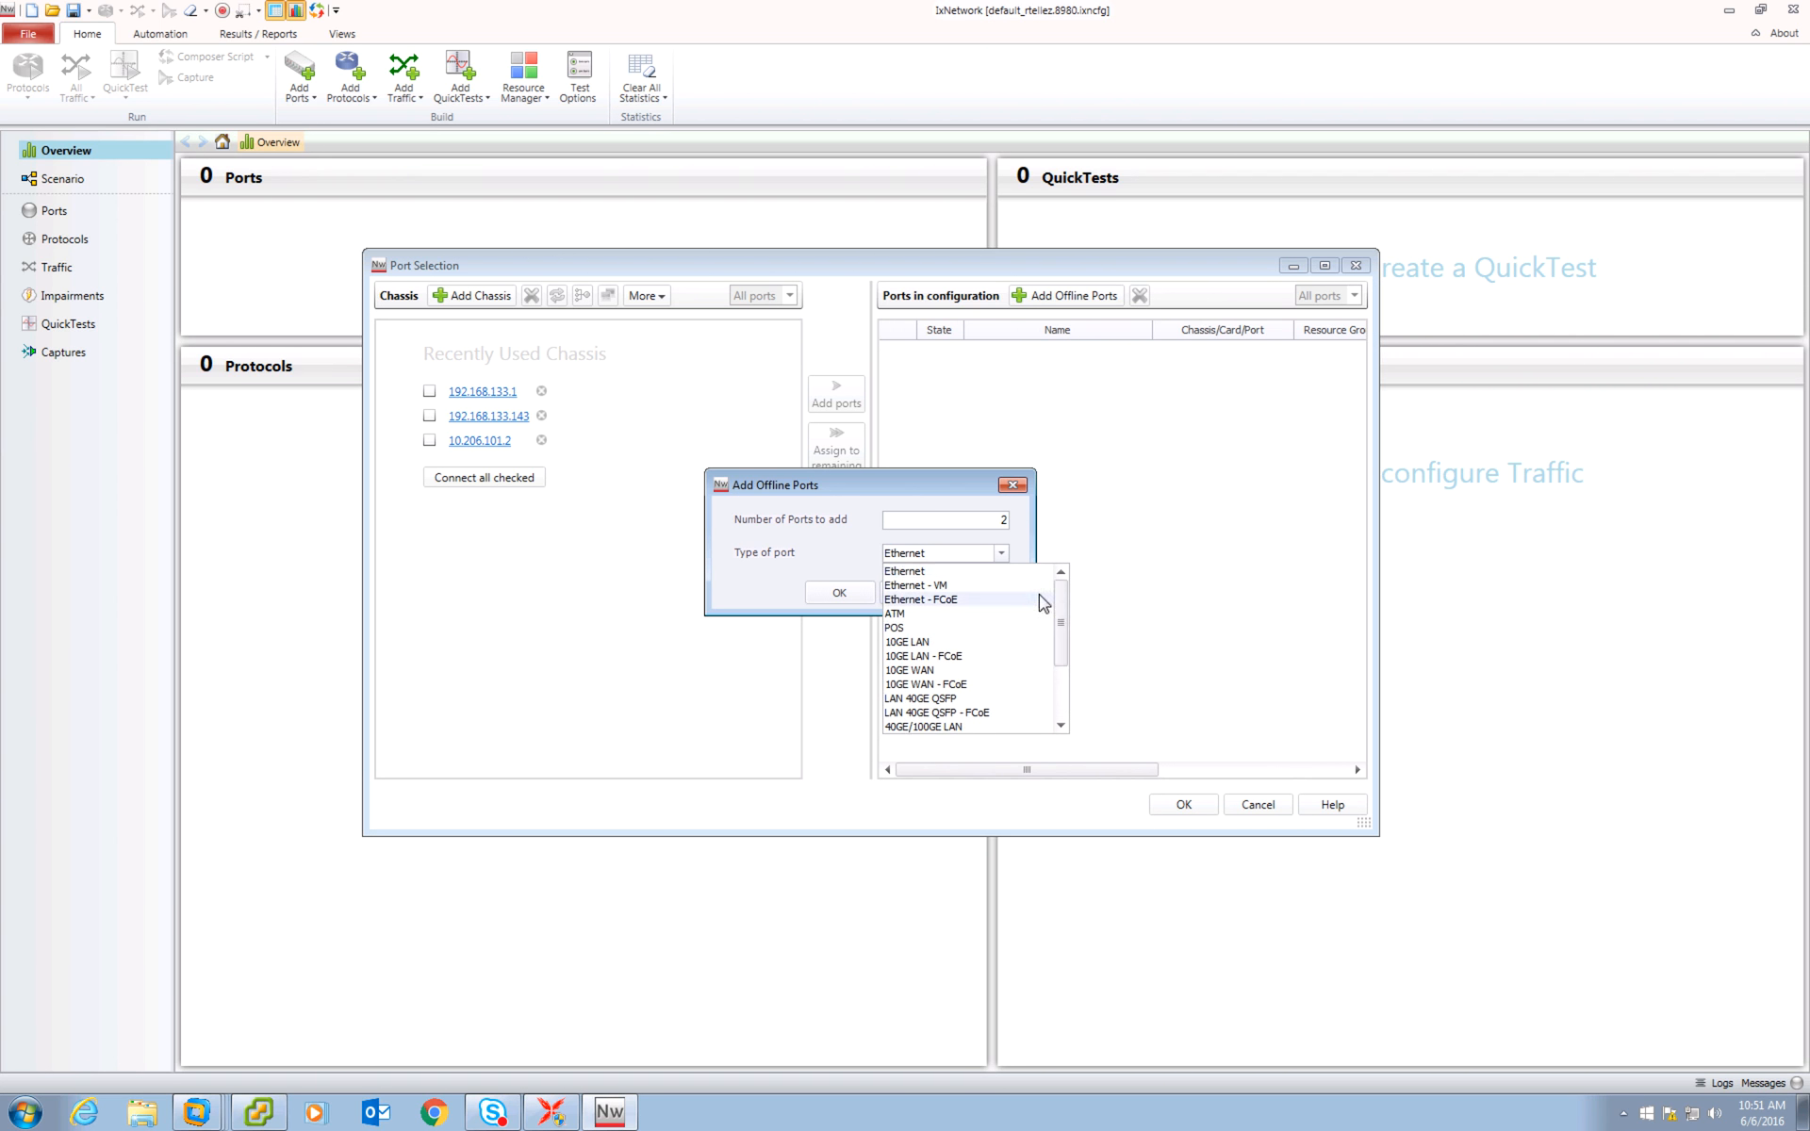
{"action": "left_click", "coordinate": [793, 484]}
{"action": "left_click", "coordinate": [1013, 485]}
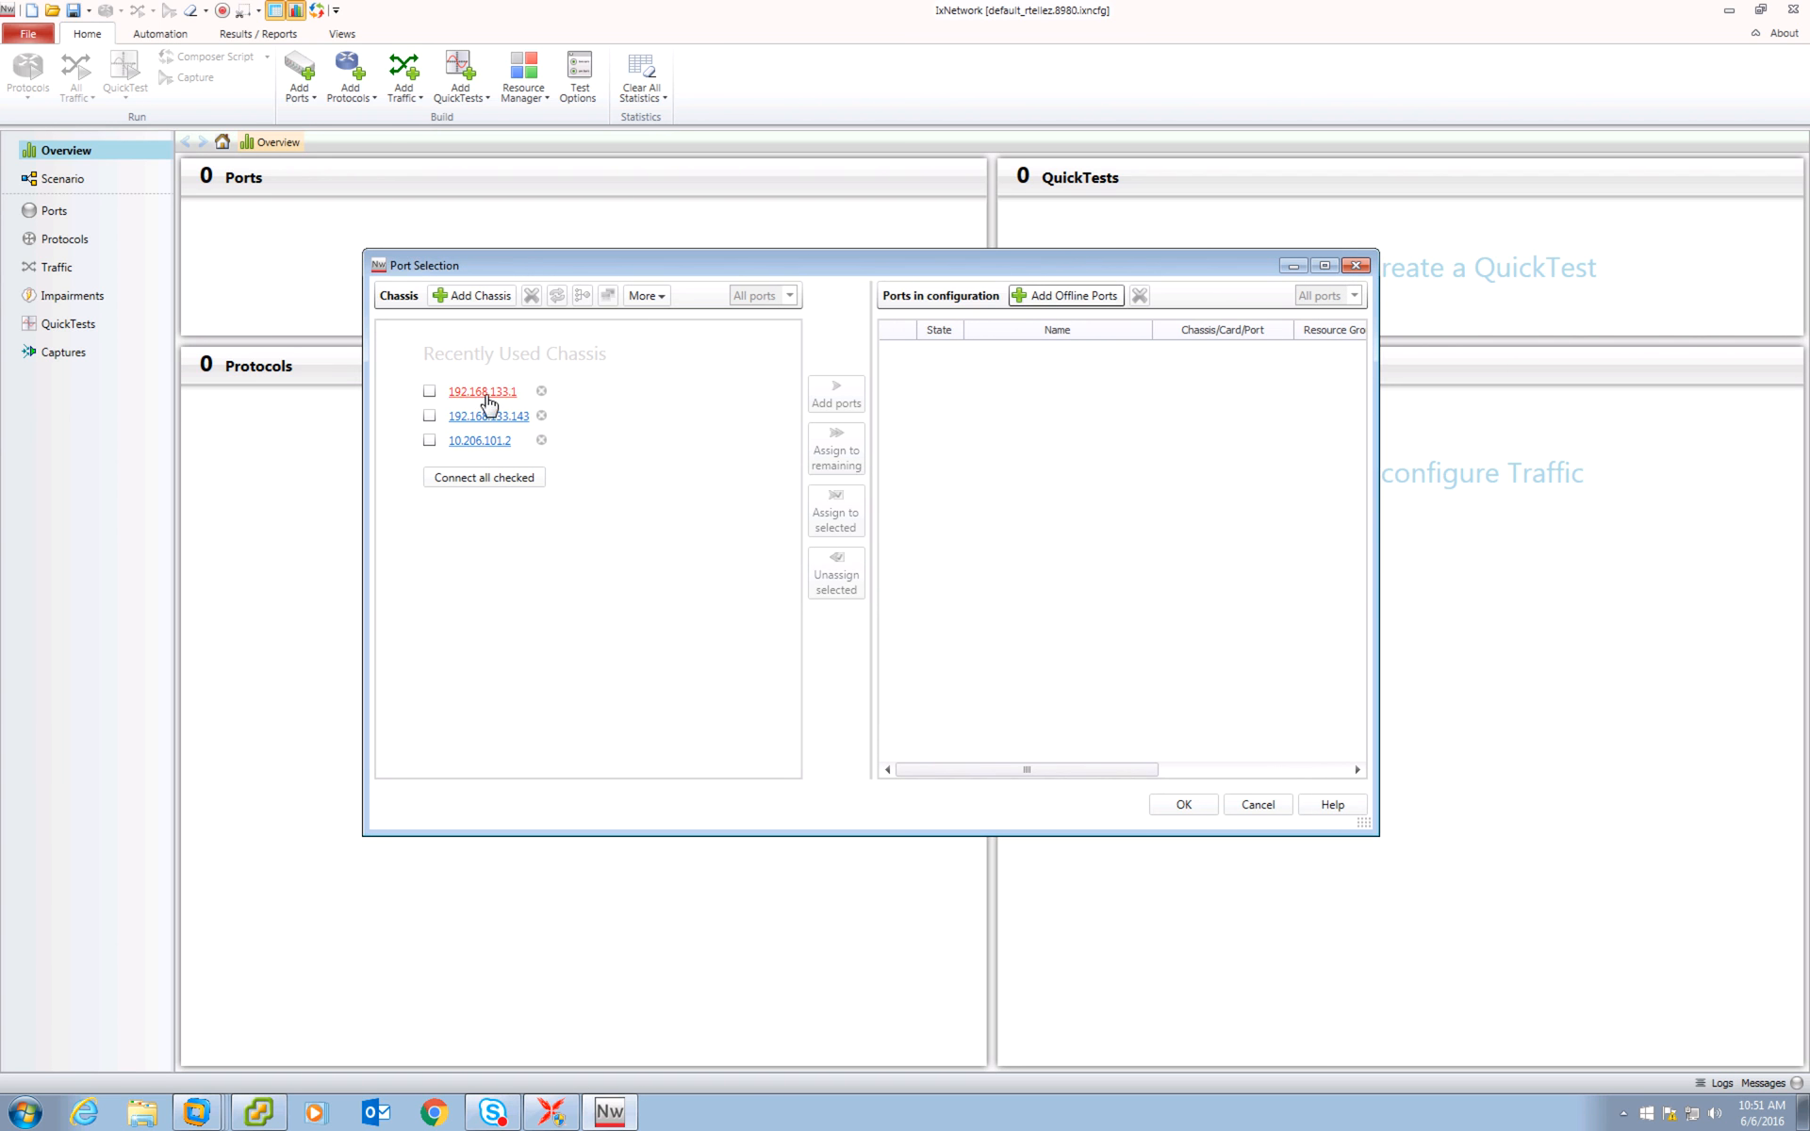
Connect to chassis 192.168.133.1 and add the ports of Card 01 and Card 02 to the configuration.
{"action": "left_click", "coordinate": [483, 395]}
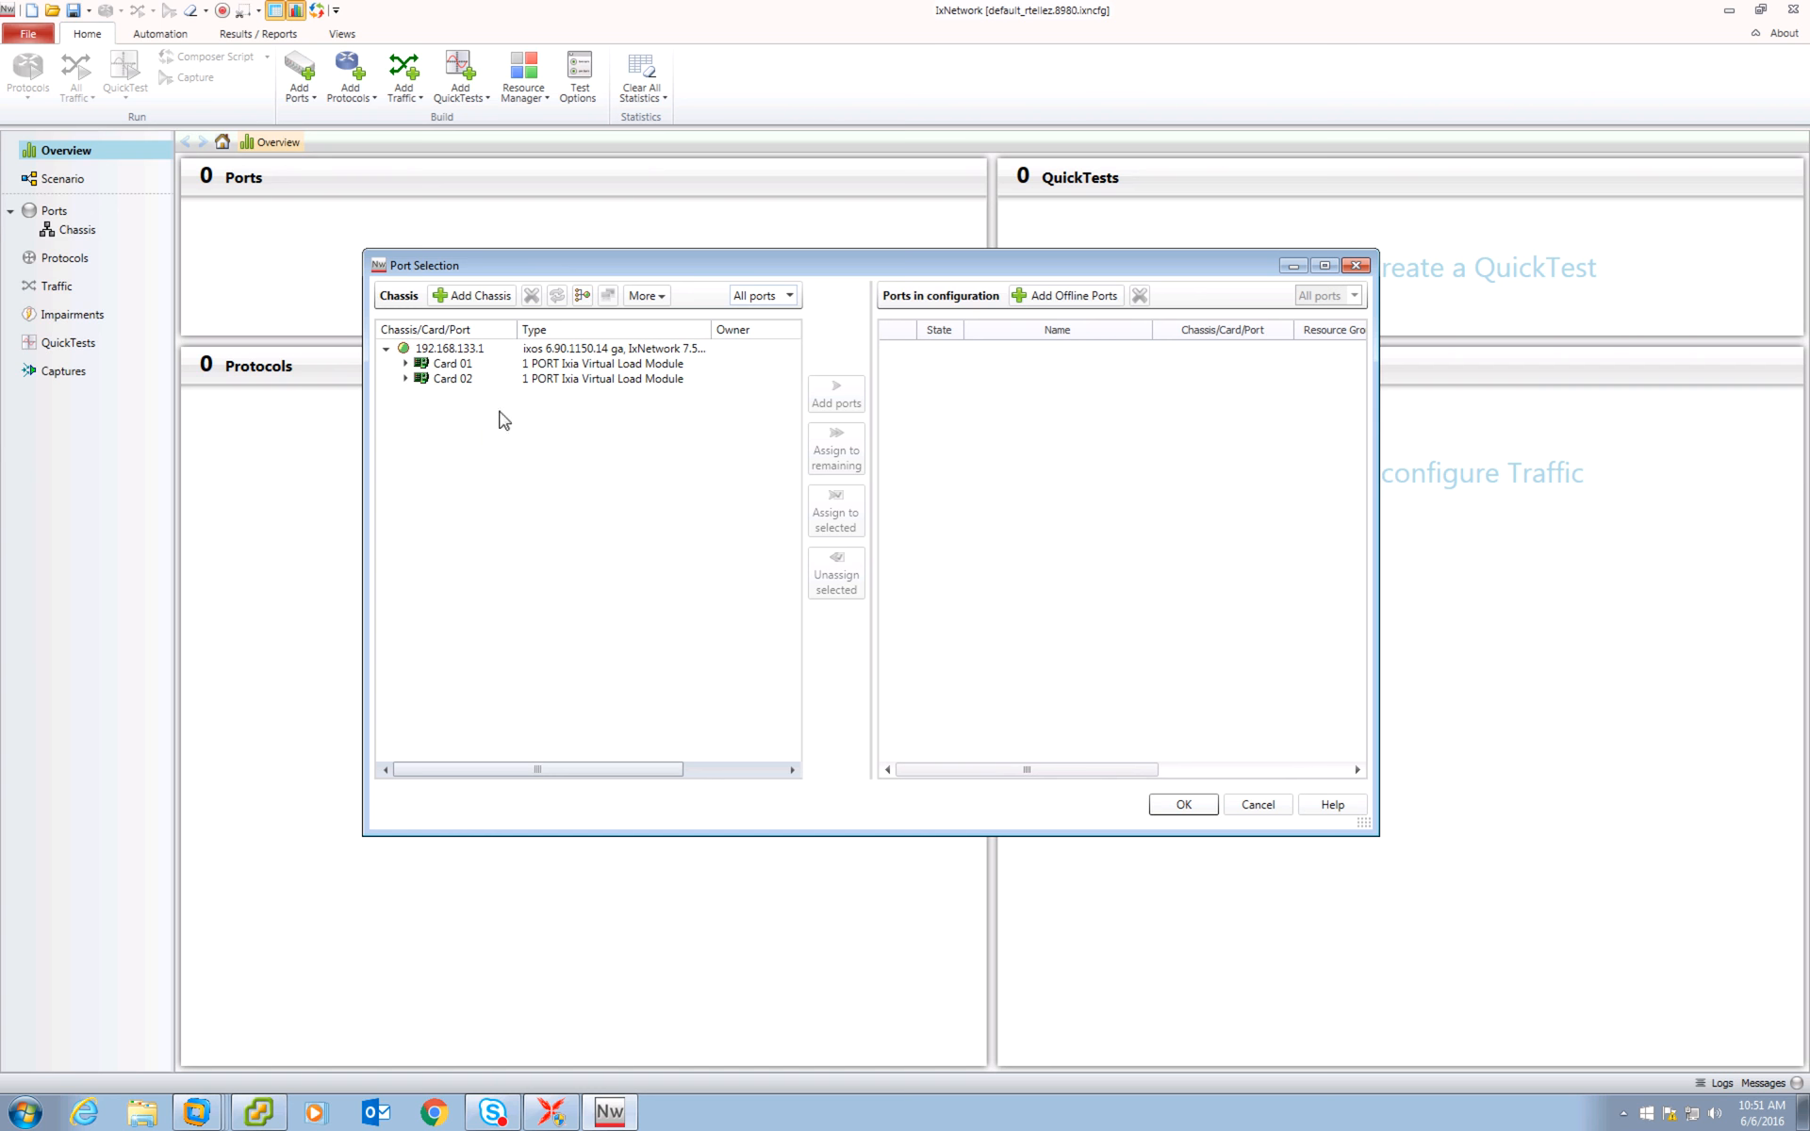
{"action": "left_click", "coordinate": [557, 364]}
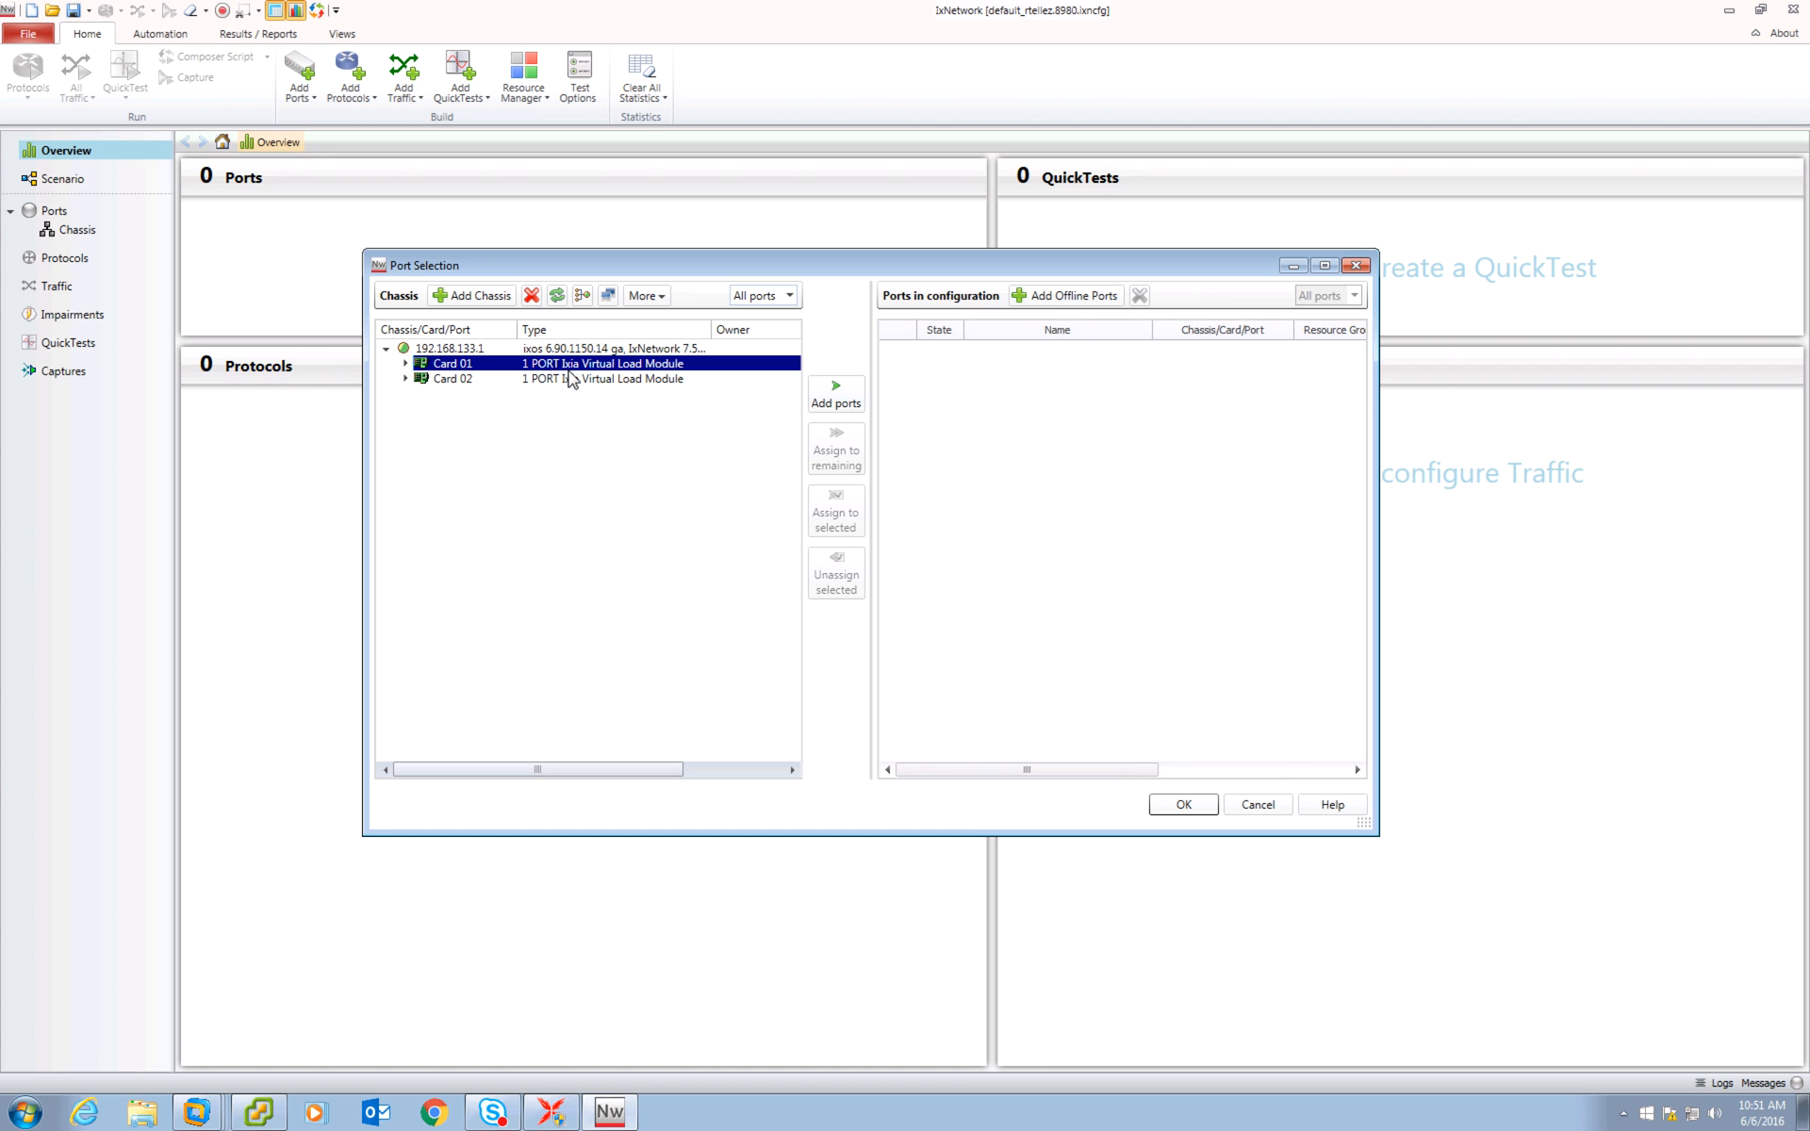
{"action": "left_click", "coordinate": [571, 378], "text": "shift"}
{"action": "left_click", "coordinate": [828, 401]}
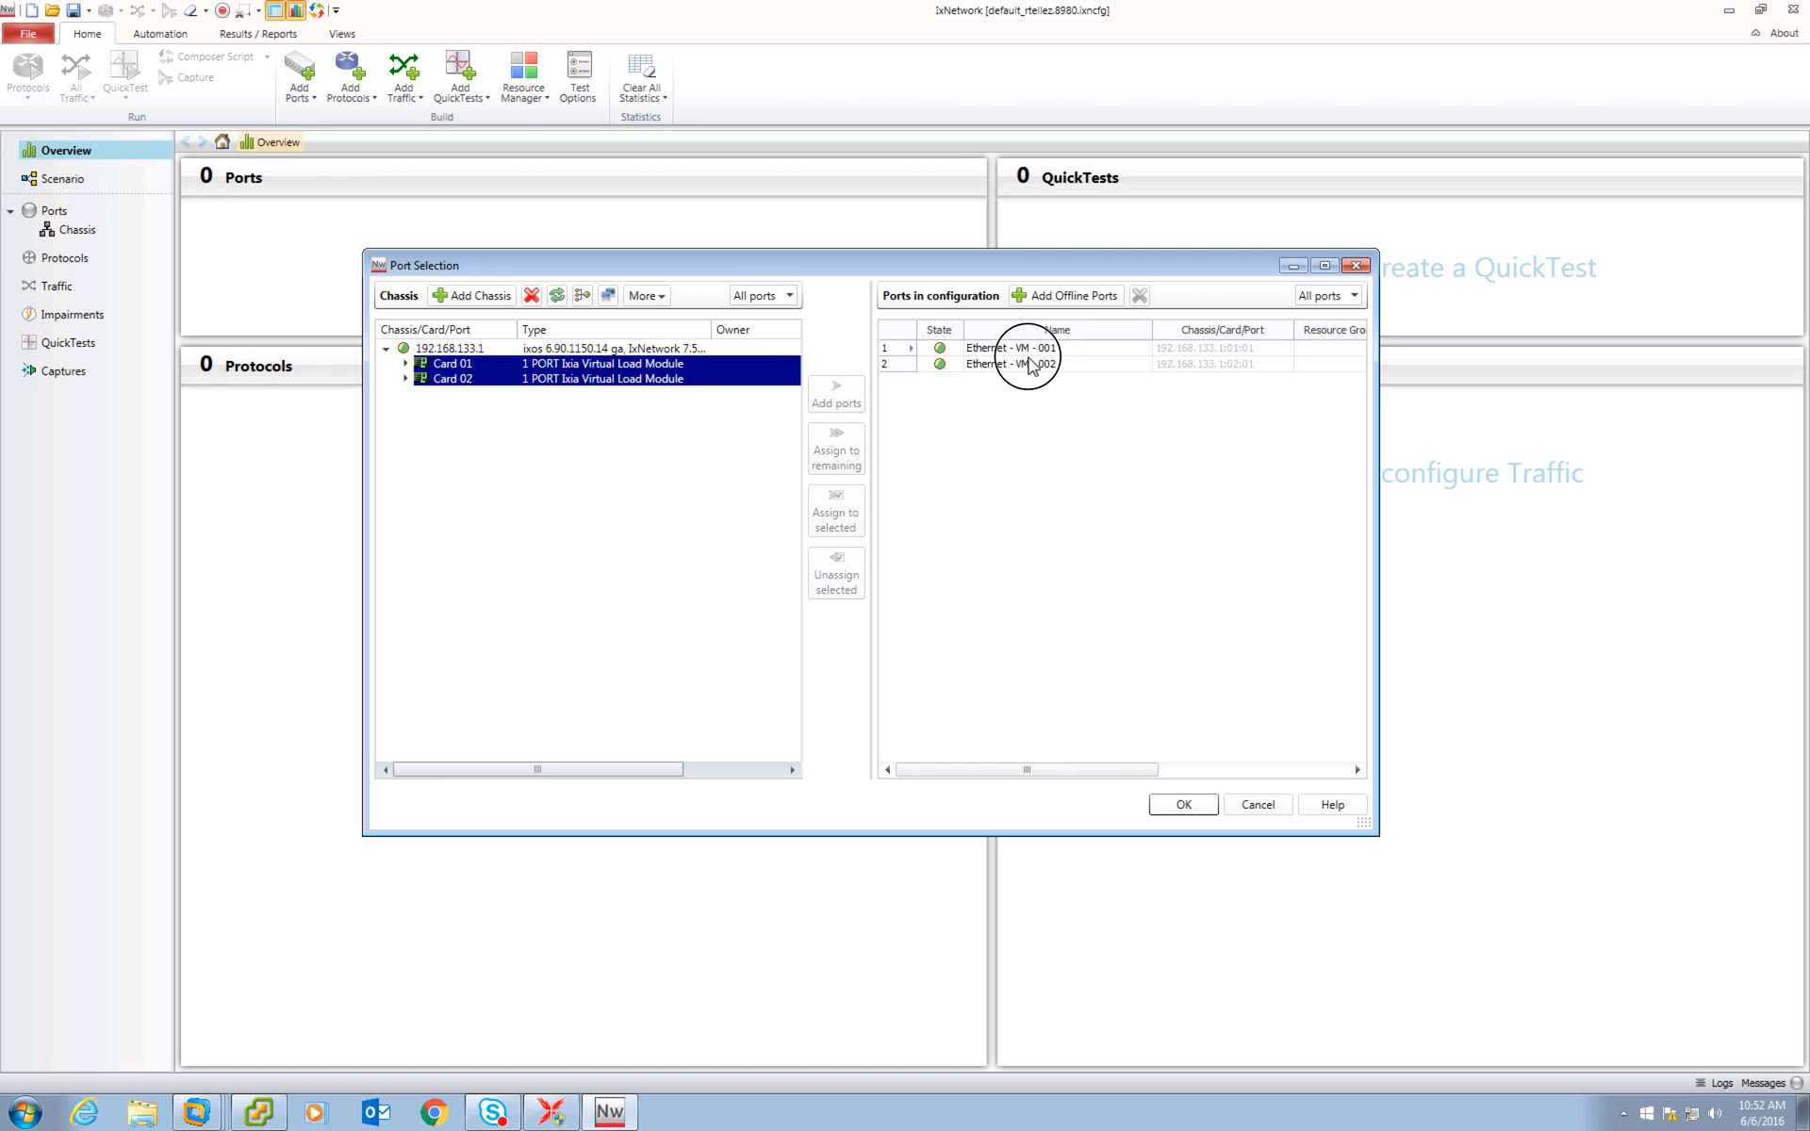
{"action": "left_click", "coordinate": [1028, 355]}
{"action": "left_click", "coordinate": [1043, 366]}
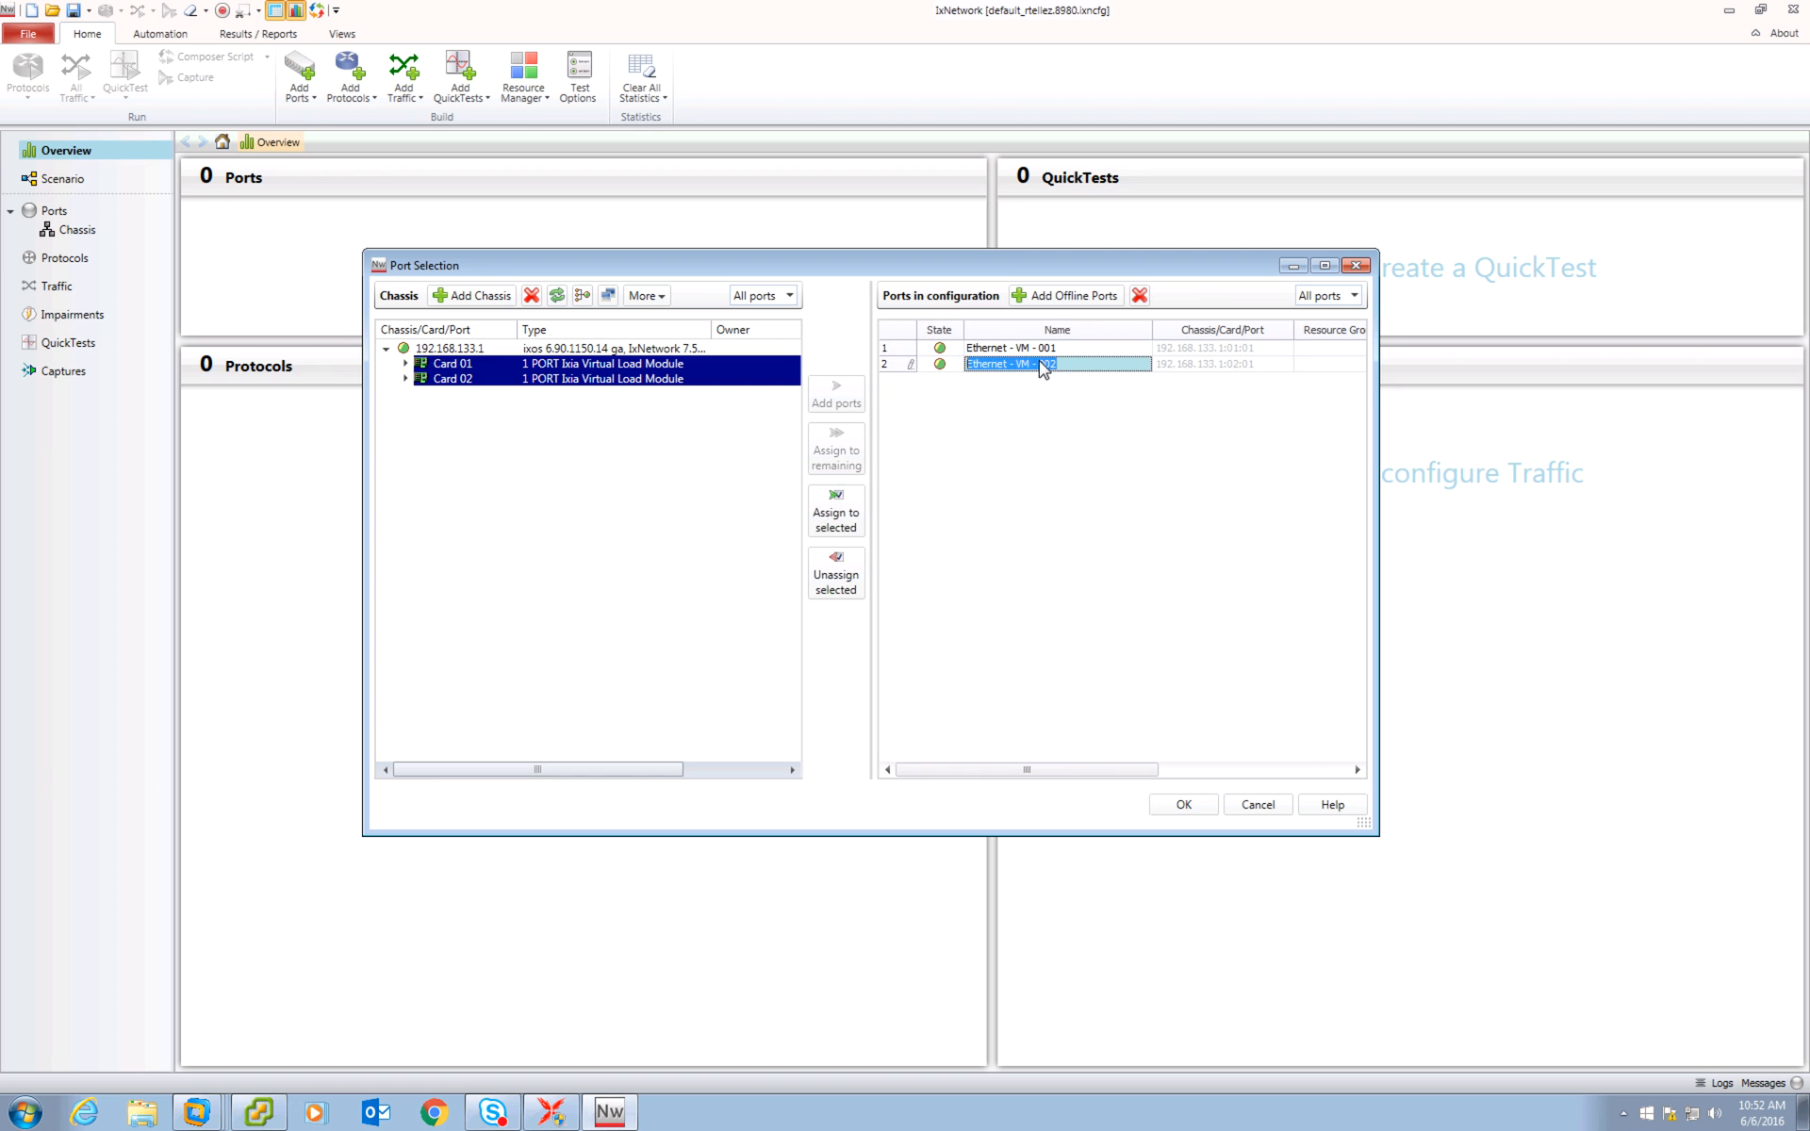
{"action": "left_click", "coordinate": [1043, 350]}
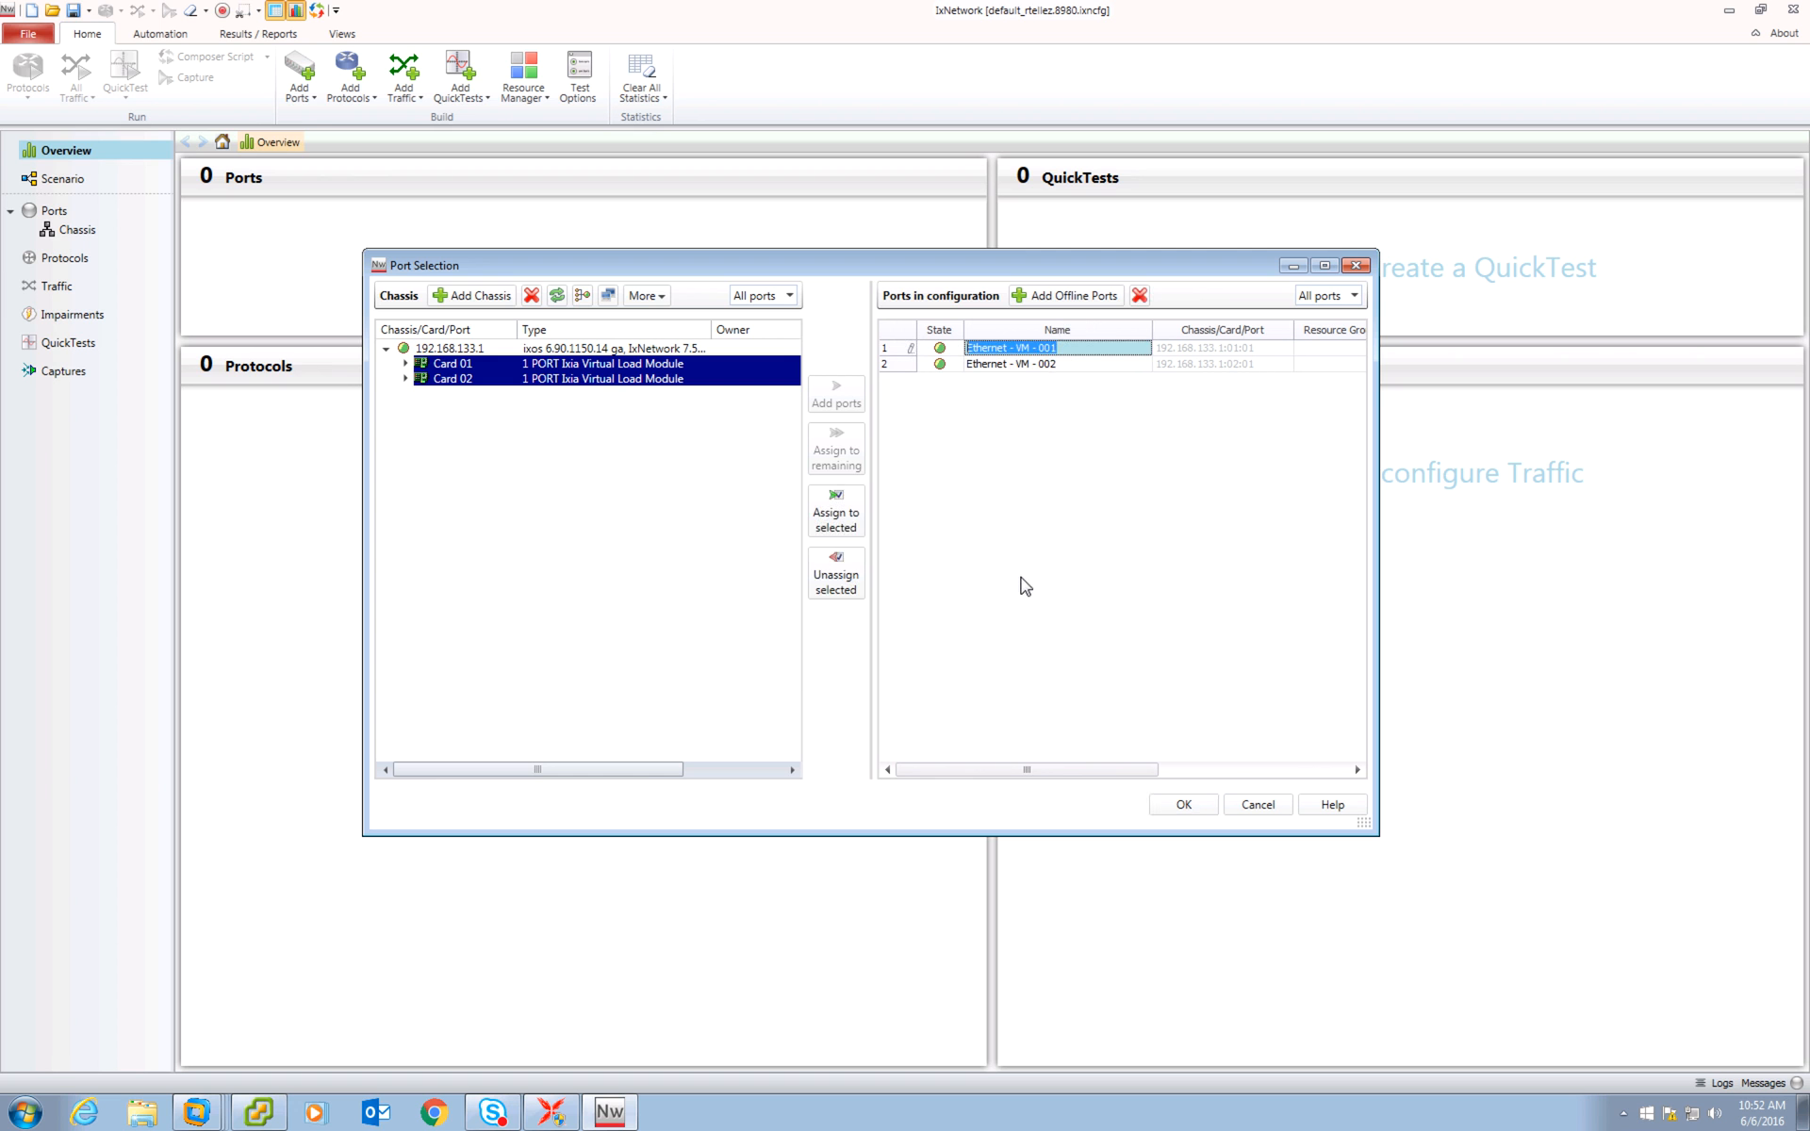
{"action": "left_click", "coordinate": [1181, 807]}
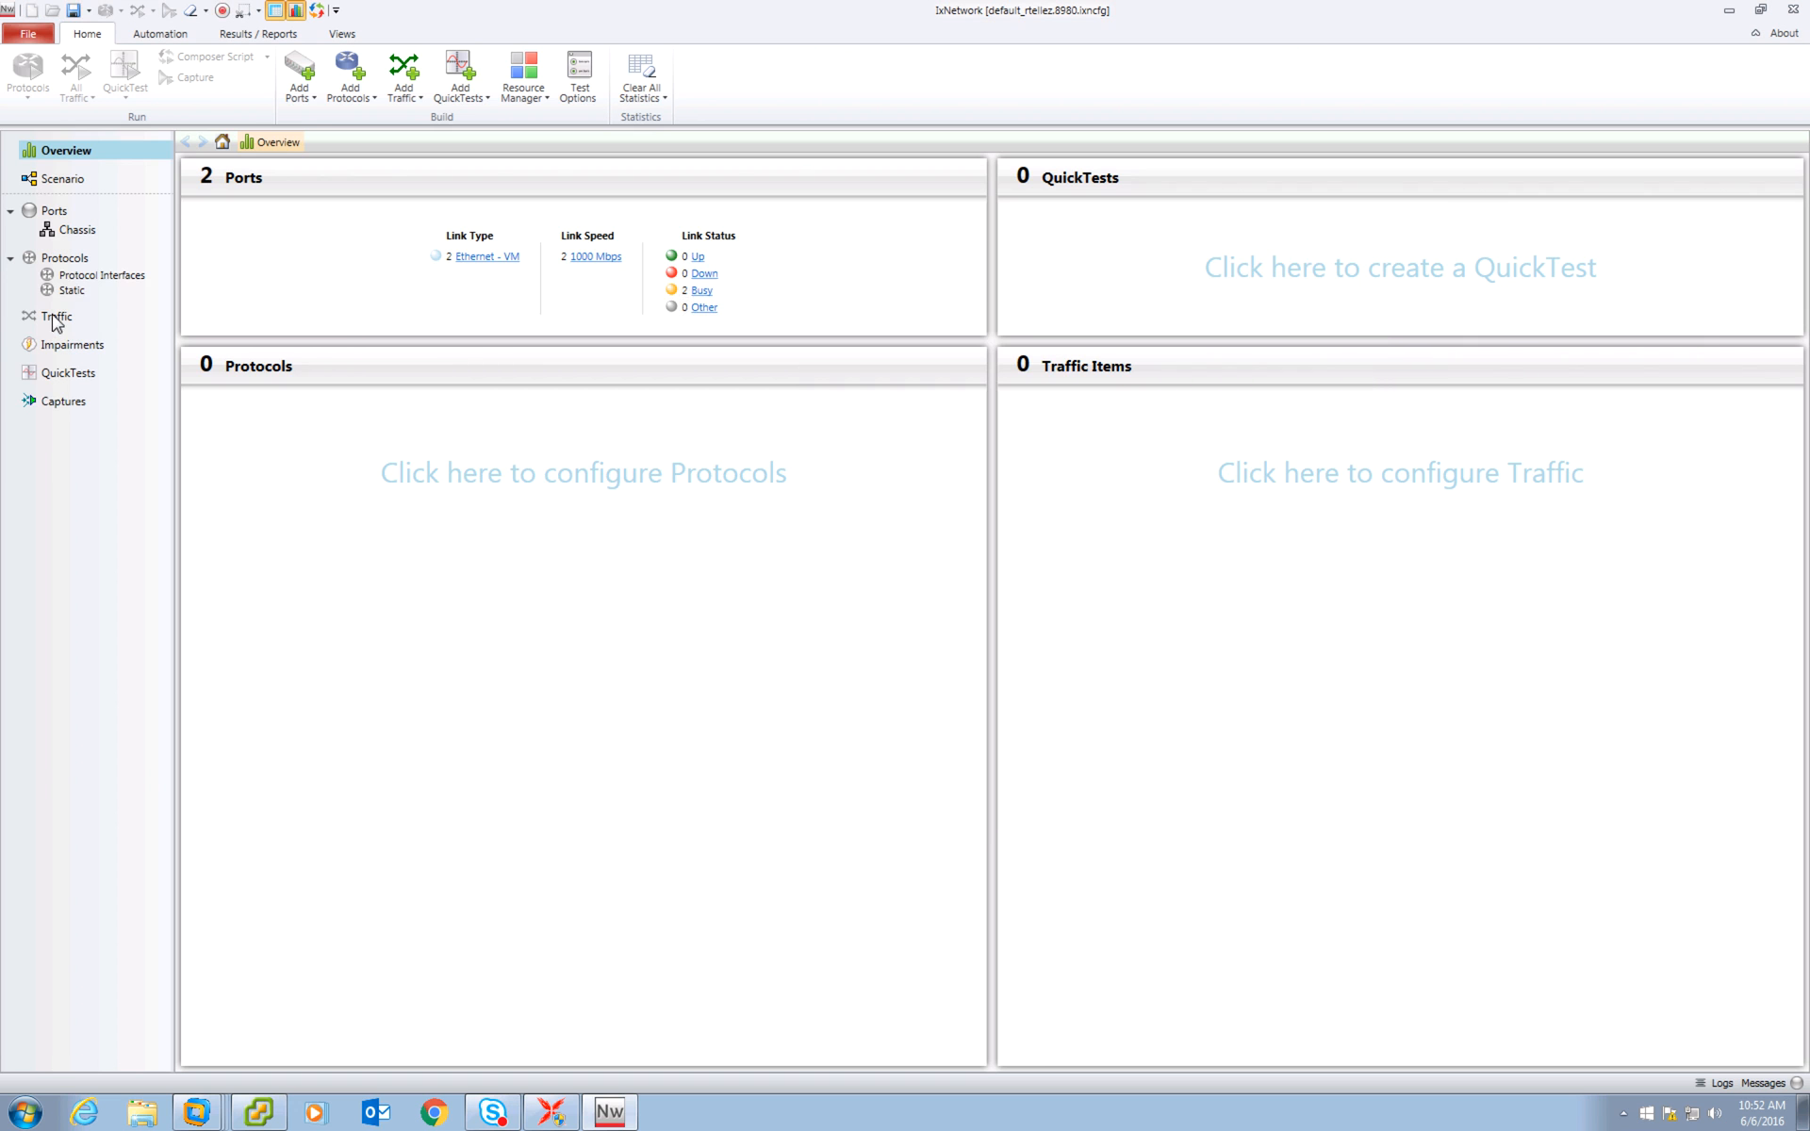
Add IPv4 to the protocol interfaces of both Ethernet - VM ports.
{"action": "left_click", "coordinate": [74, 234]}
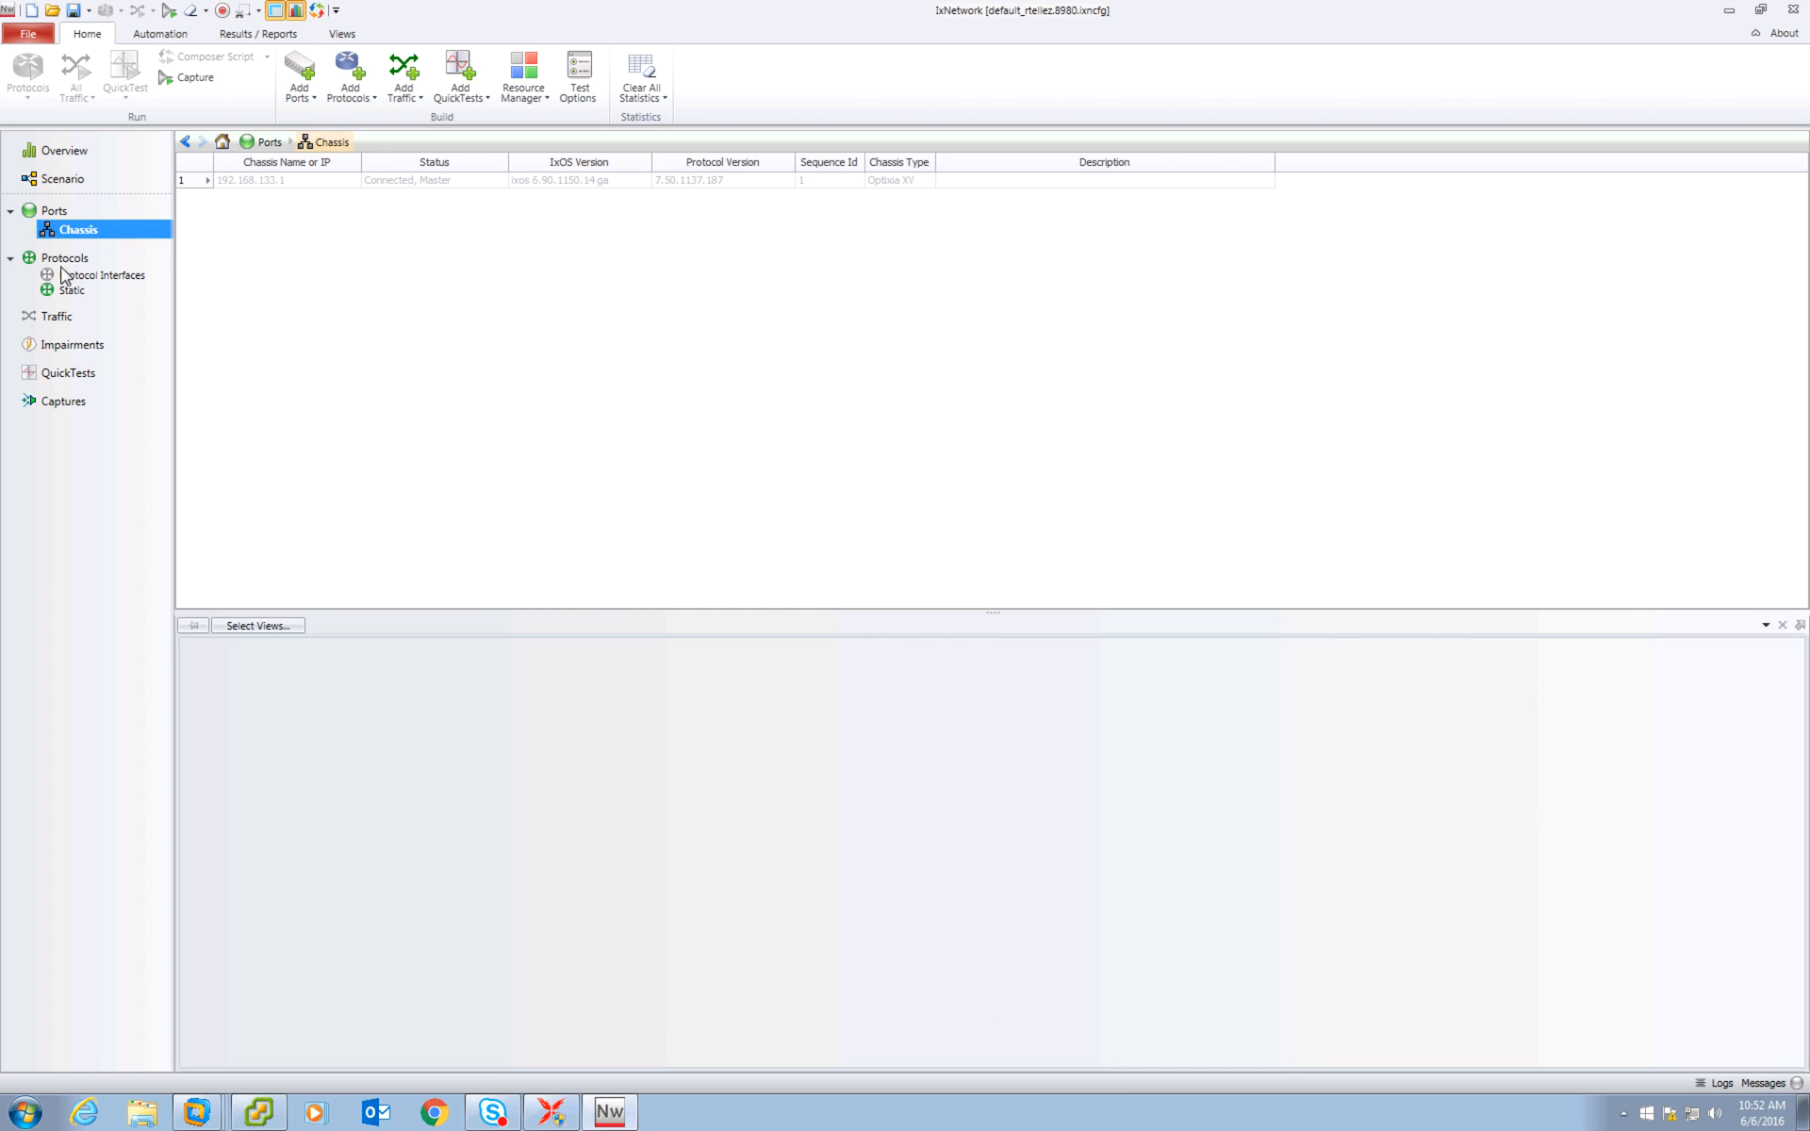
{"action": "left_click", "coordinate": [57, 212]}
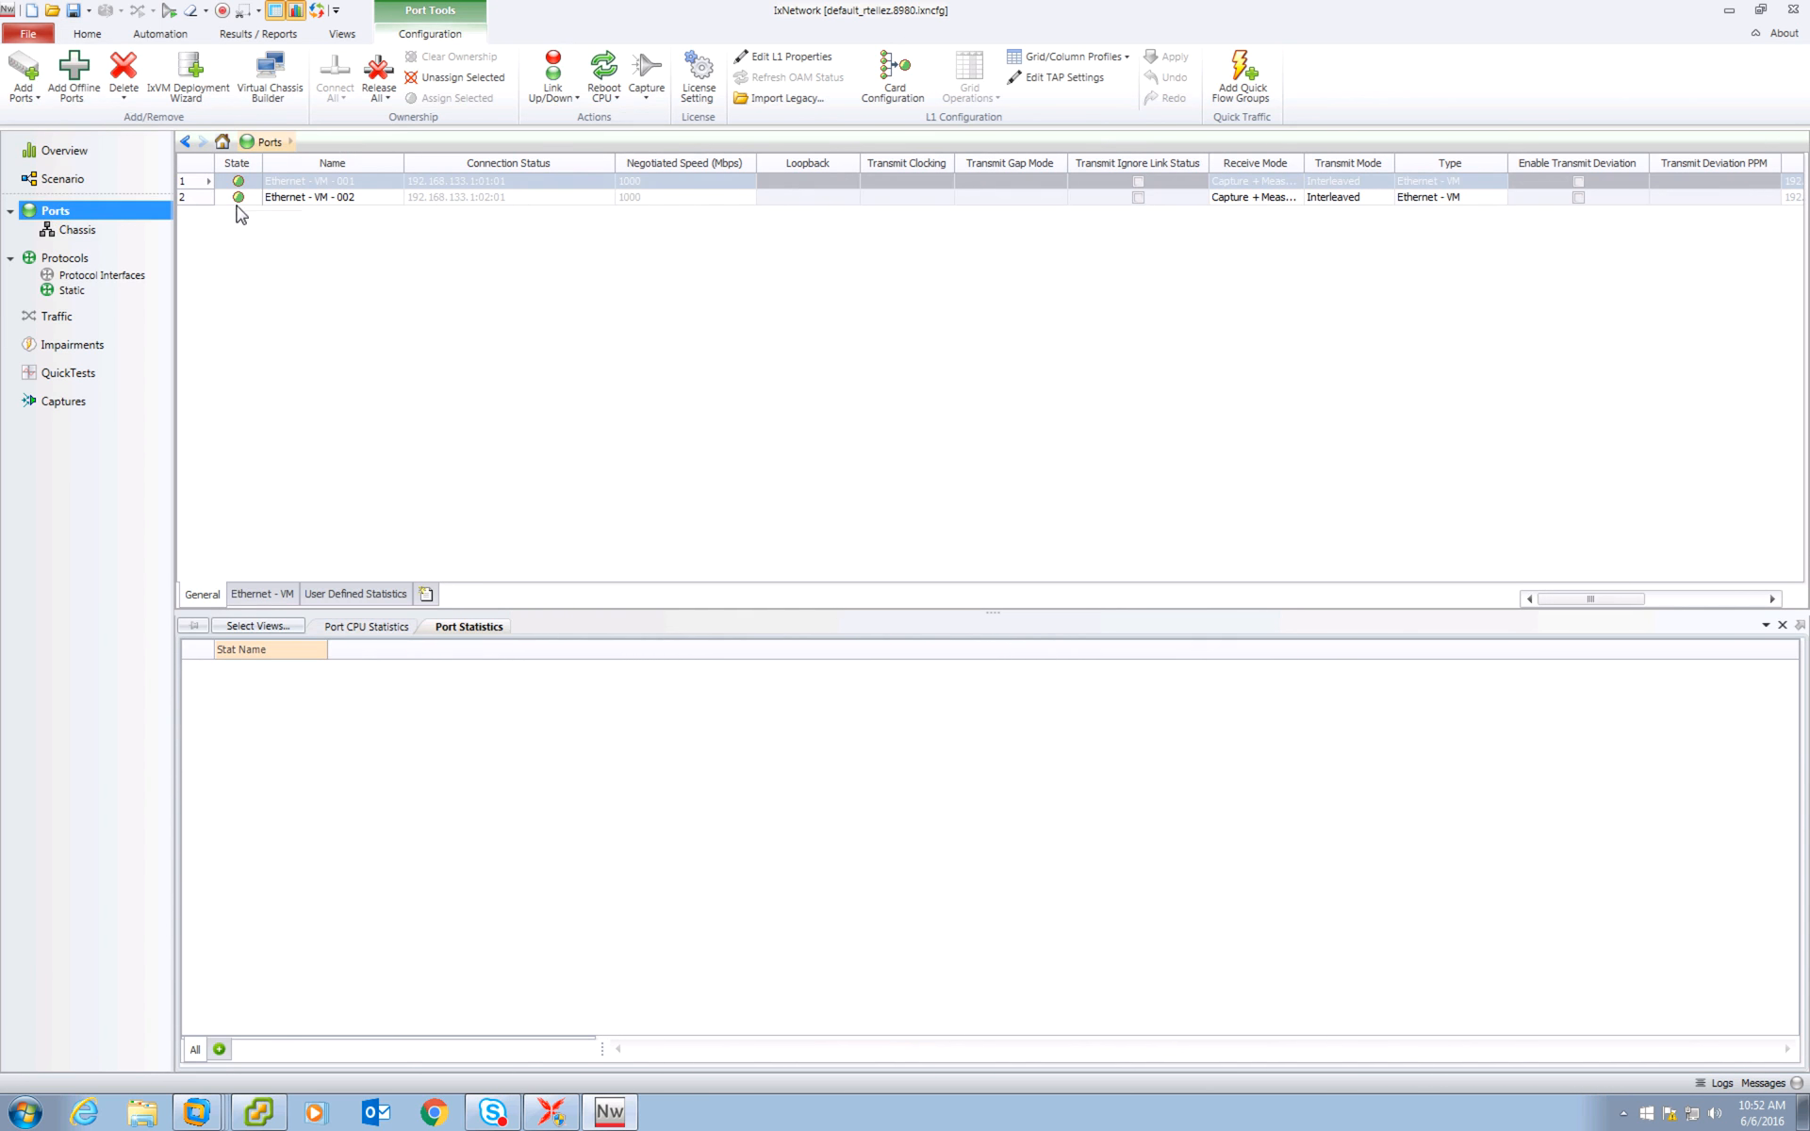
{"action": "left_click", "coordinate": [103, 277]}
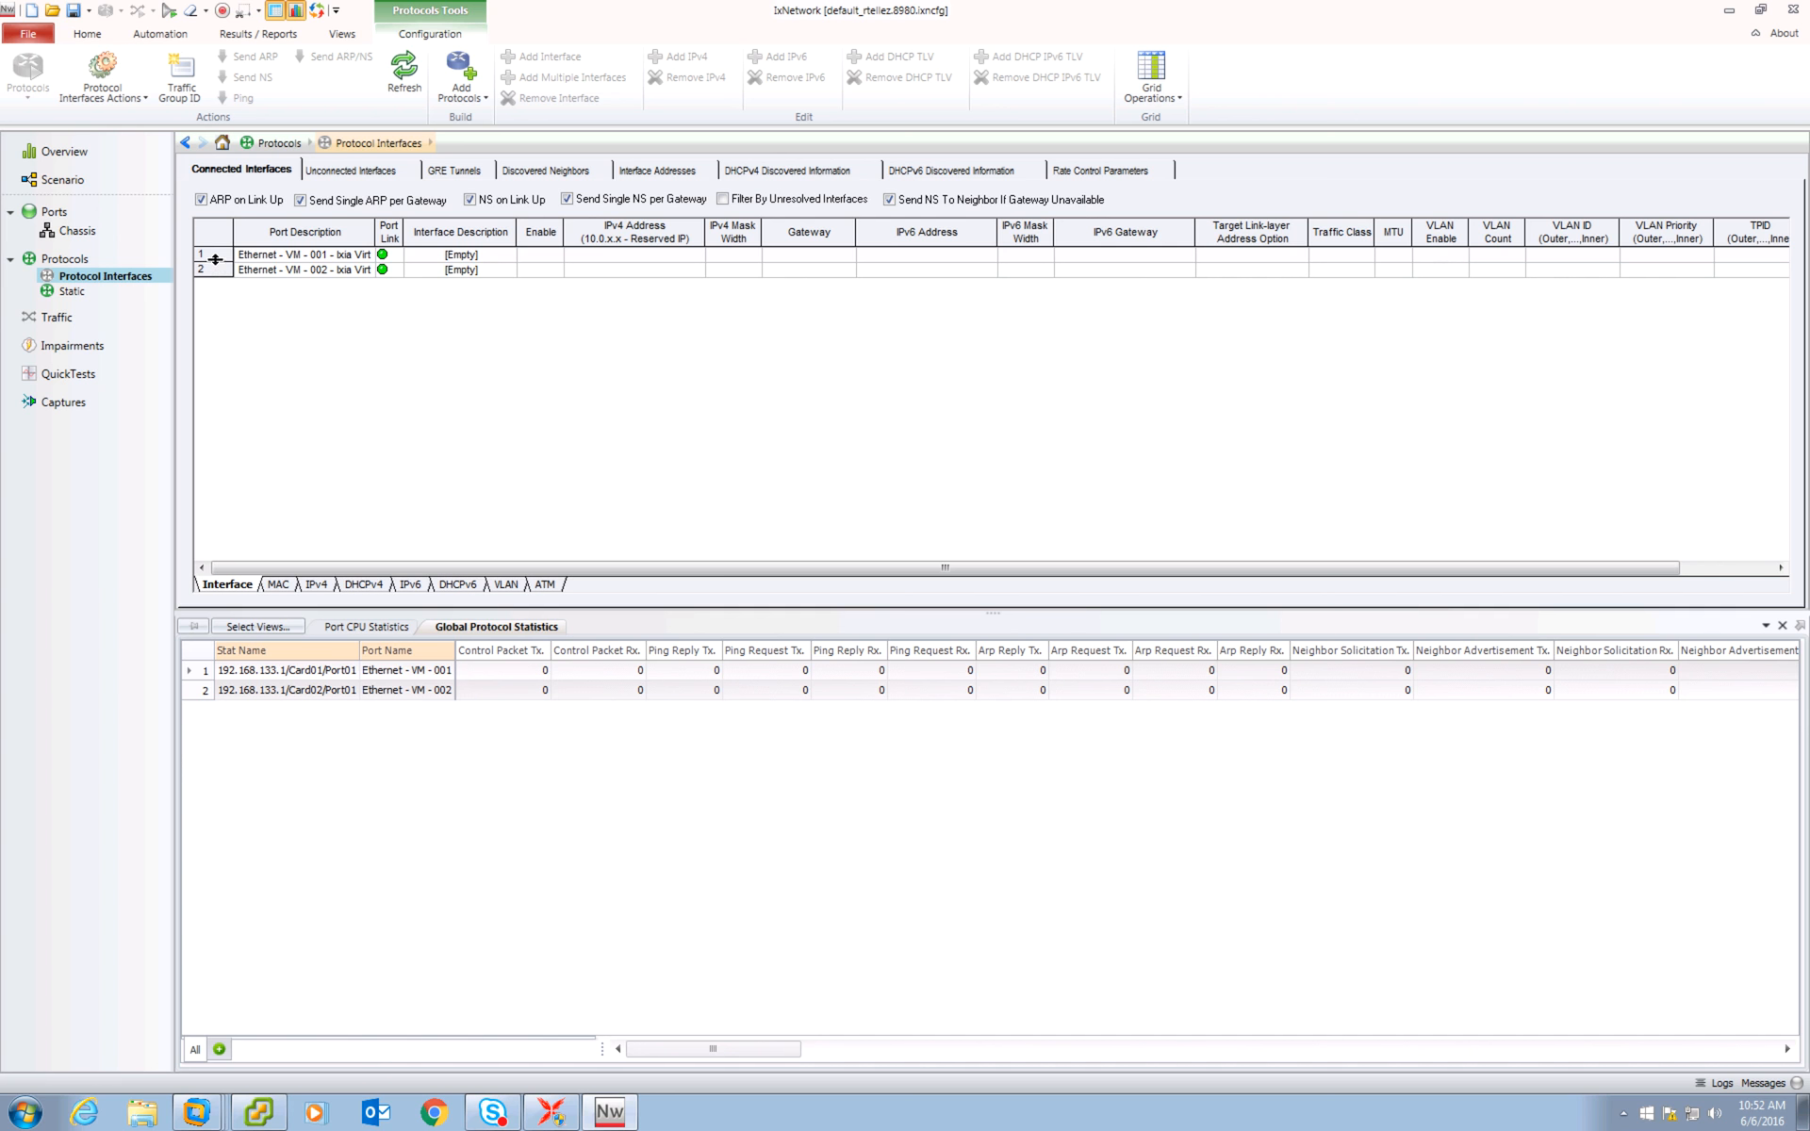
{"action": "left_click", "coordinate": [215, 258]}
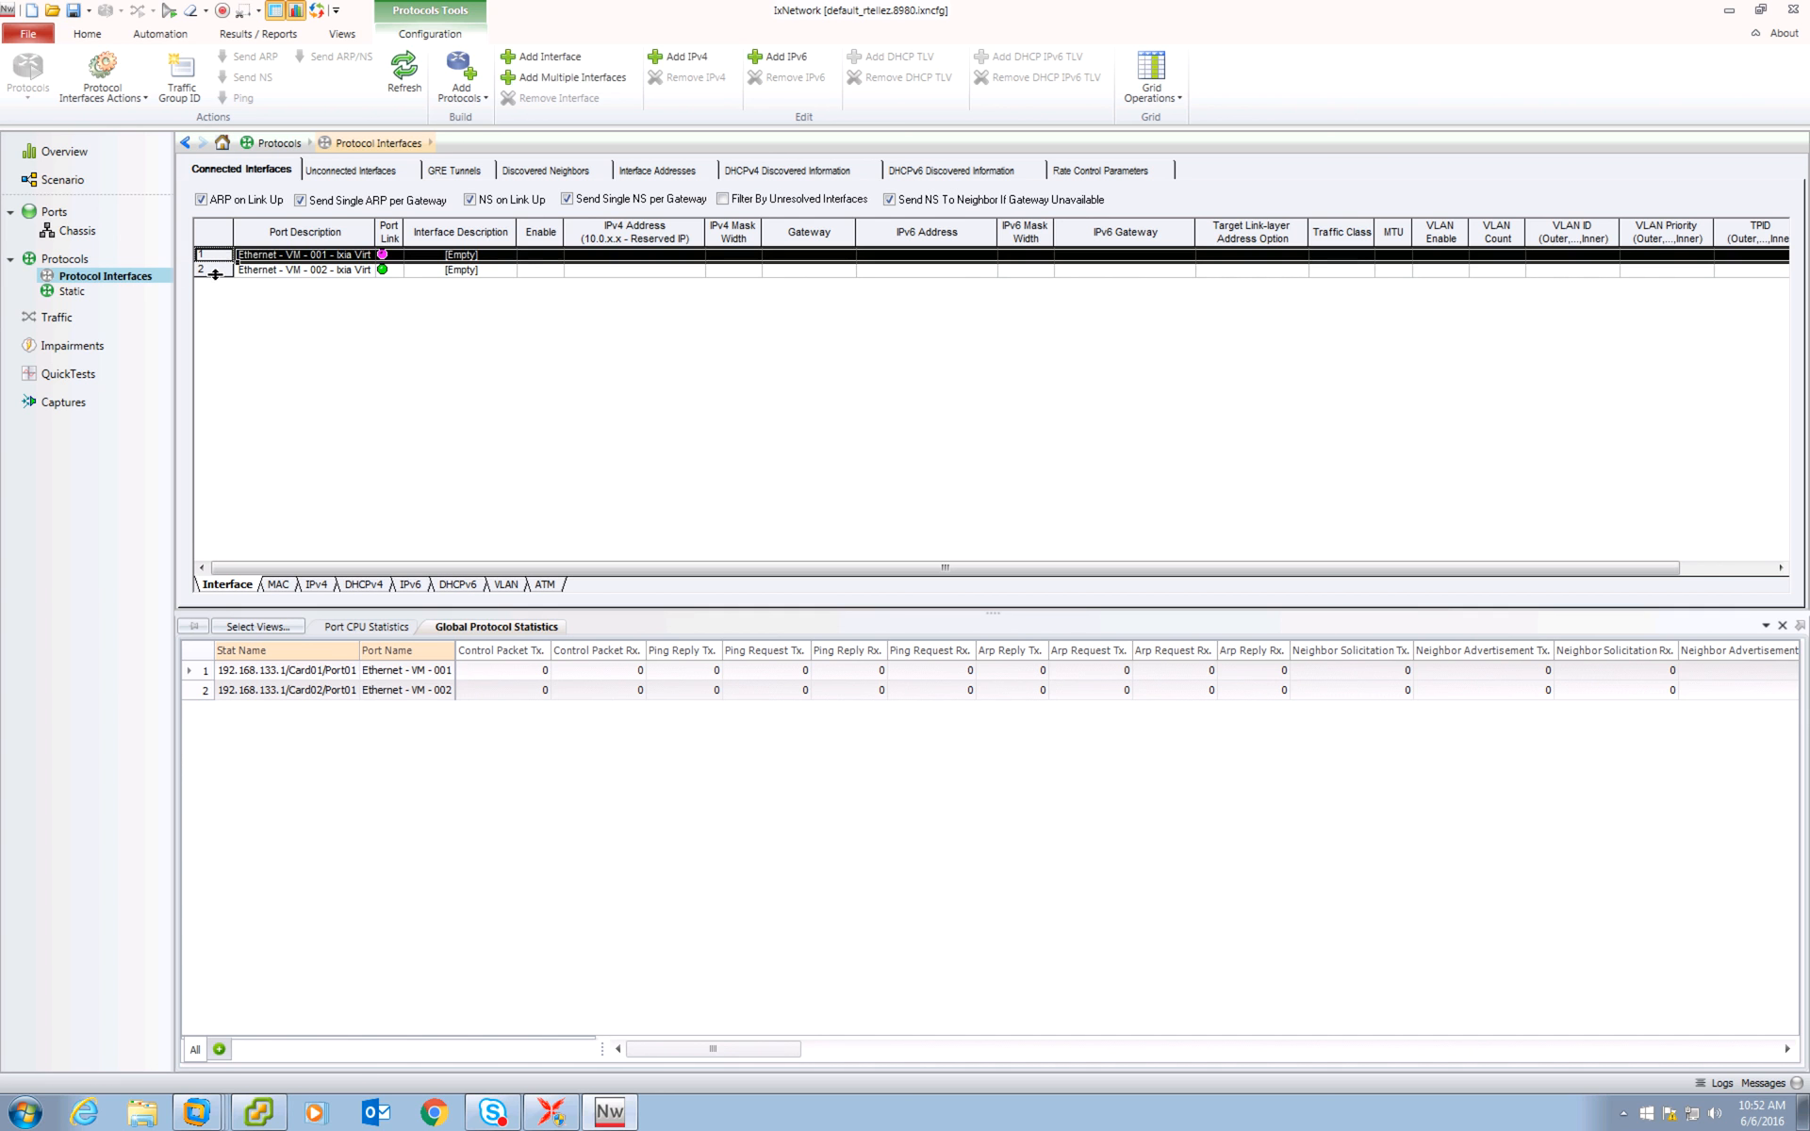
{"action": "left_click", "coordinate": [215, 274], "text": "shift"}
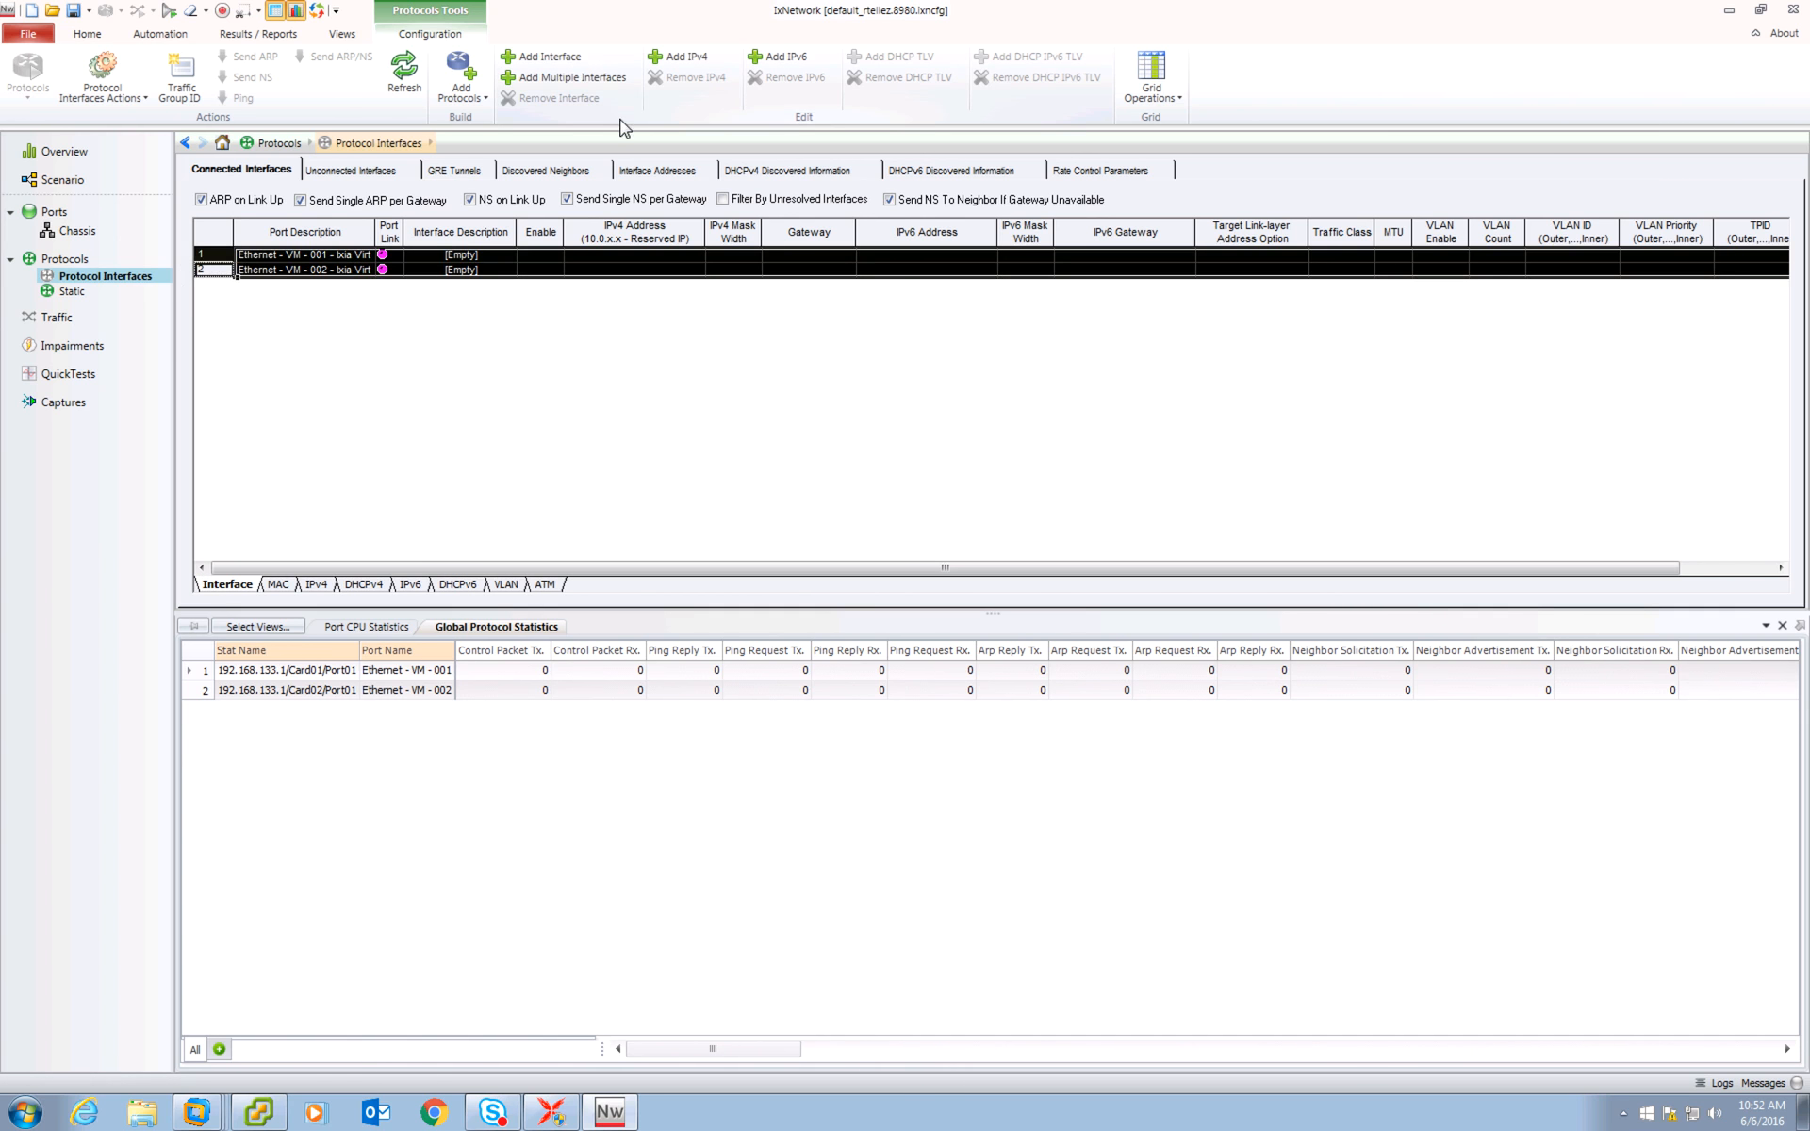
{"action": "left_click", "coordinate": [685, 57]}
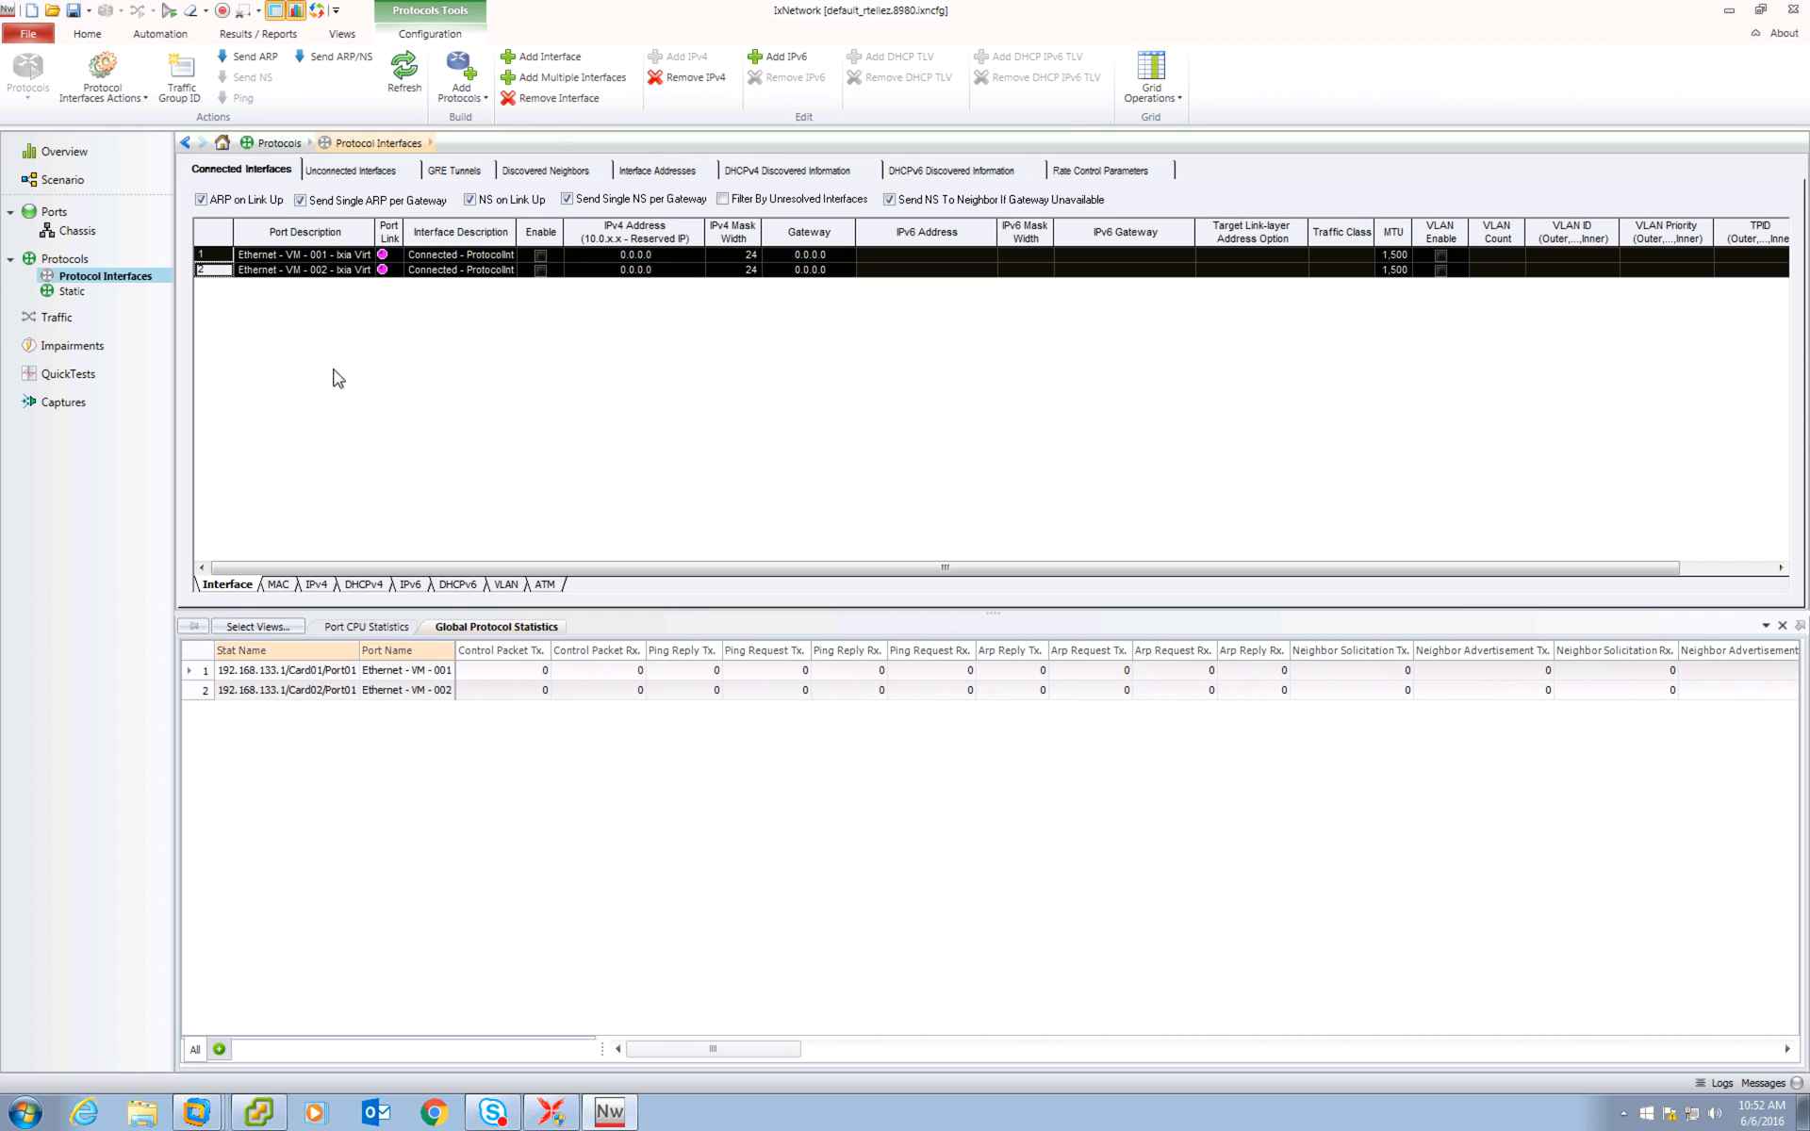
{"action": "left_click", "coordinate": [283, 287]}
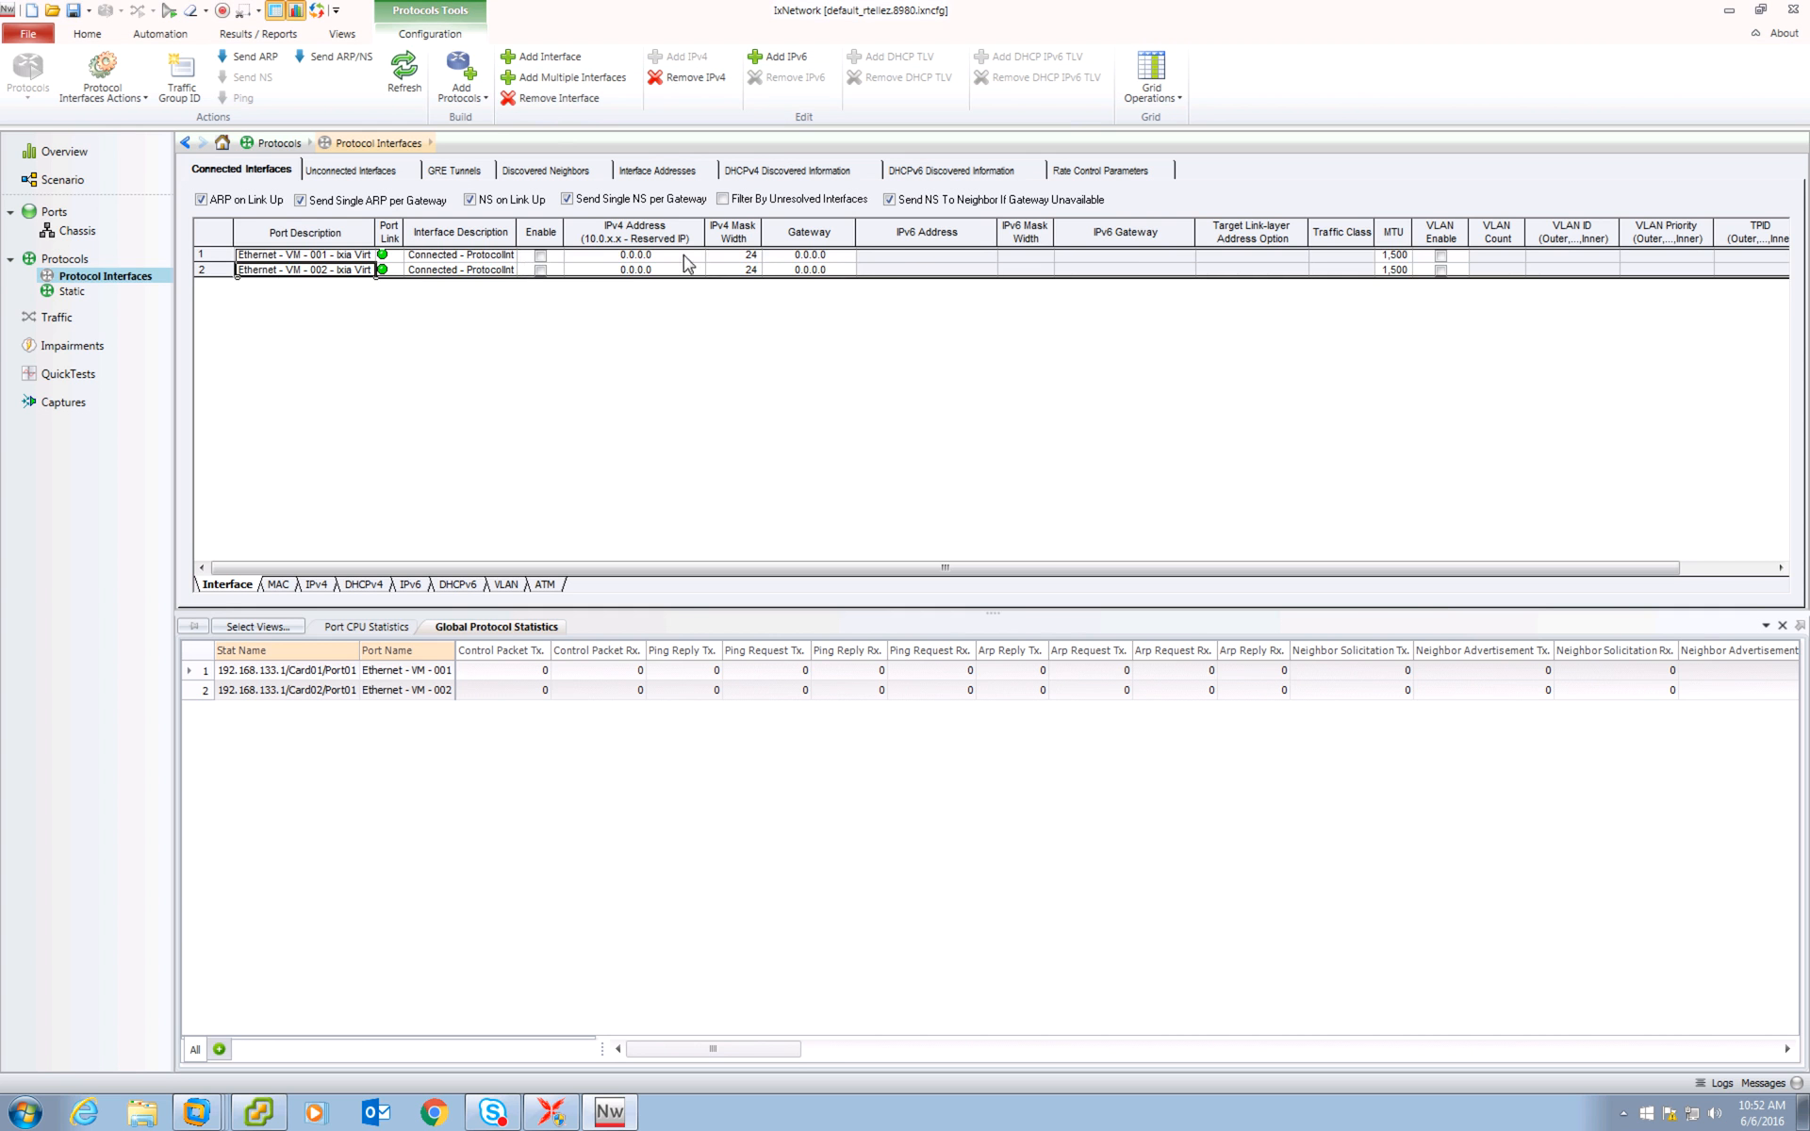
{"action": "left_click", "coordinate": [464, 94]}
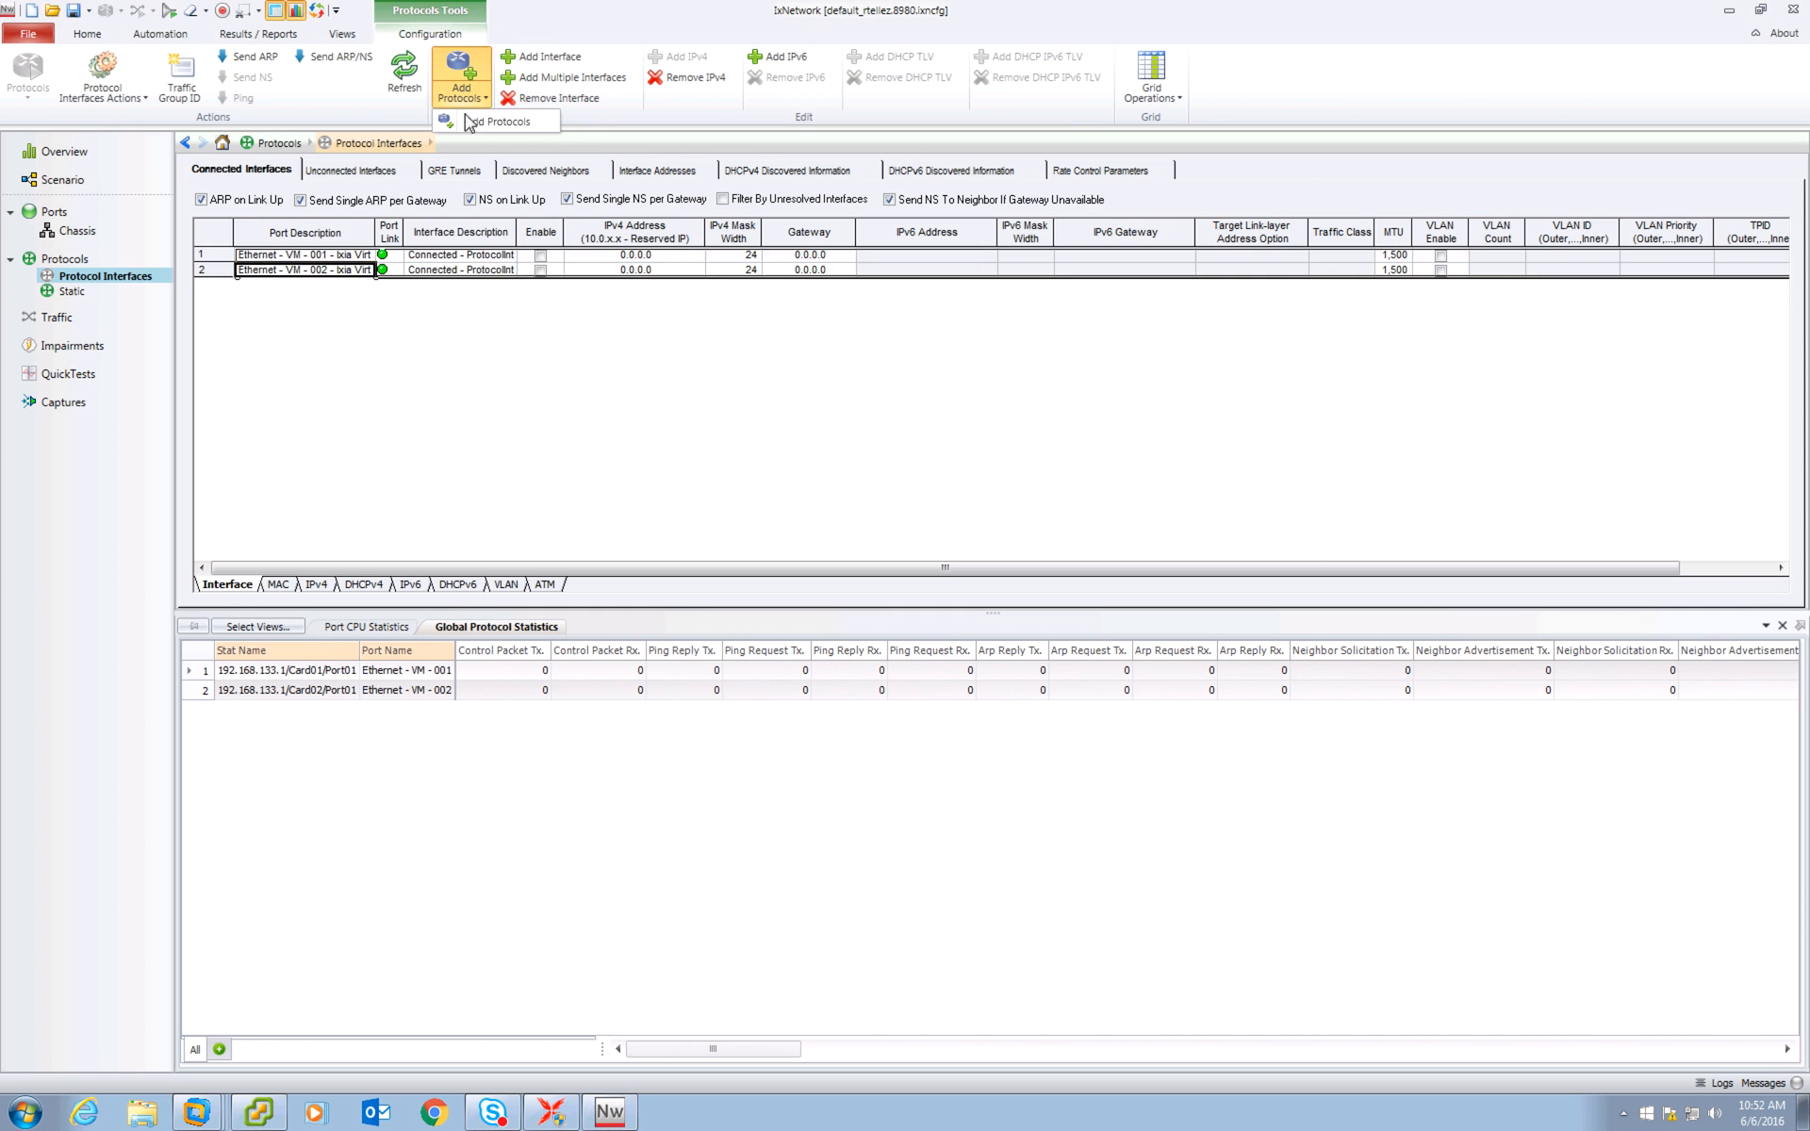
{"action": "left_click", "coordinate": [495, 121]}
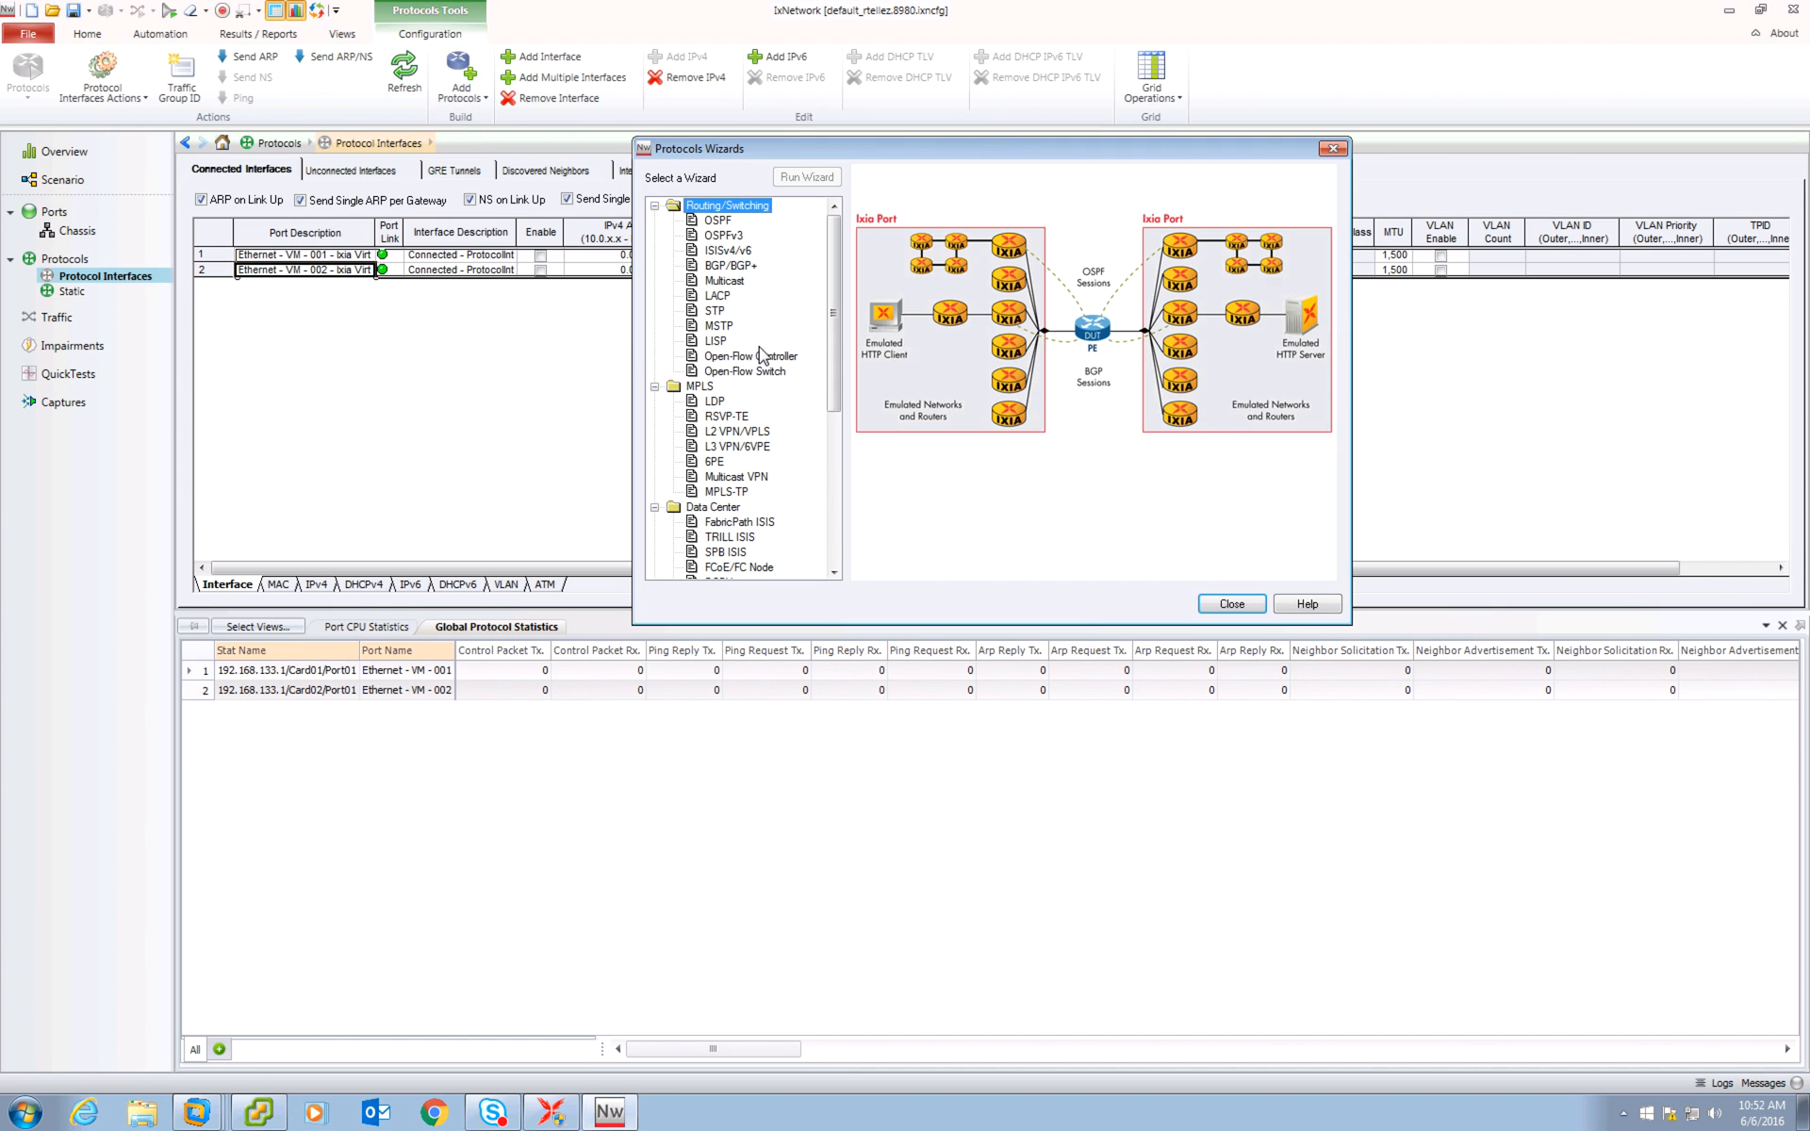
{"action": "left_click_drag", "start_coordinate": [834, 290], "coordinate": [835, 215]}
{"action": "left_click", "coordinate": [1231, 604]}
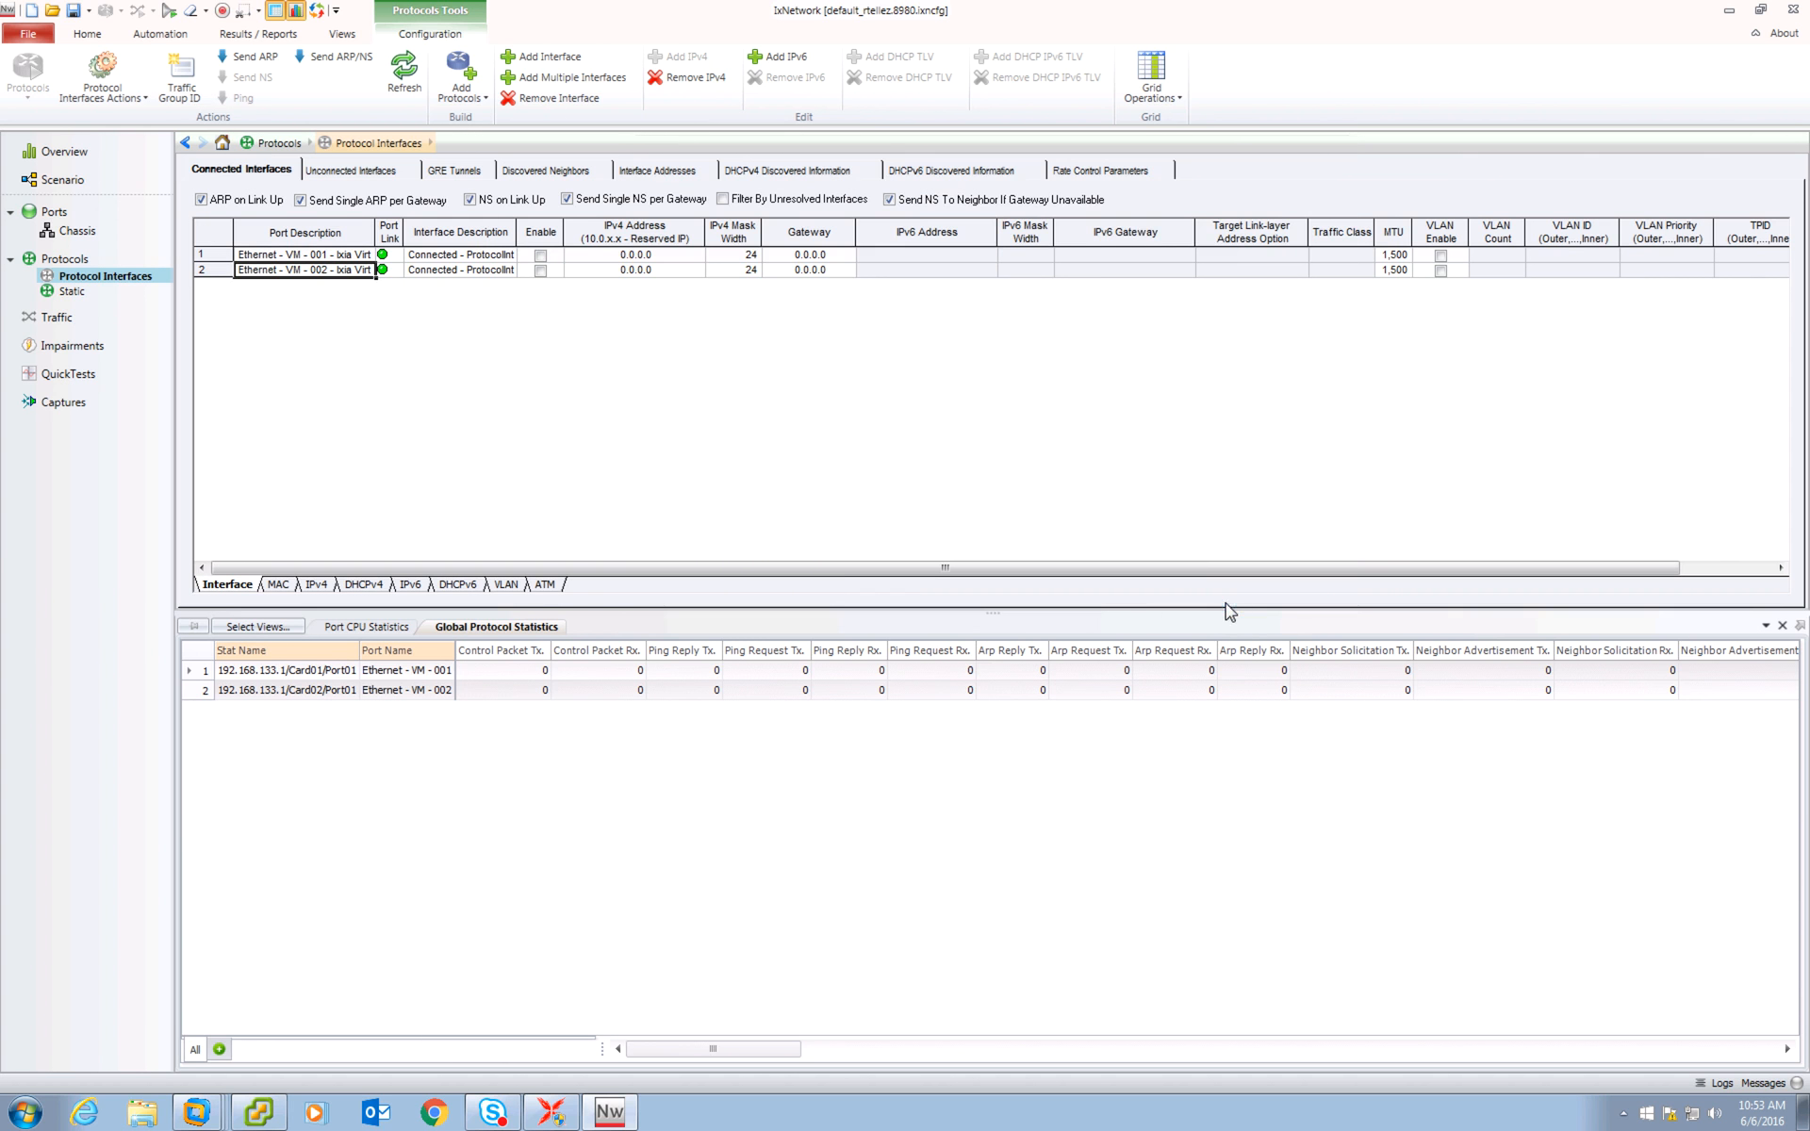
Set the first interface's IPv4 address to 1.1.1.1 and its gateway to 1.1.1.2.
{"action": "left_click", "coordinate": [609, 256]}
{"action": "type", "text": "1.1.1"}
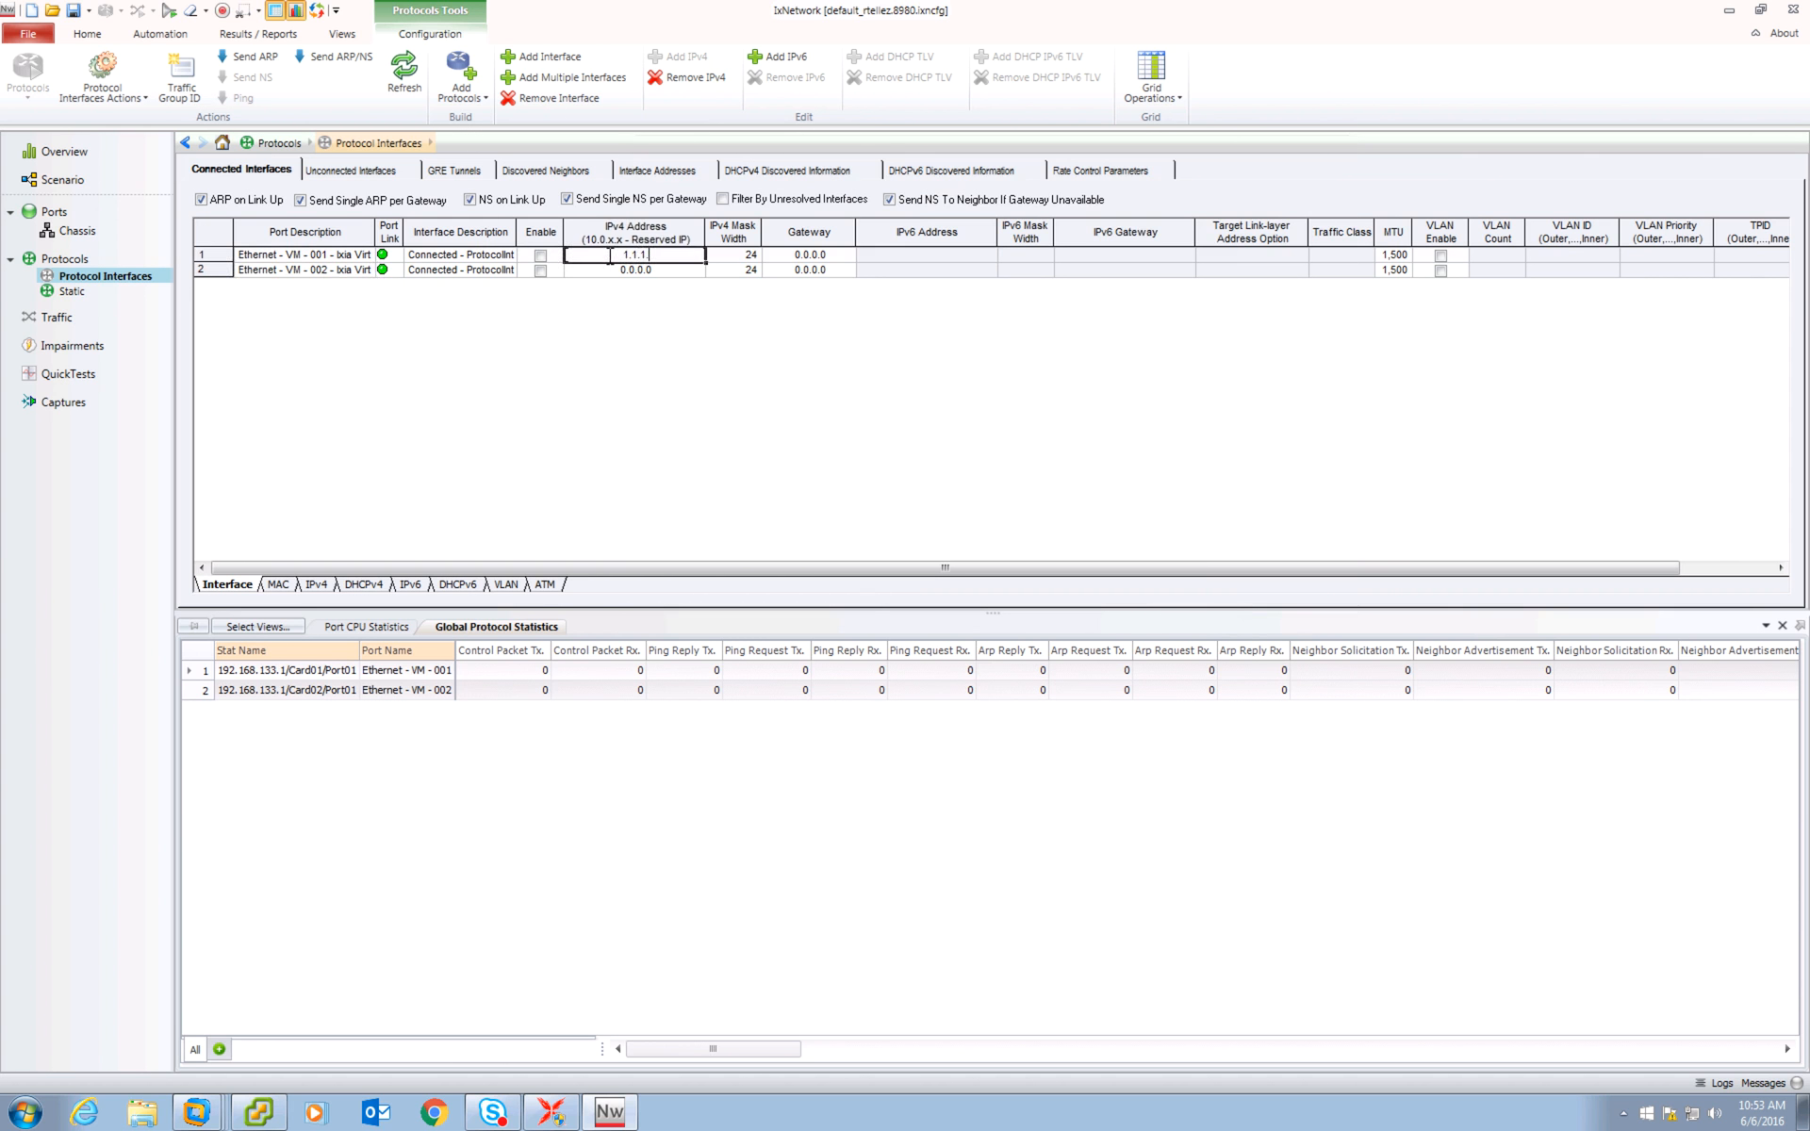
{"action": "type", "text": ".1"}
{"action": "left_click", "coordinate": [814, 256]}
{"action": "type", "text": "1"}
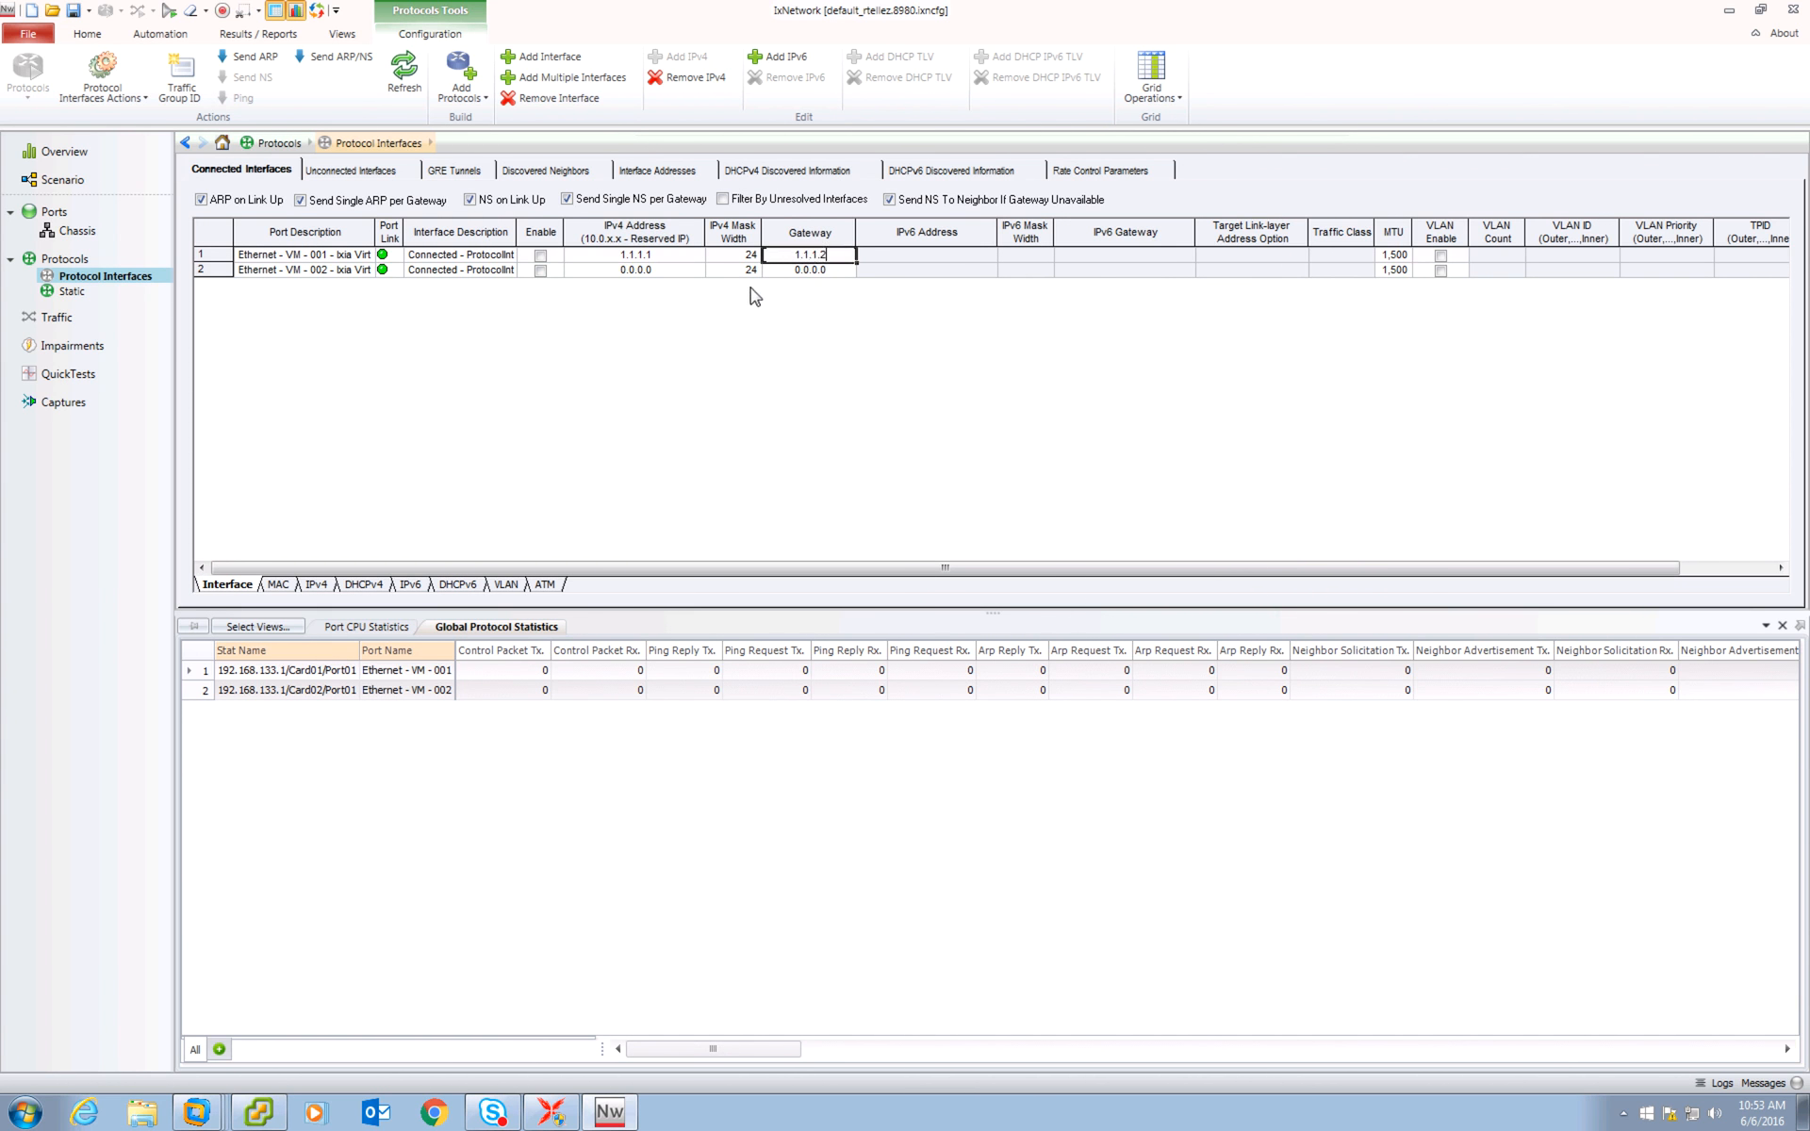
Set the second interface's IPv4 address to 1.1.1.2 and its gateway to 1.1.1.1.
{"action": "left_click", "coordinate": [653, 270]}
{"action": "type", "text": "1.1.1.2"}
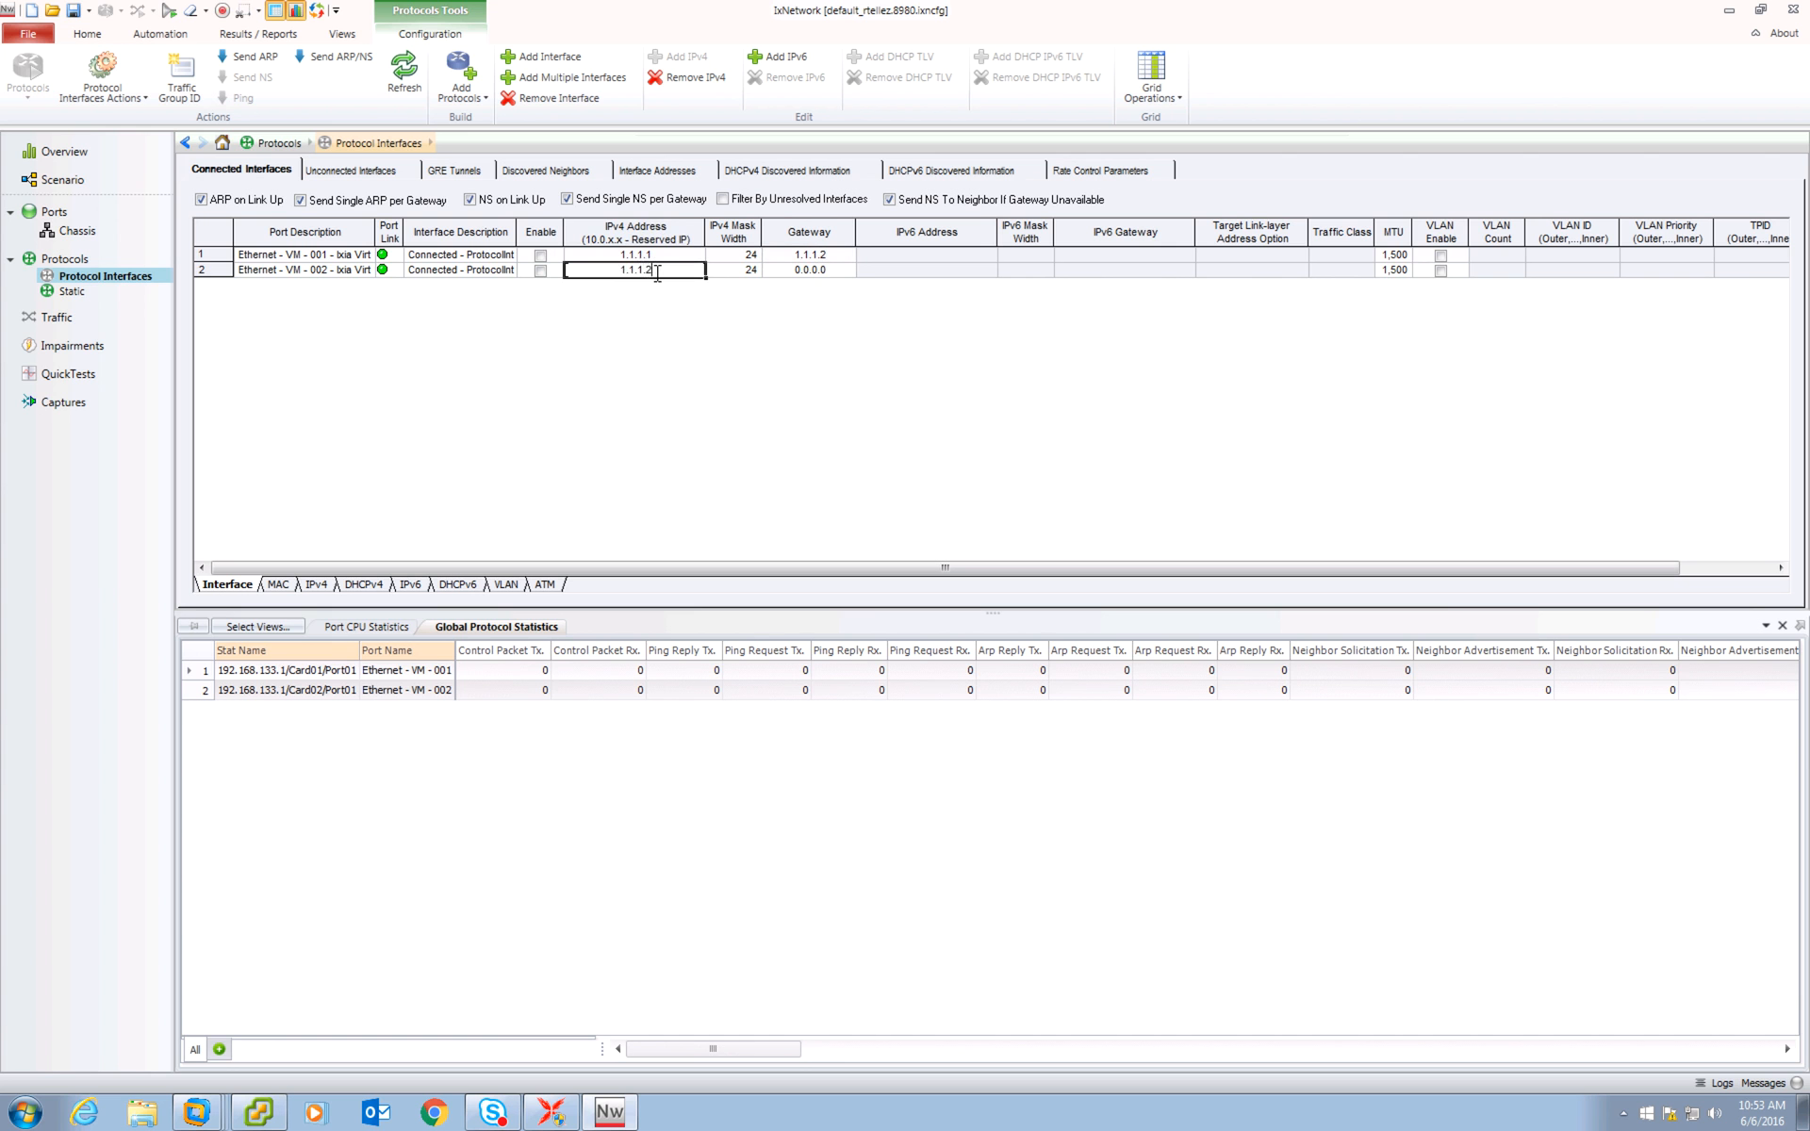
{"action": "left_click", "coordinate": [815, 270]}
{"action": "type", "text": "1.1.1.1"}
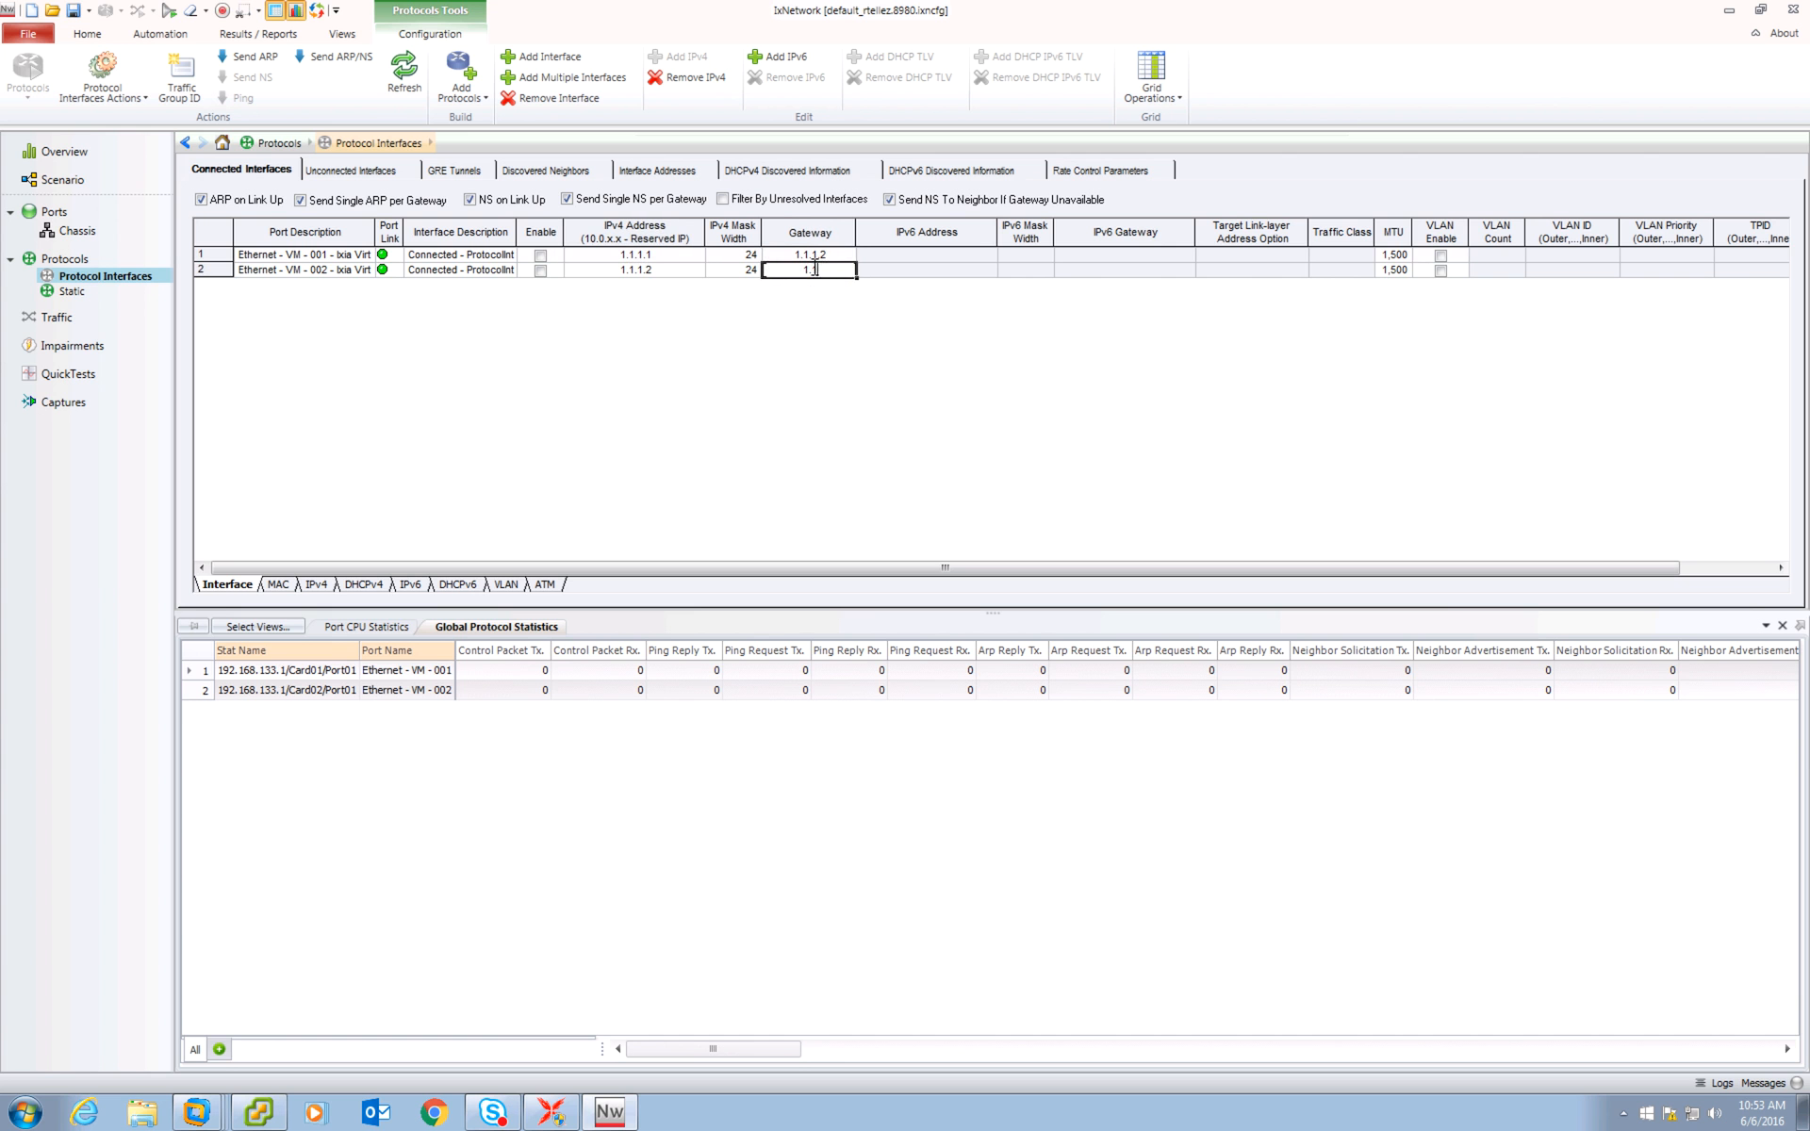
Enable both protocol interfaces.
{"action": "left_click", "coordinate": [540, 256]}
{"action": "left_click", "coordinate": [540, 270]}
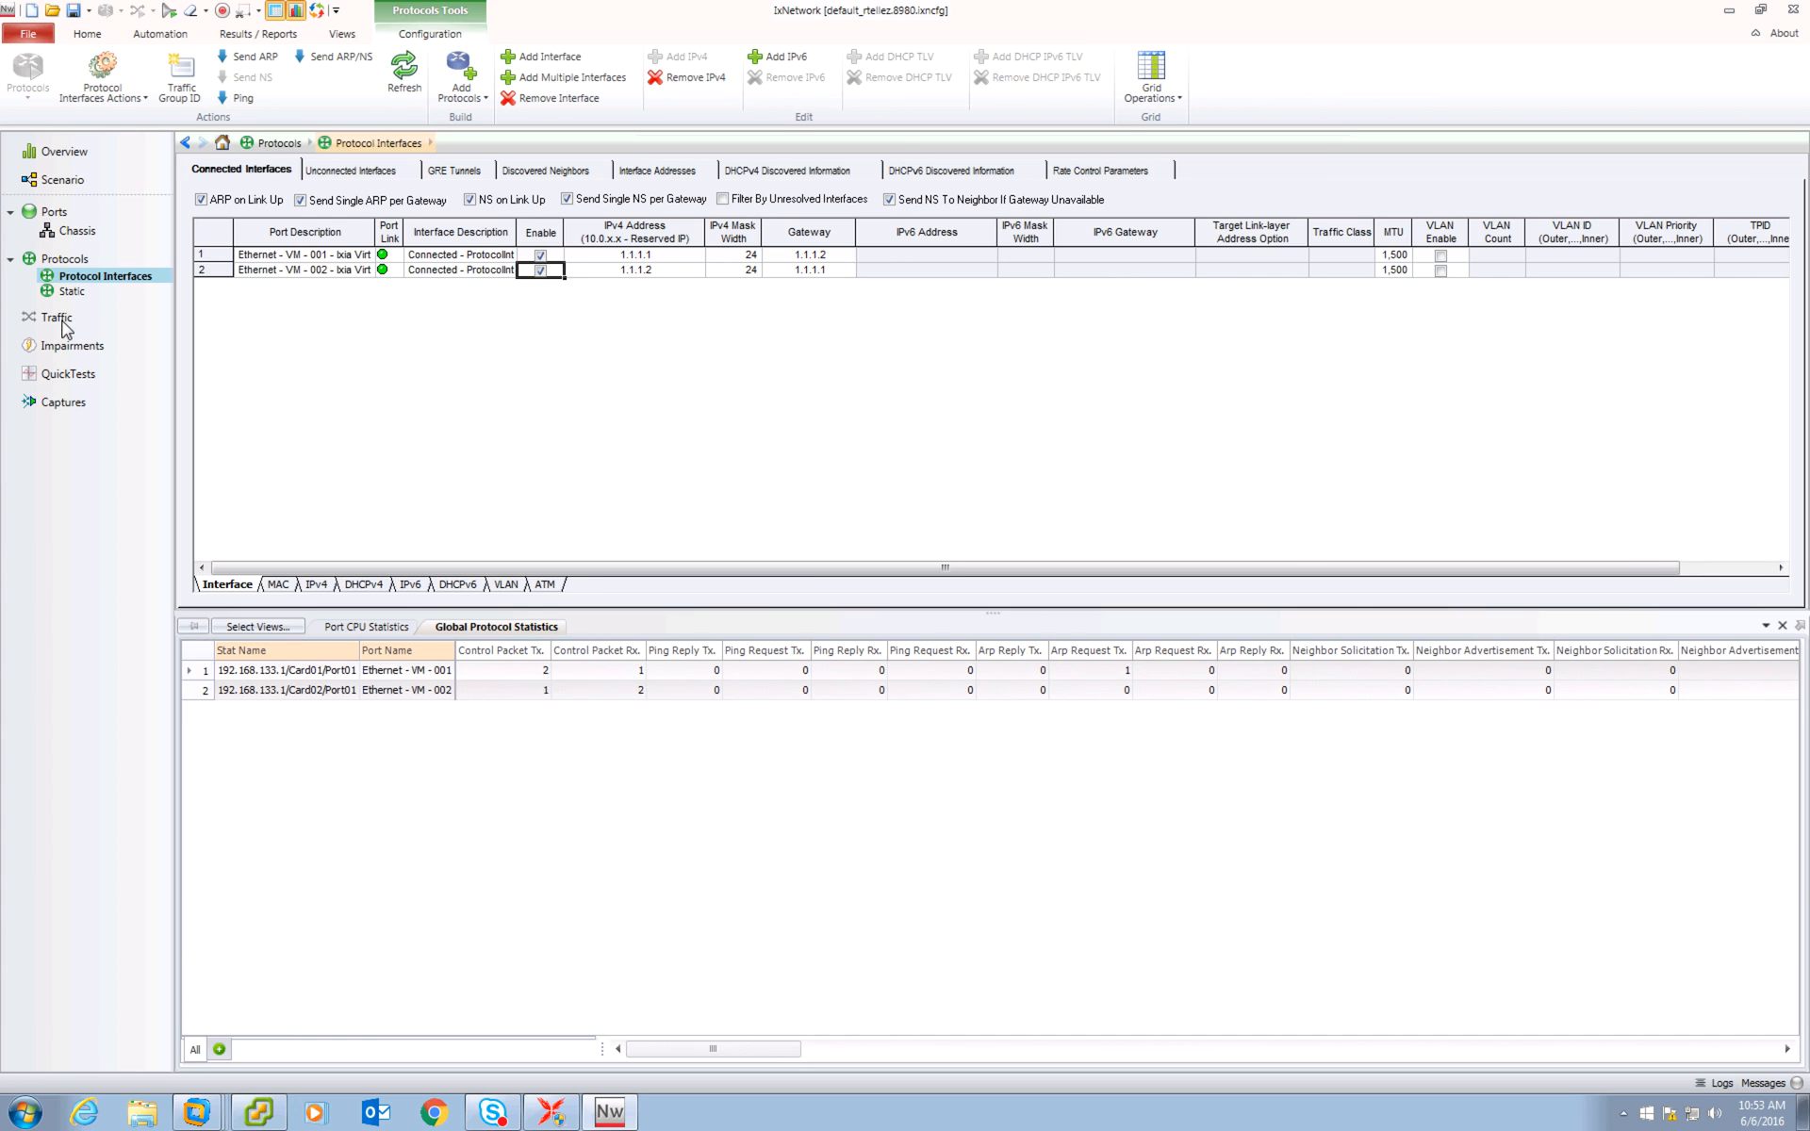
Start a new L2-3 traffic item and select Ethernet - VM - 001's protocol interface as the source endpoint.
{"action": "left_click", "coordinate": [60, 321]}
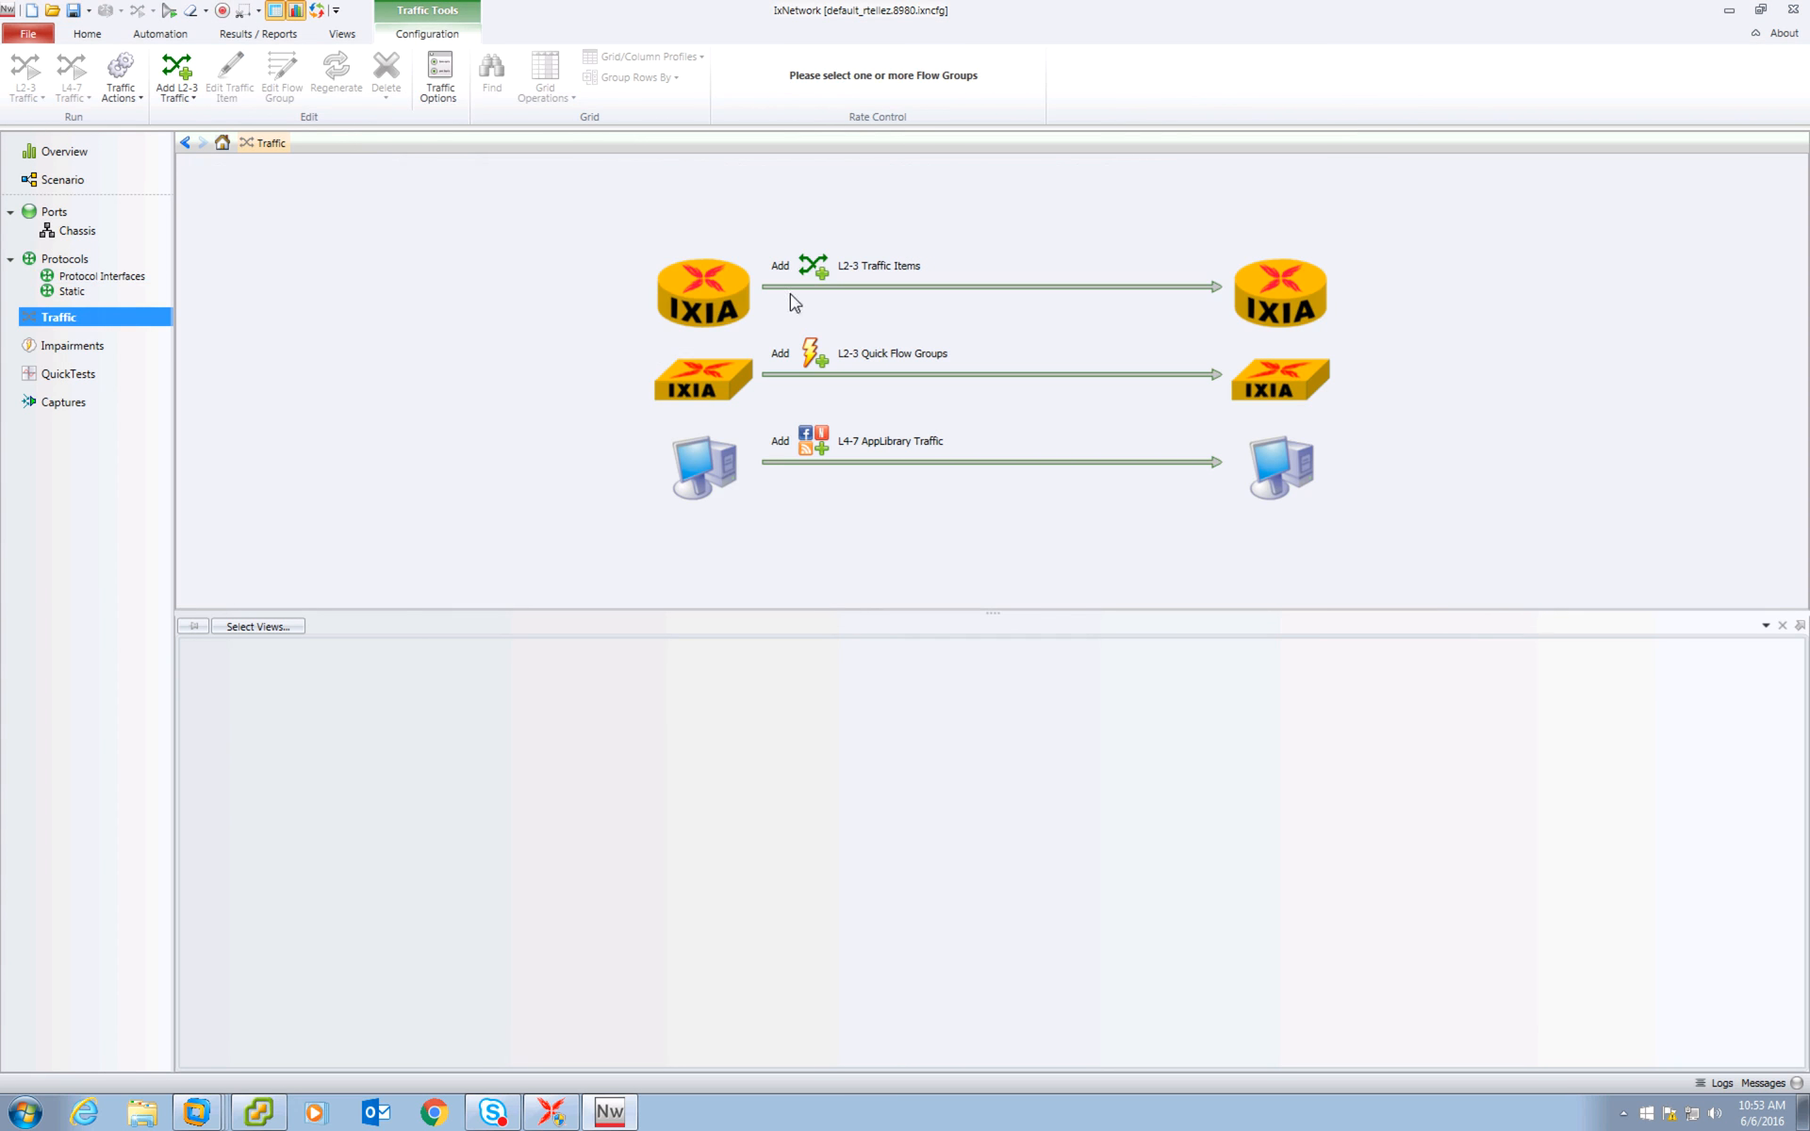
{"action": "left_click", "coordinate": [827, 281]}
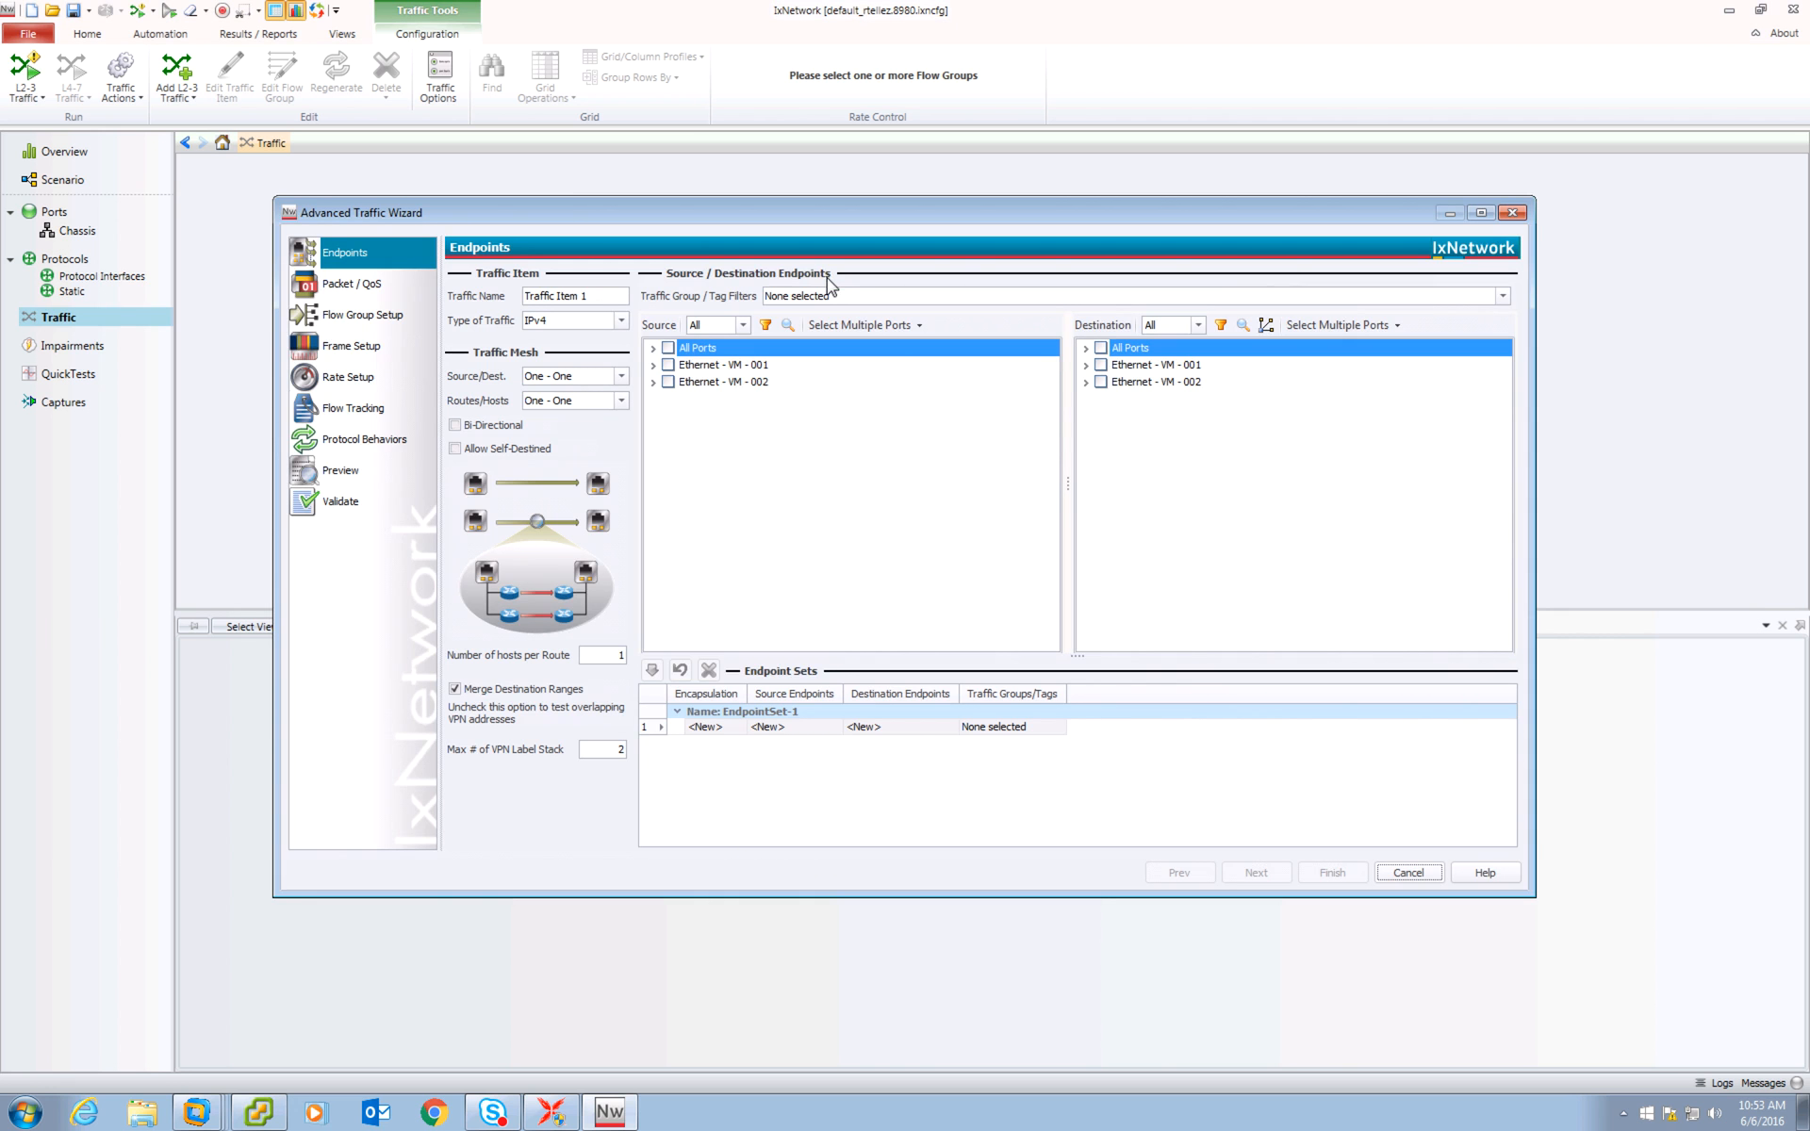
{"action": "left_click_drag", "start_coordinate": [534, 226], "coordinate": [490, 146]}
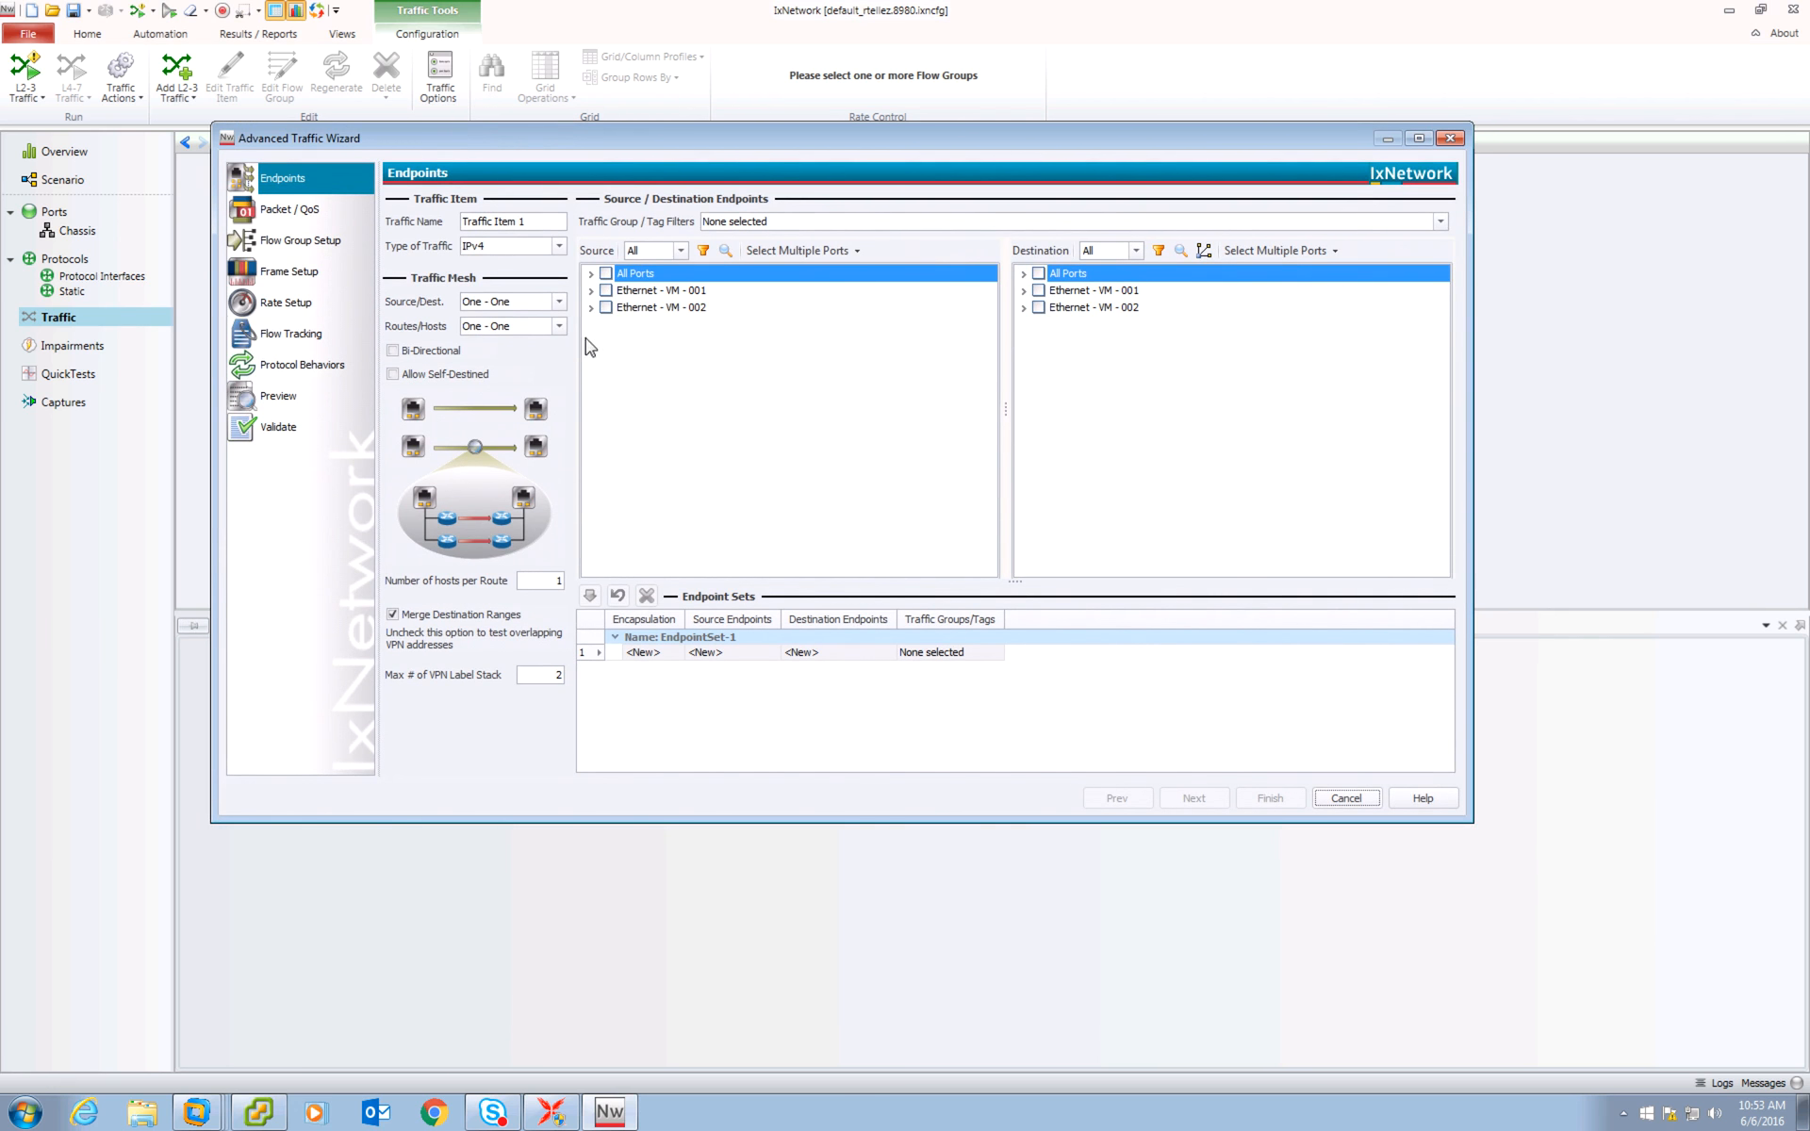
{"action": "left_click", "coordinate": [592, 292]}
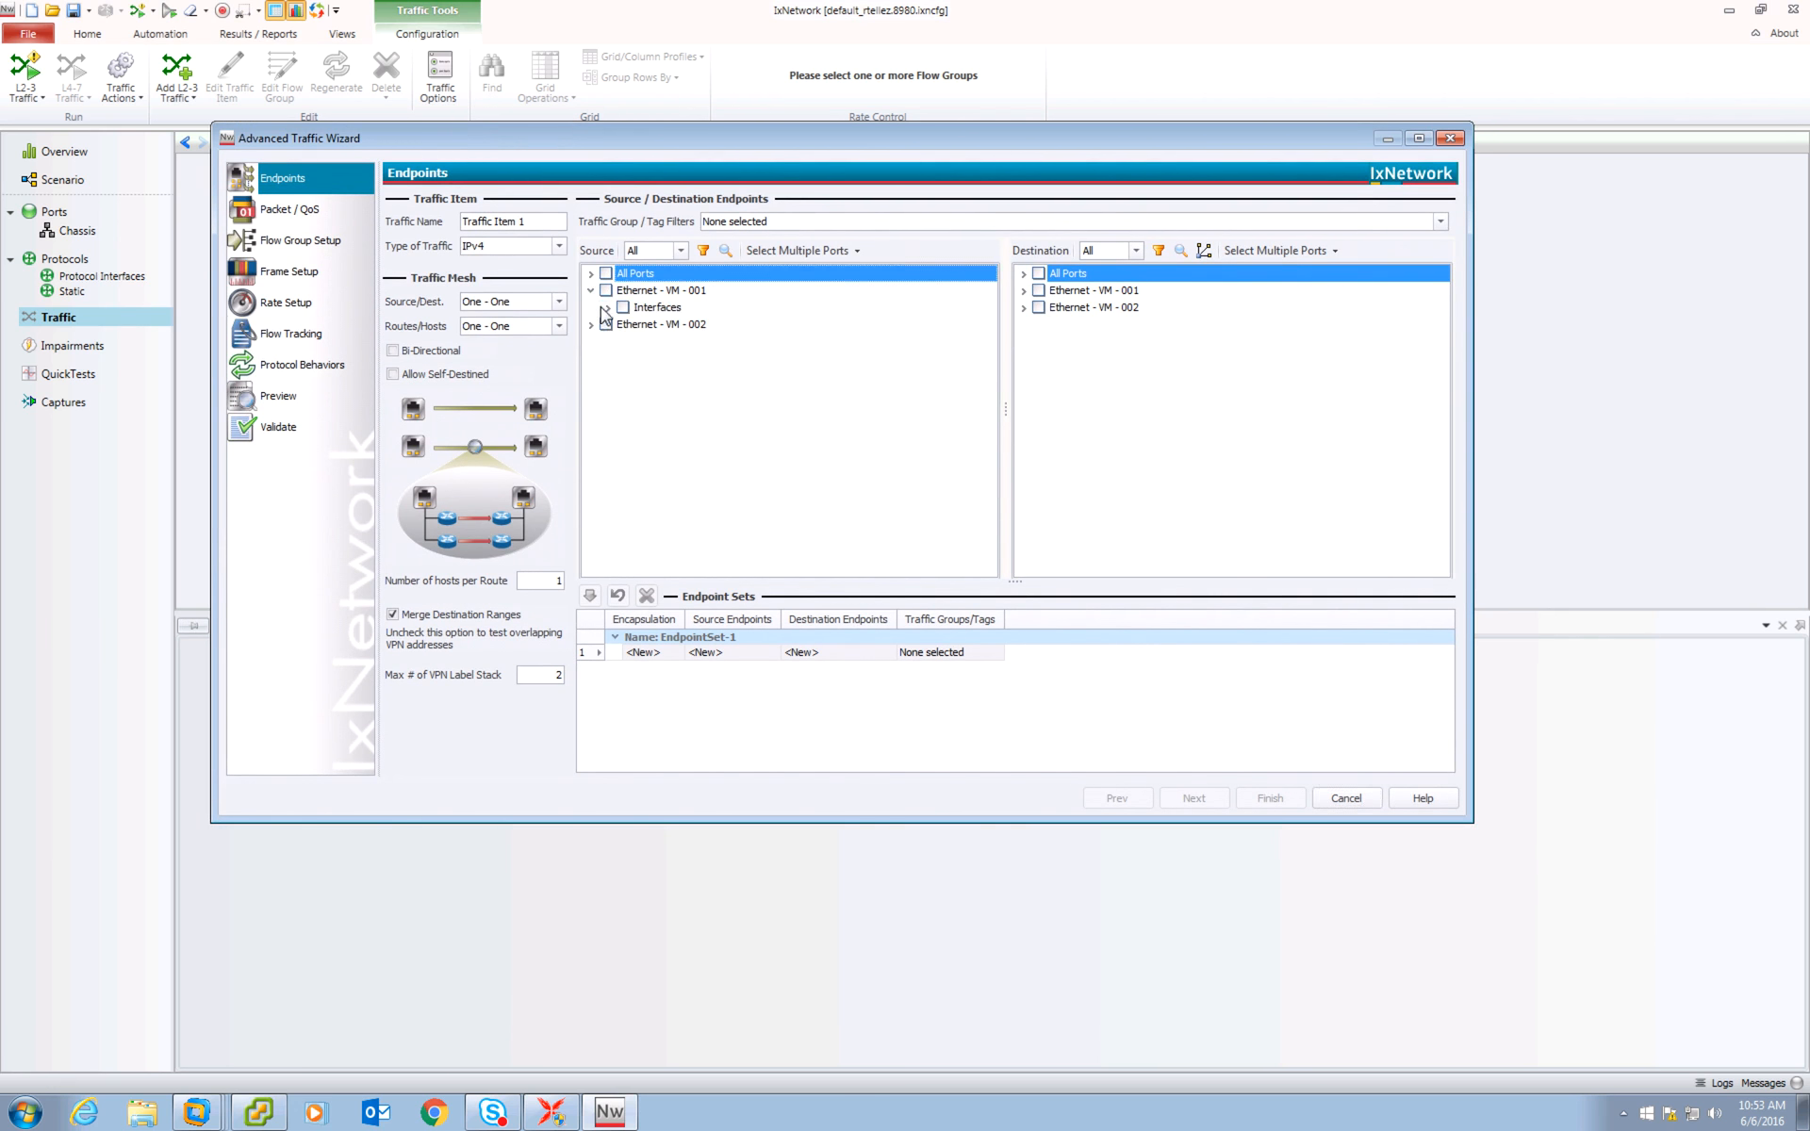
{"action": "left_click", "coordinate": [608, 308]}
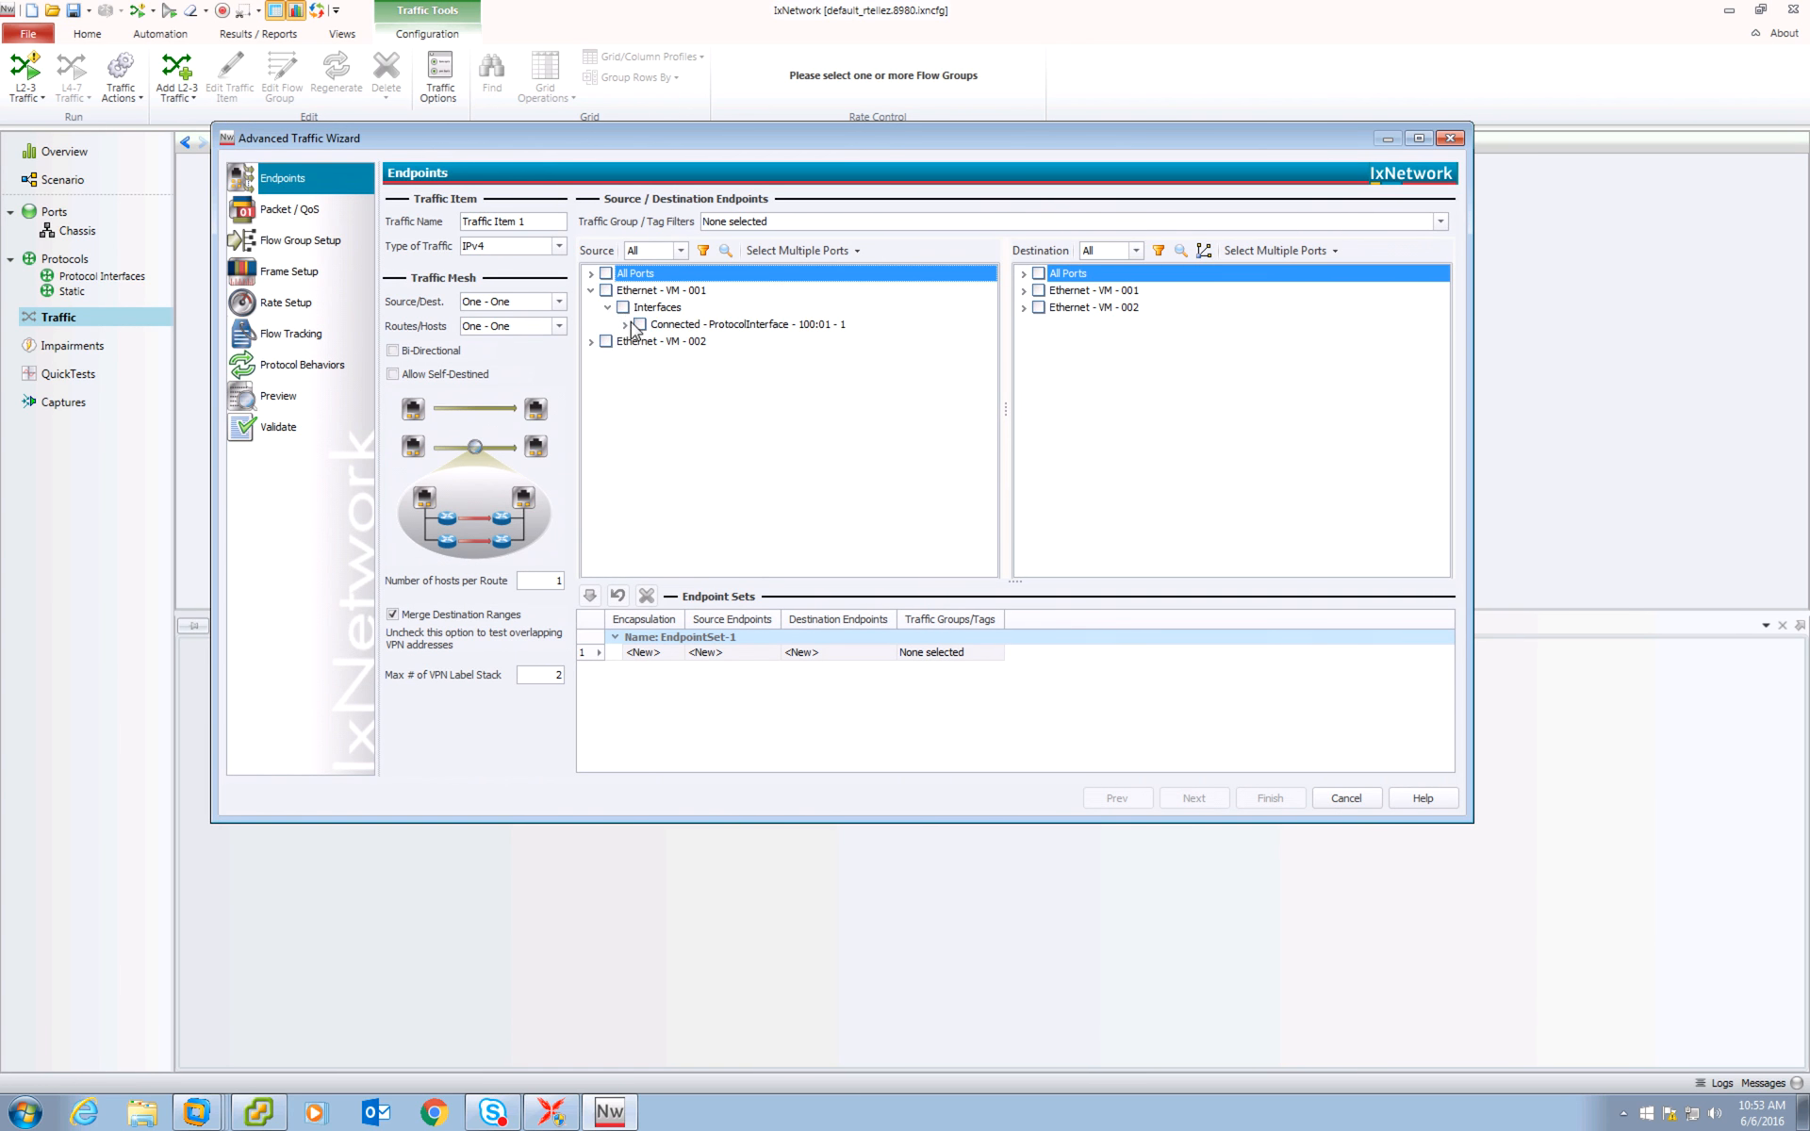
{"action": "left_click", "coordinate": [625, 325]}
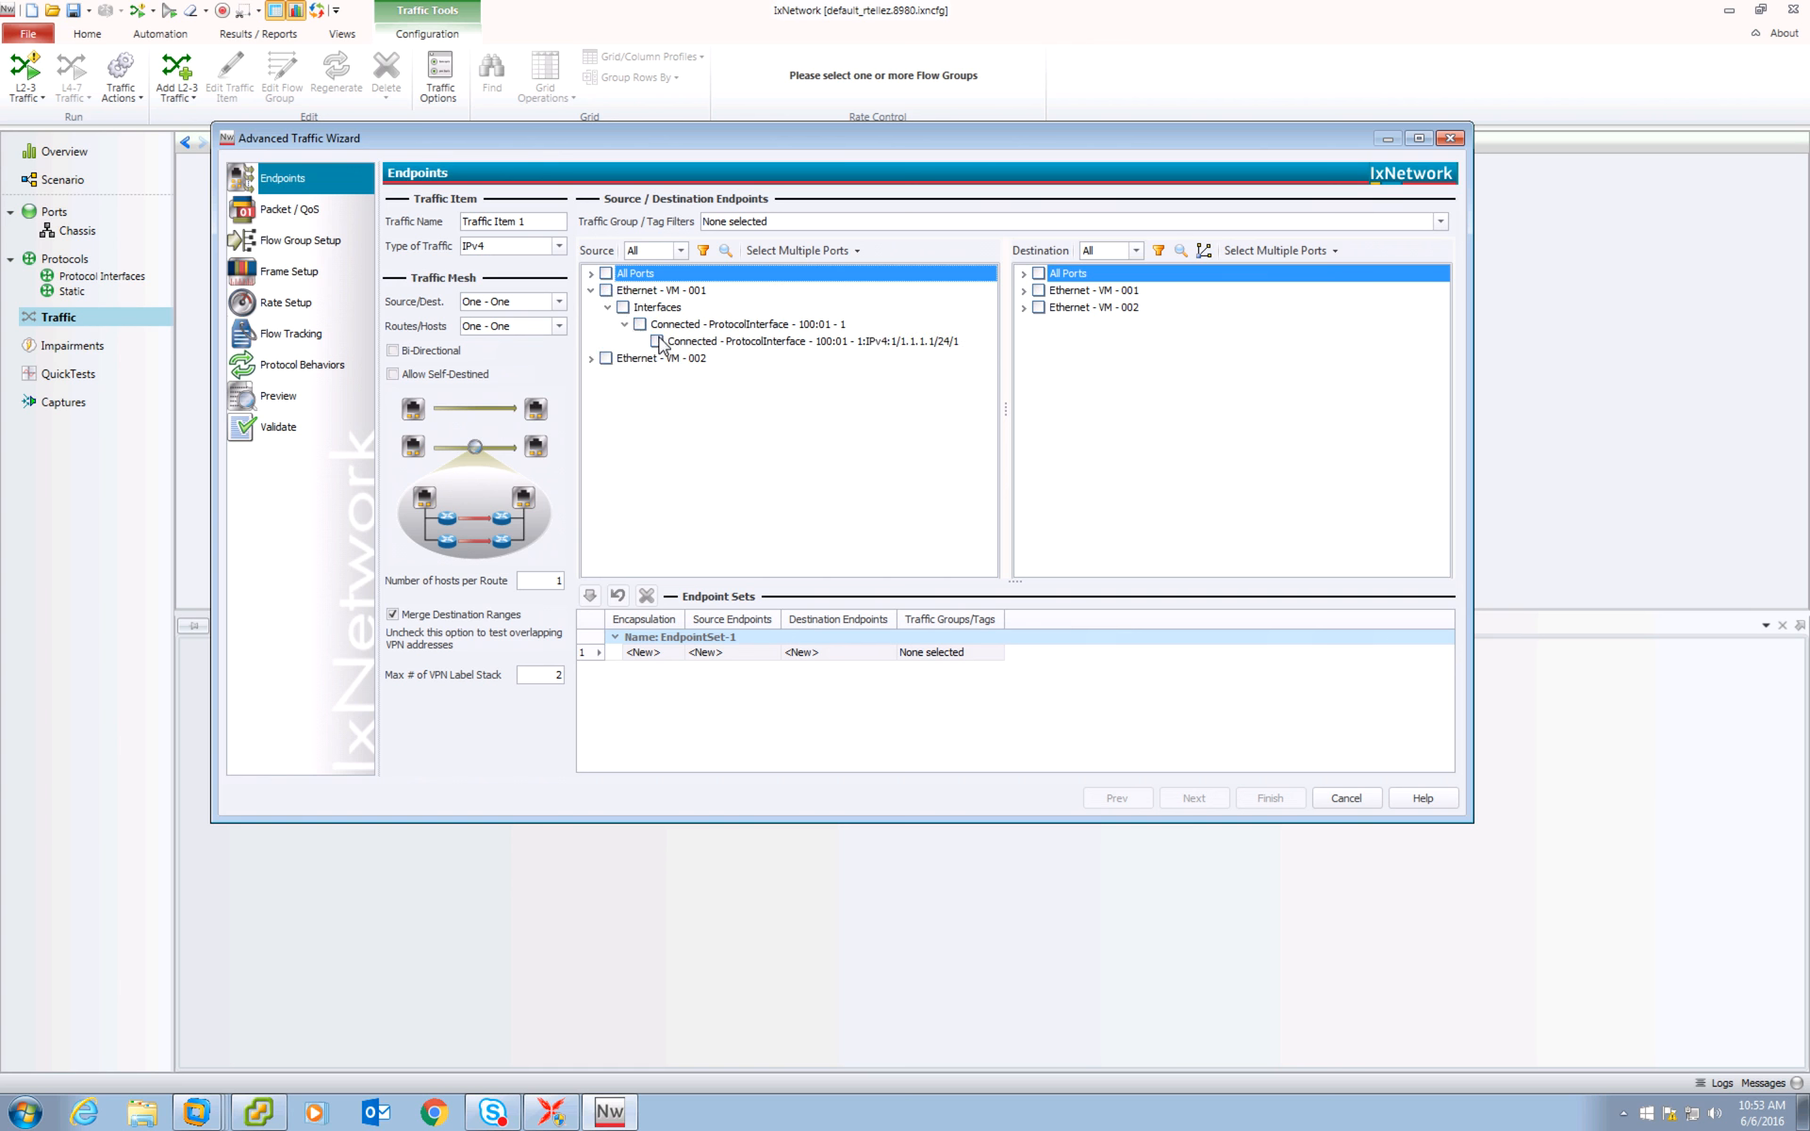
{"action": "left_click", "coordinate": [657, 341]}
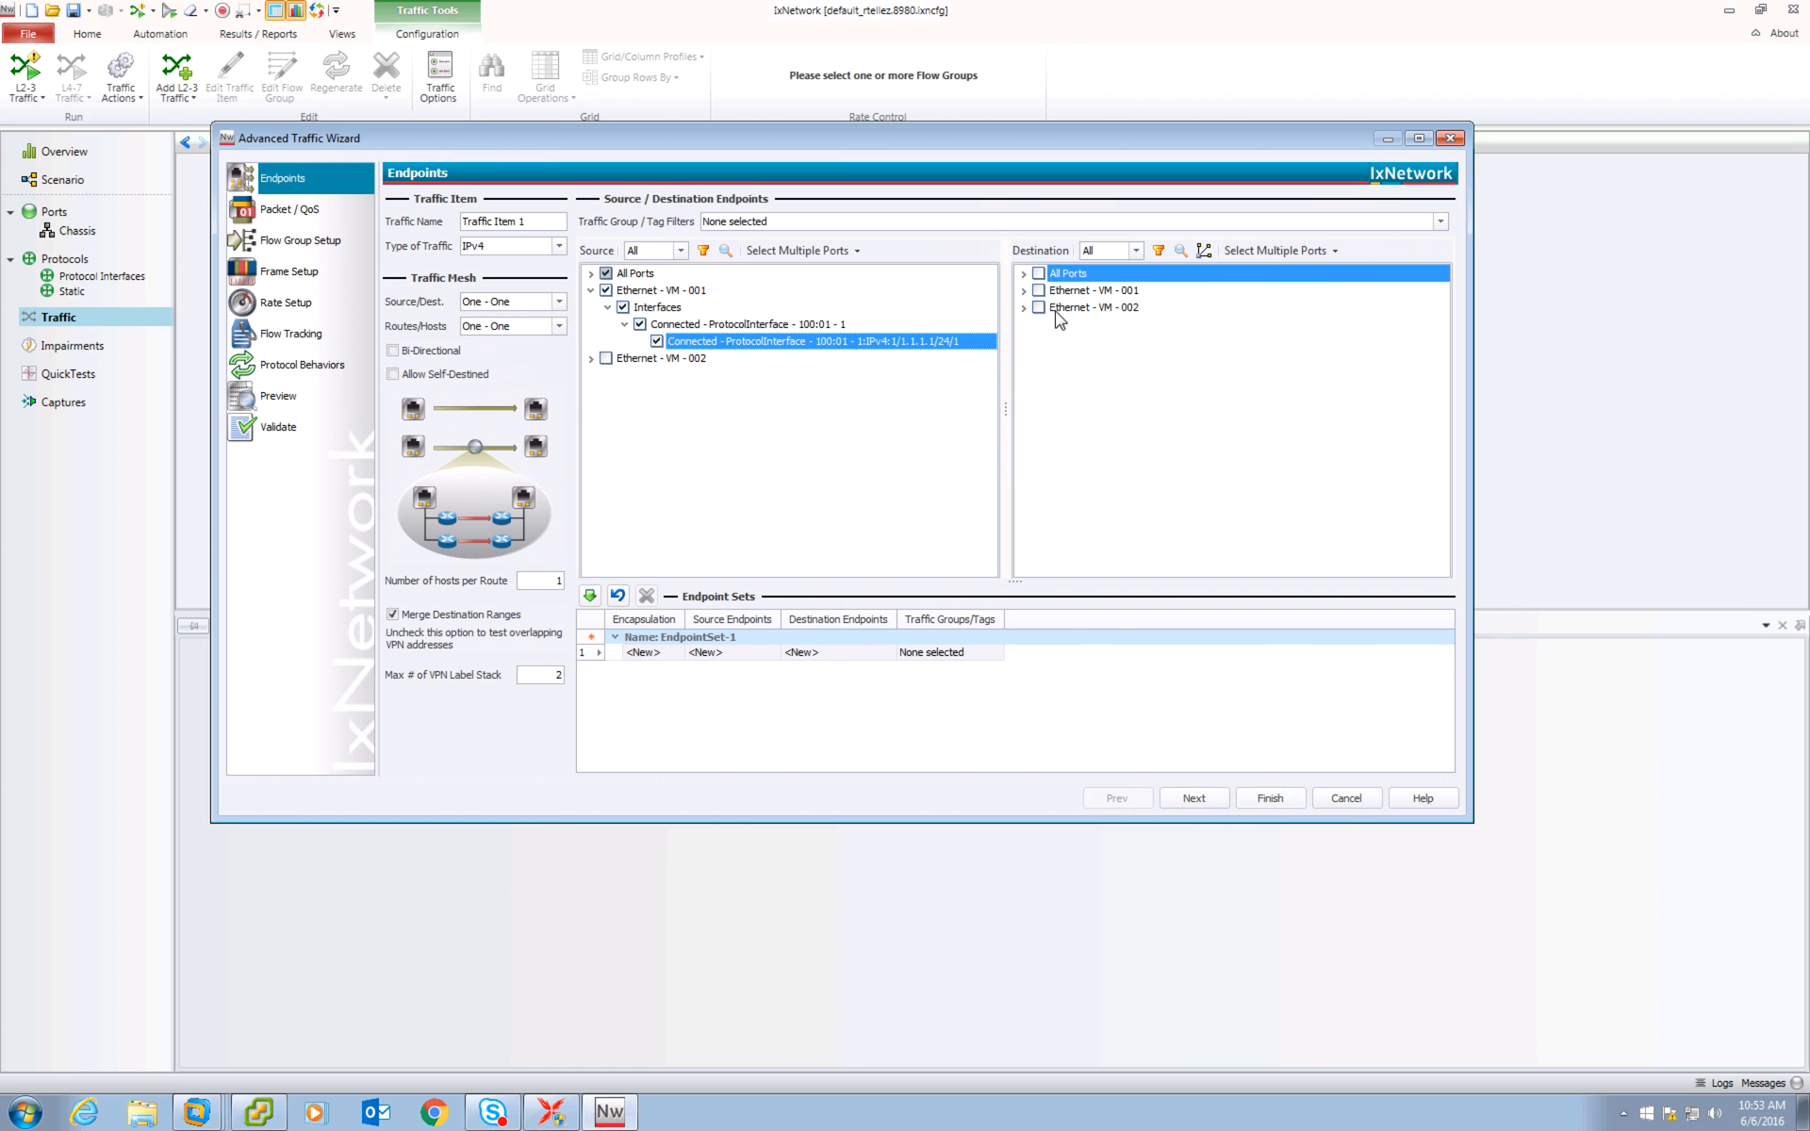
Select Ethernet - VM - 002's protocol interface as the destination endpoint and add the endpoint set.
{"action": "left_click", "coordinate": [1024, 309]}
{"action": "left_click", "coordinate": [1041, 324]}
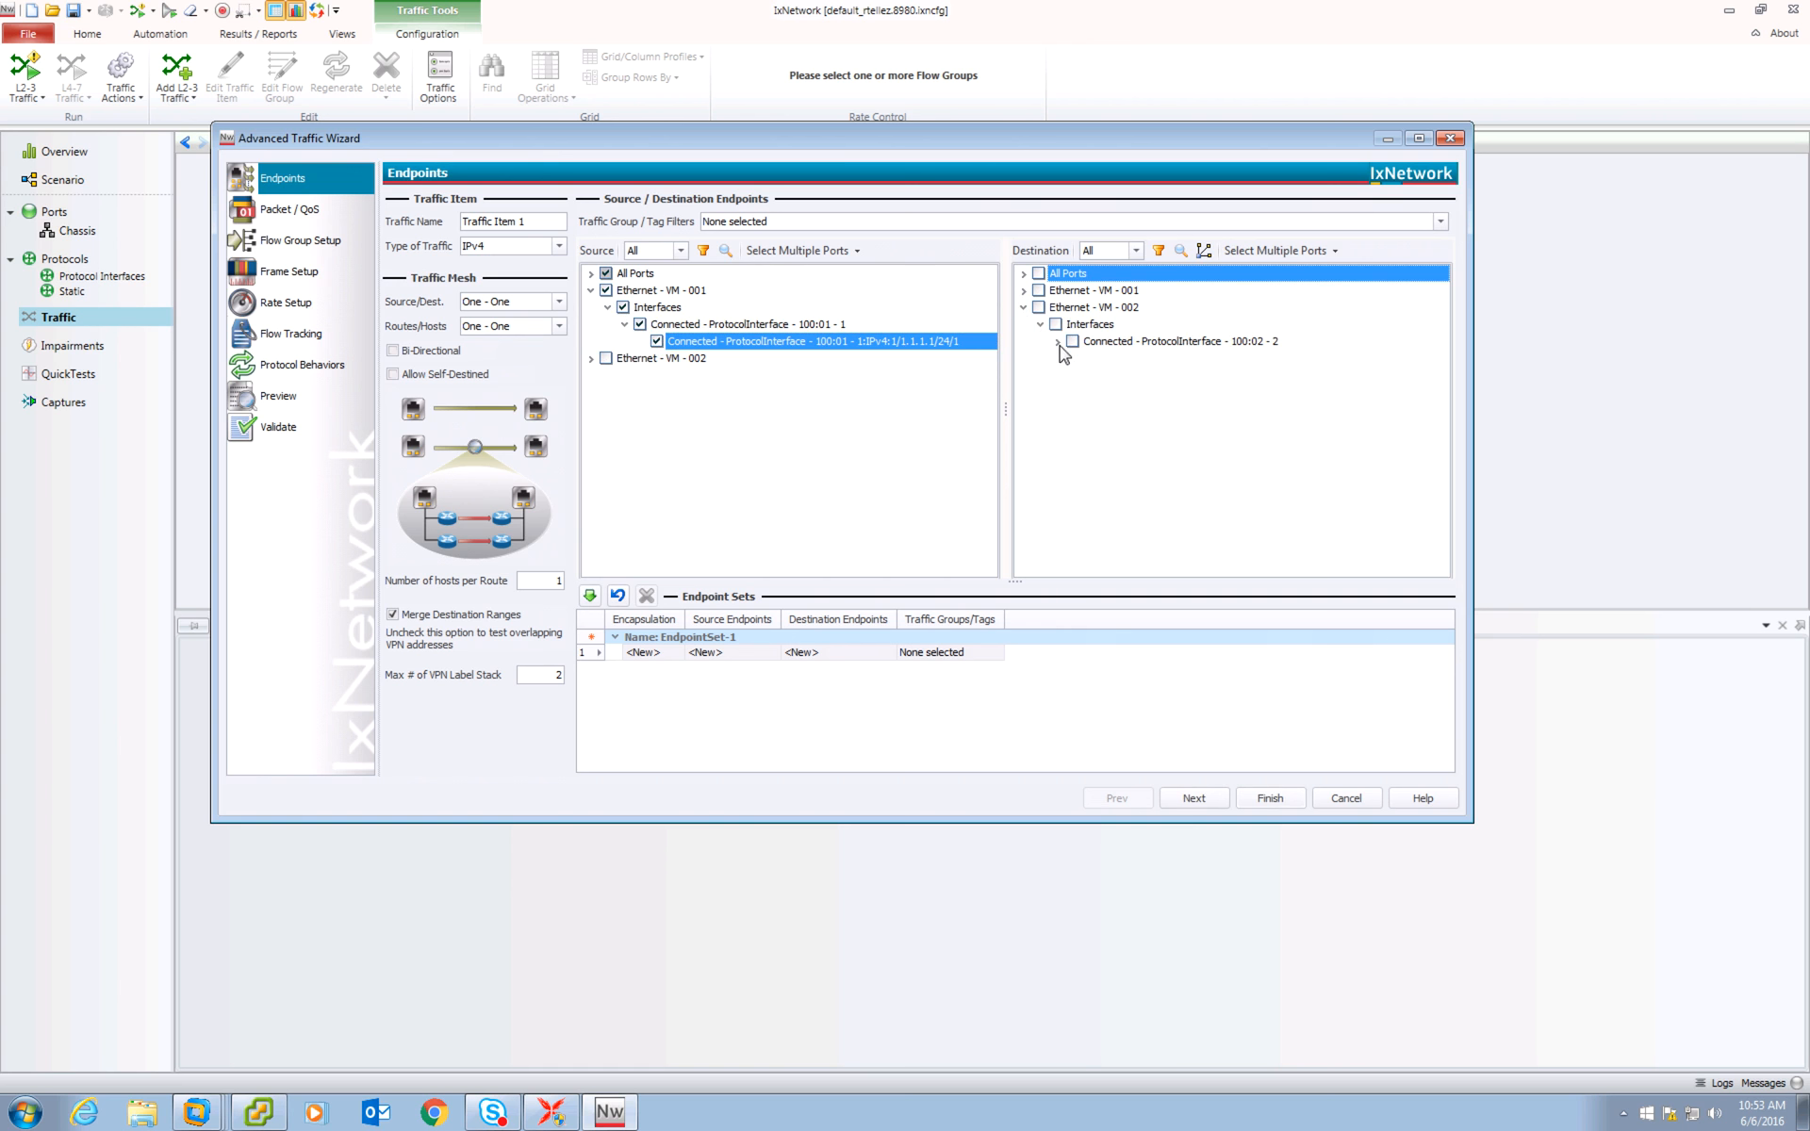
{"action": "left_click", "coordinate": [1057, 342]}
{"action": "left_click", "coordinate": [1111, 360]}
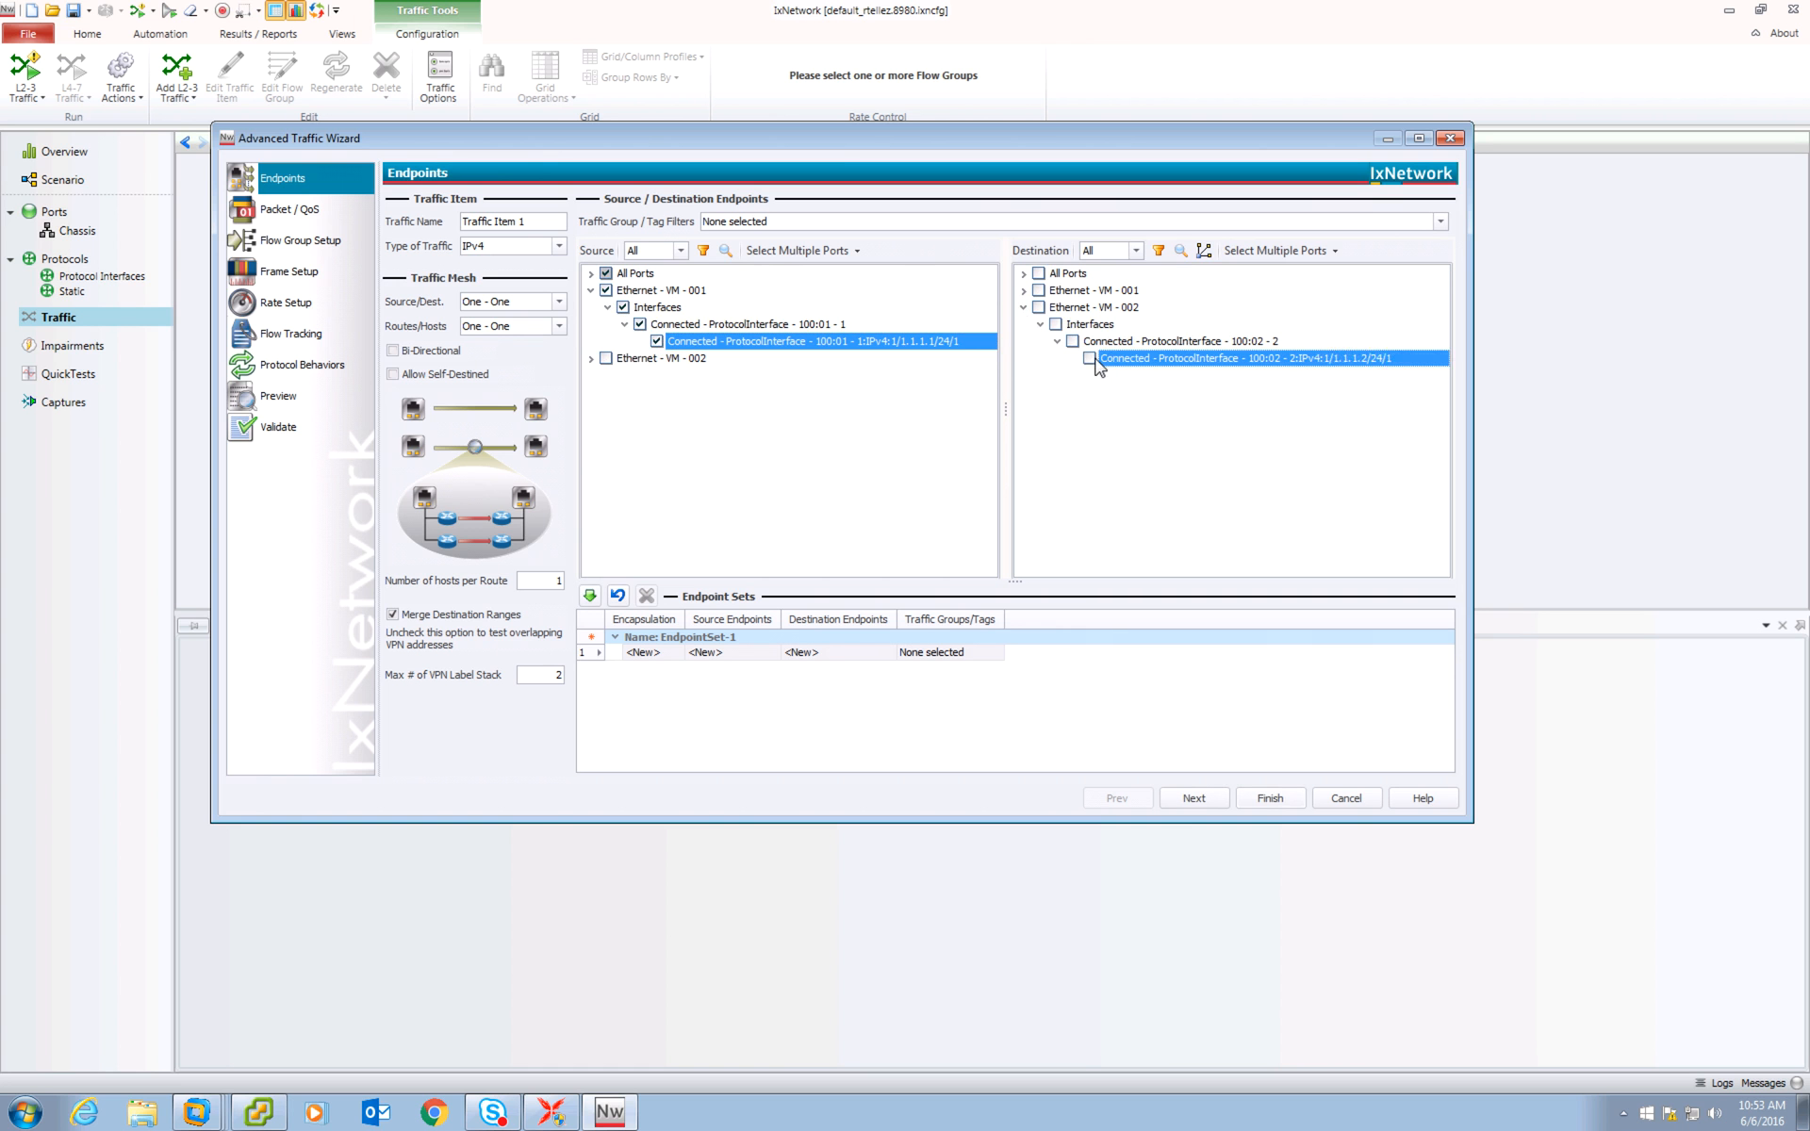
{"action": "left_click", "coordinate": [590, 596]}
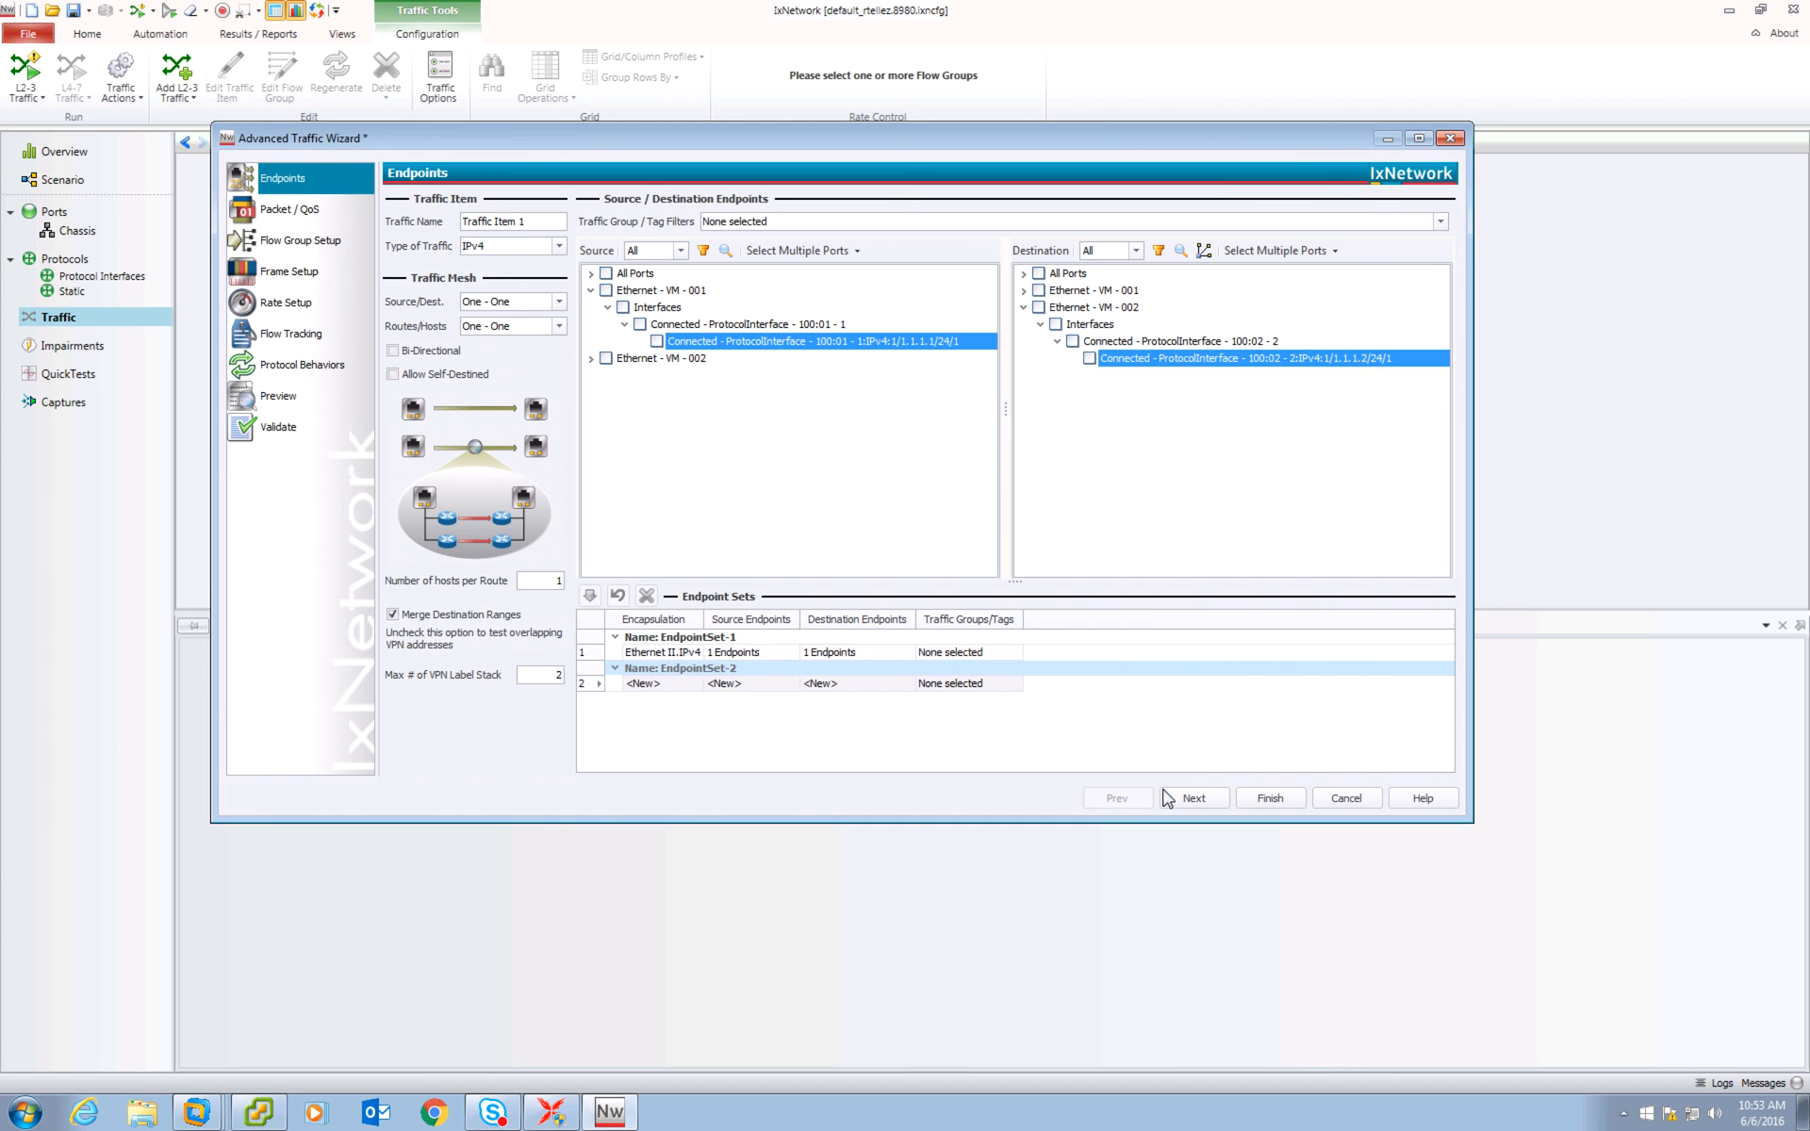
On the Packet / QoS page, search the protocol list and insert an RTP header into the frame.
{"action": "left_click", "coordinate": [1194, 797]}
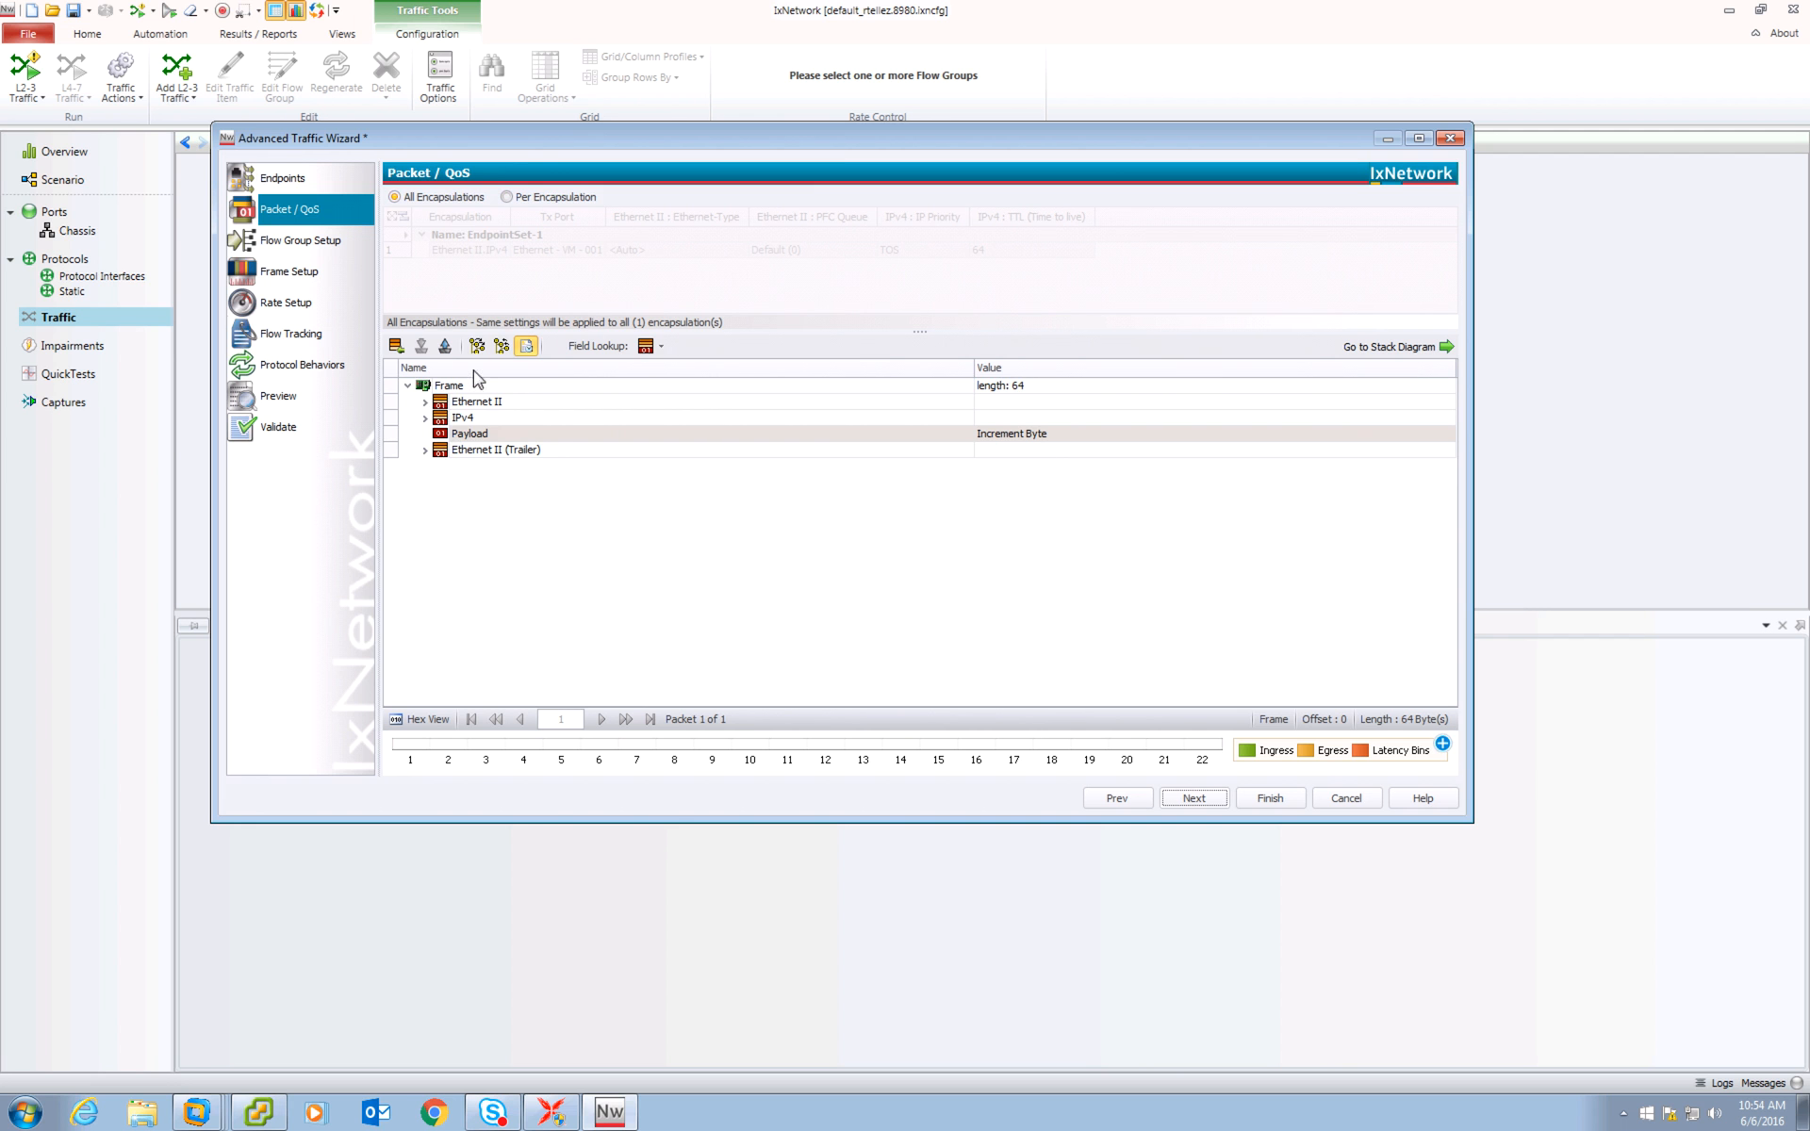
{"action": "left_click", "coordinate": [396, 345]}
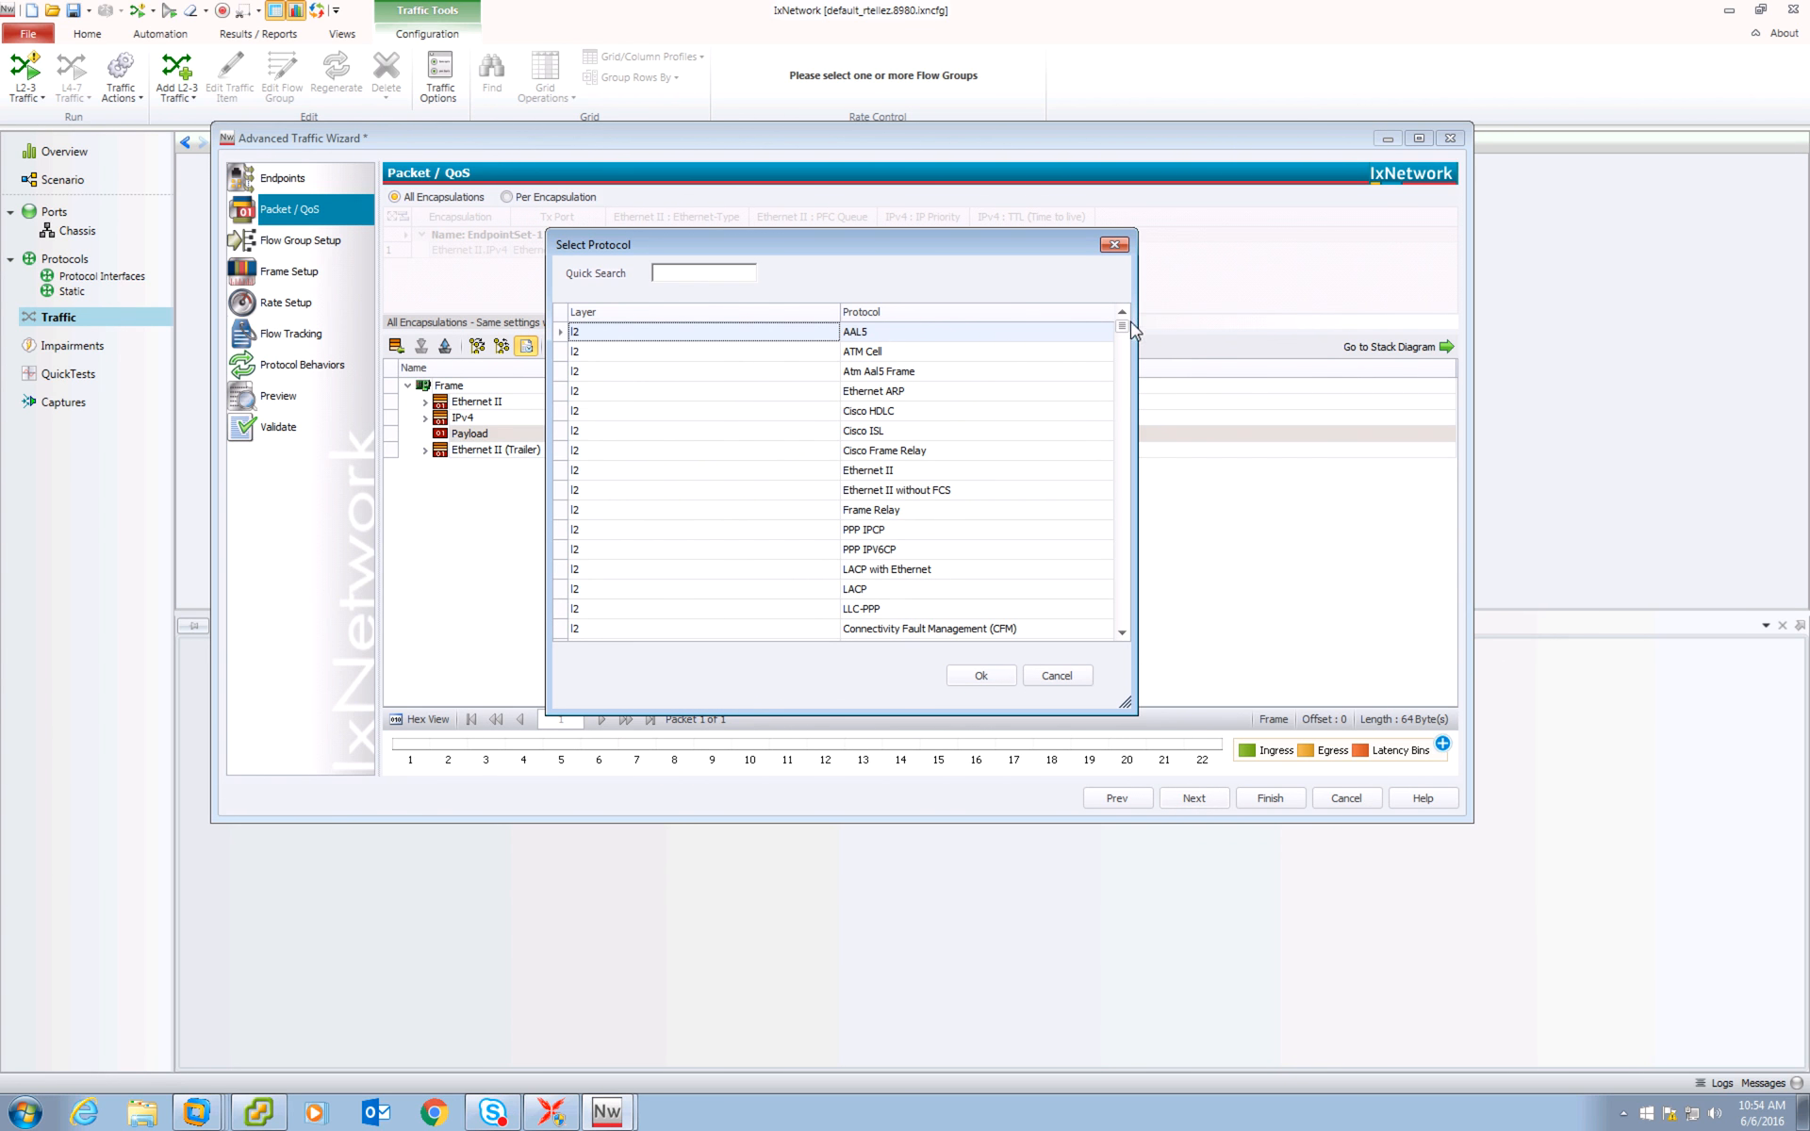
{"action": "left_click_drag", "start_coordinate": [1135, 330], "coordinate": [980, 471]}
{"action": "left_click", "coordinate": [676, 272]}
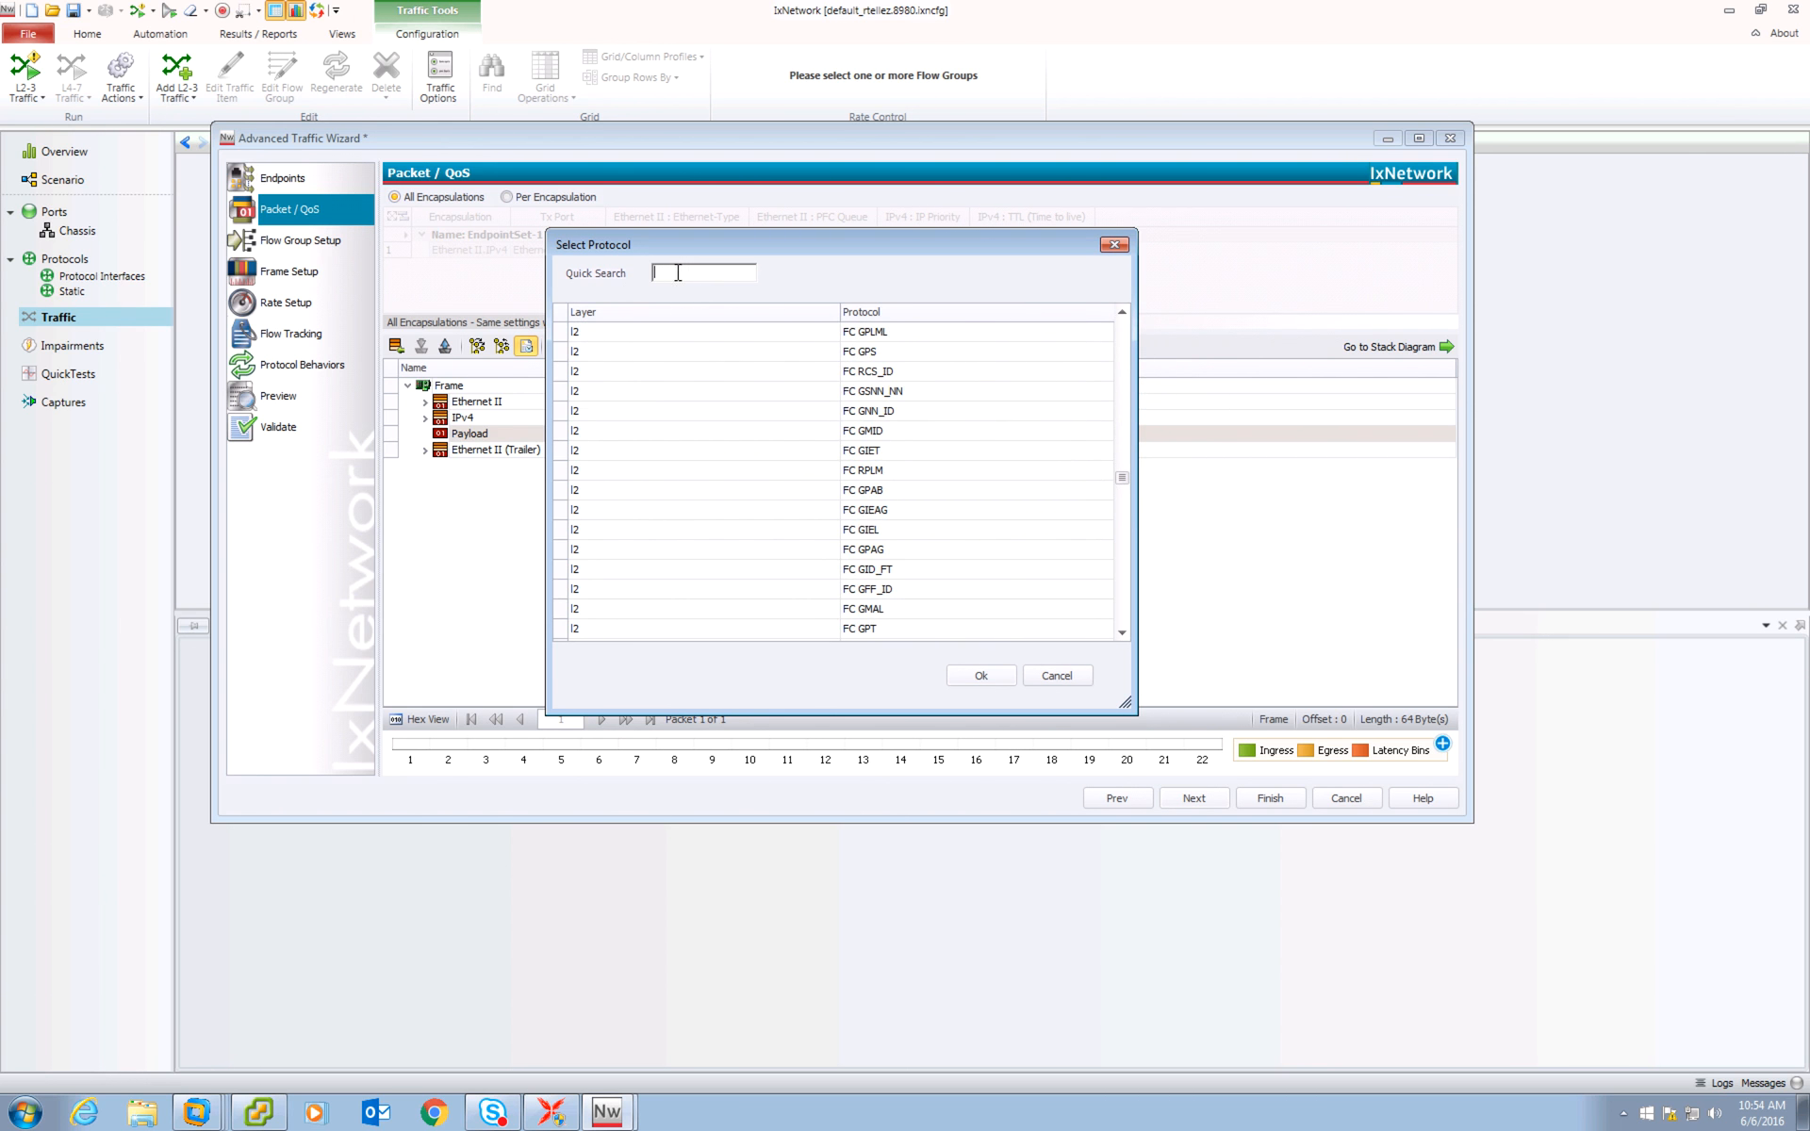
{"action": "type", "text": "udp"}
{"action": "key", "text": "BackSpace"}
{"action": "key", "text": "BackSpace"}
{"action": "key", "text": "BackSpace"}
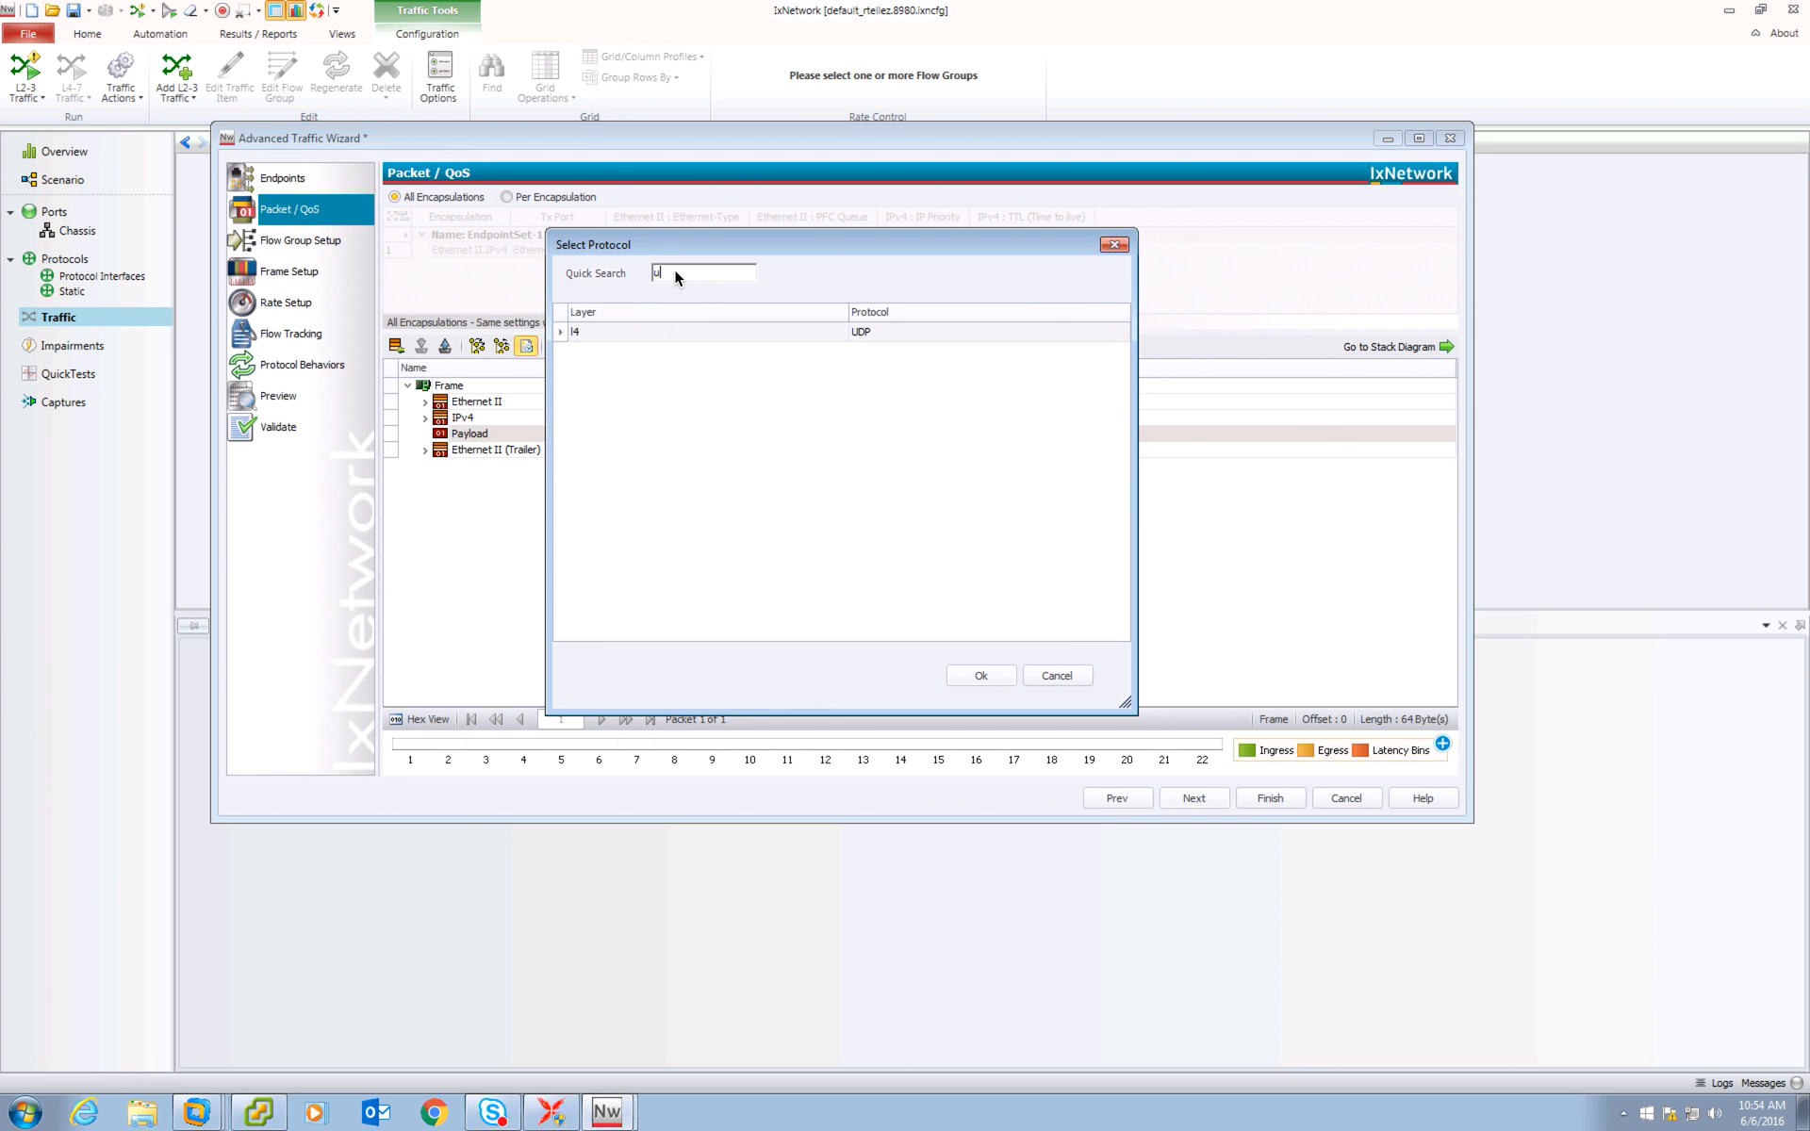
{"action": "type", "text": "tcp"}
{"action": "key", "text": "BackSpace"}
{"action": "key", "text": "BackSpace"}
{"action": "key", "text": "BackSpace"}
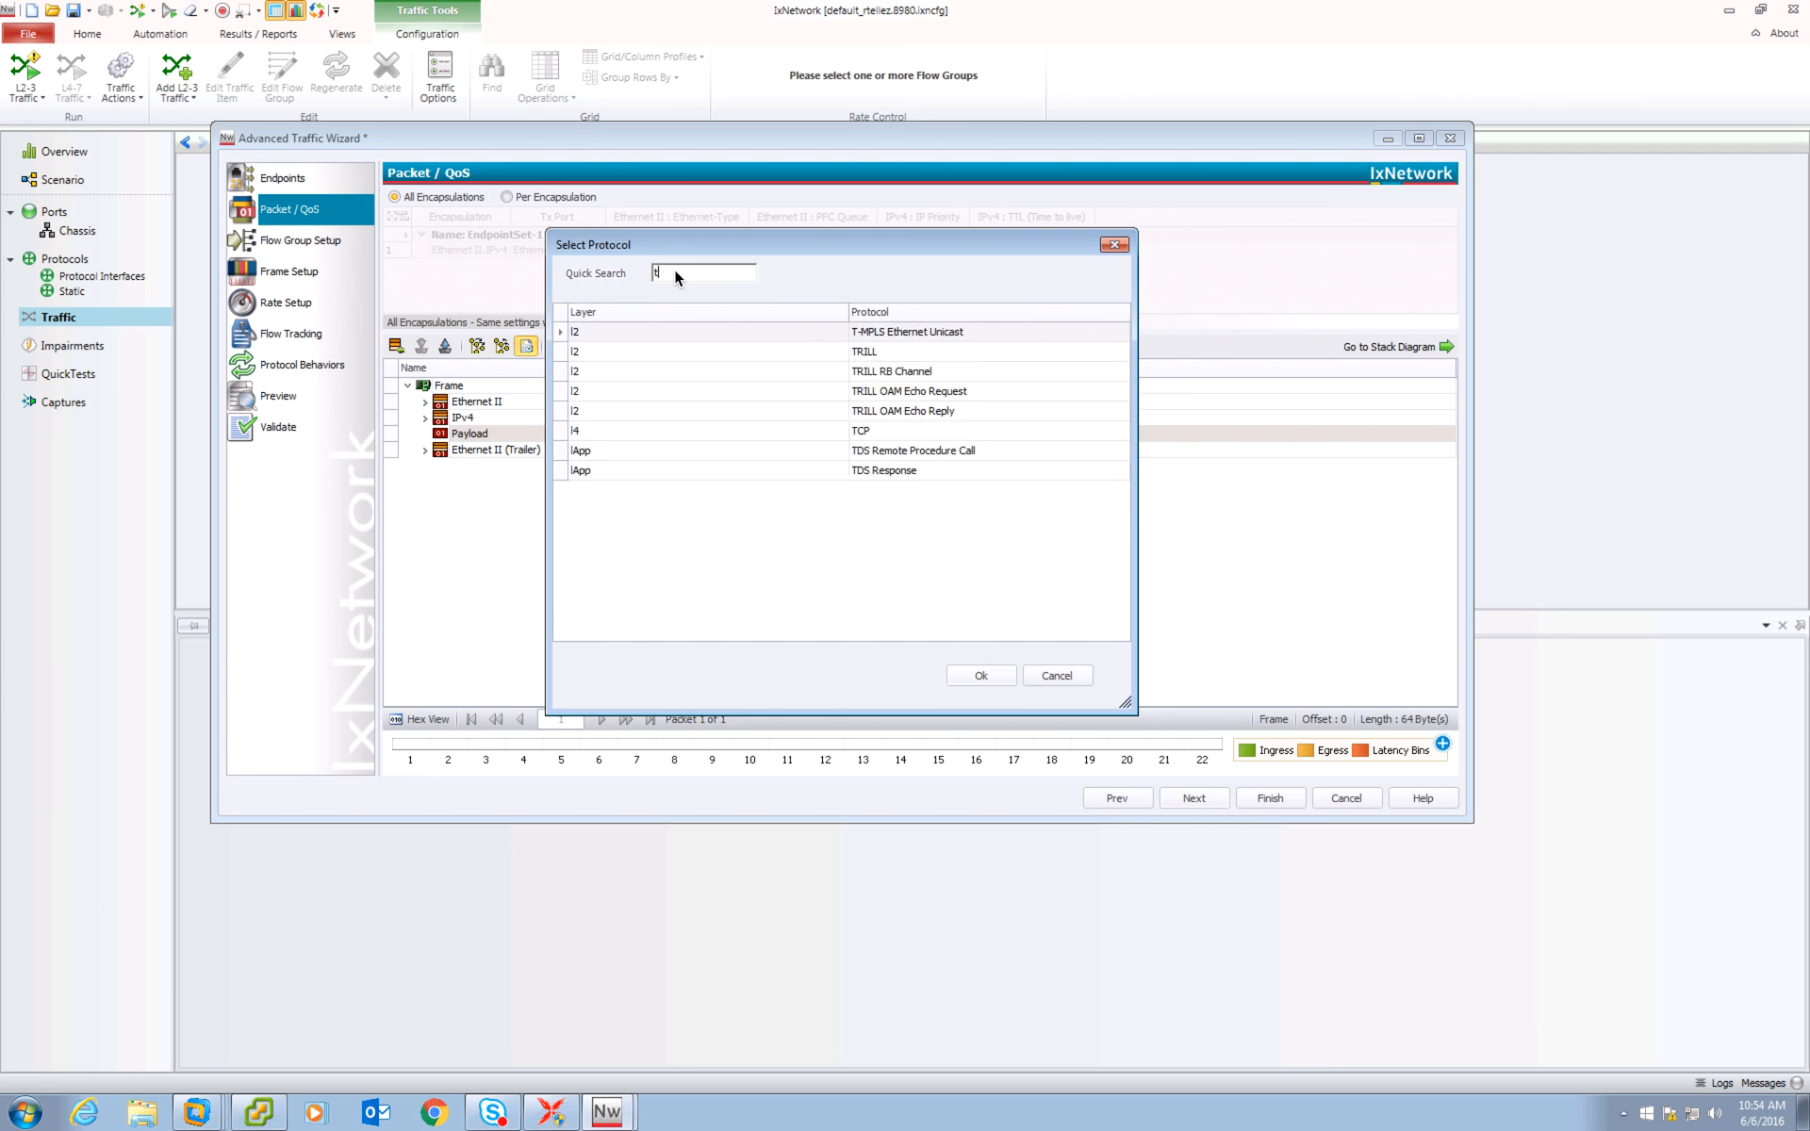
{"action": "type", "text": "rtp"}
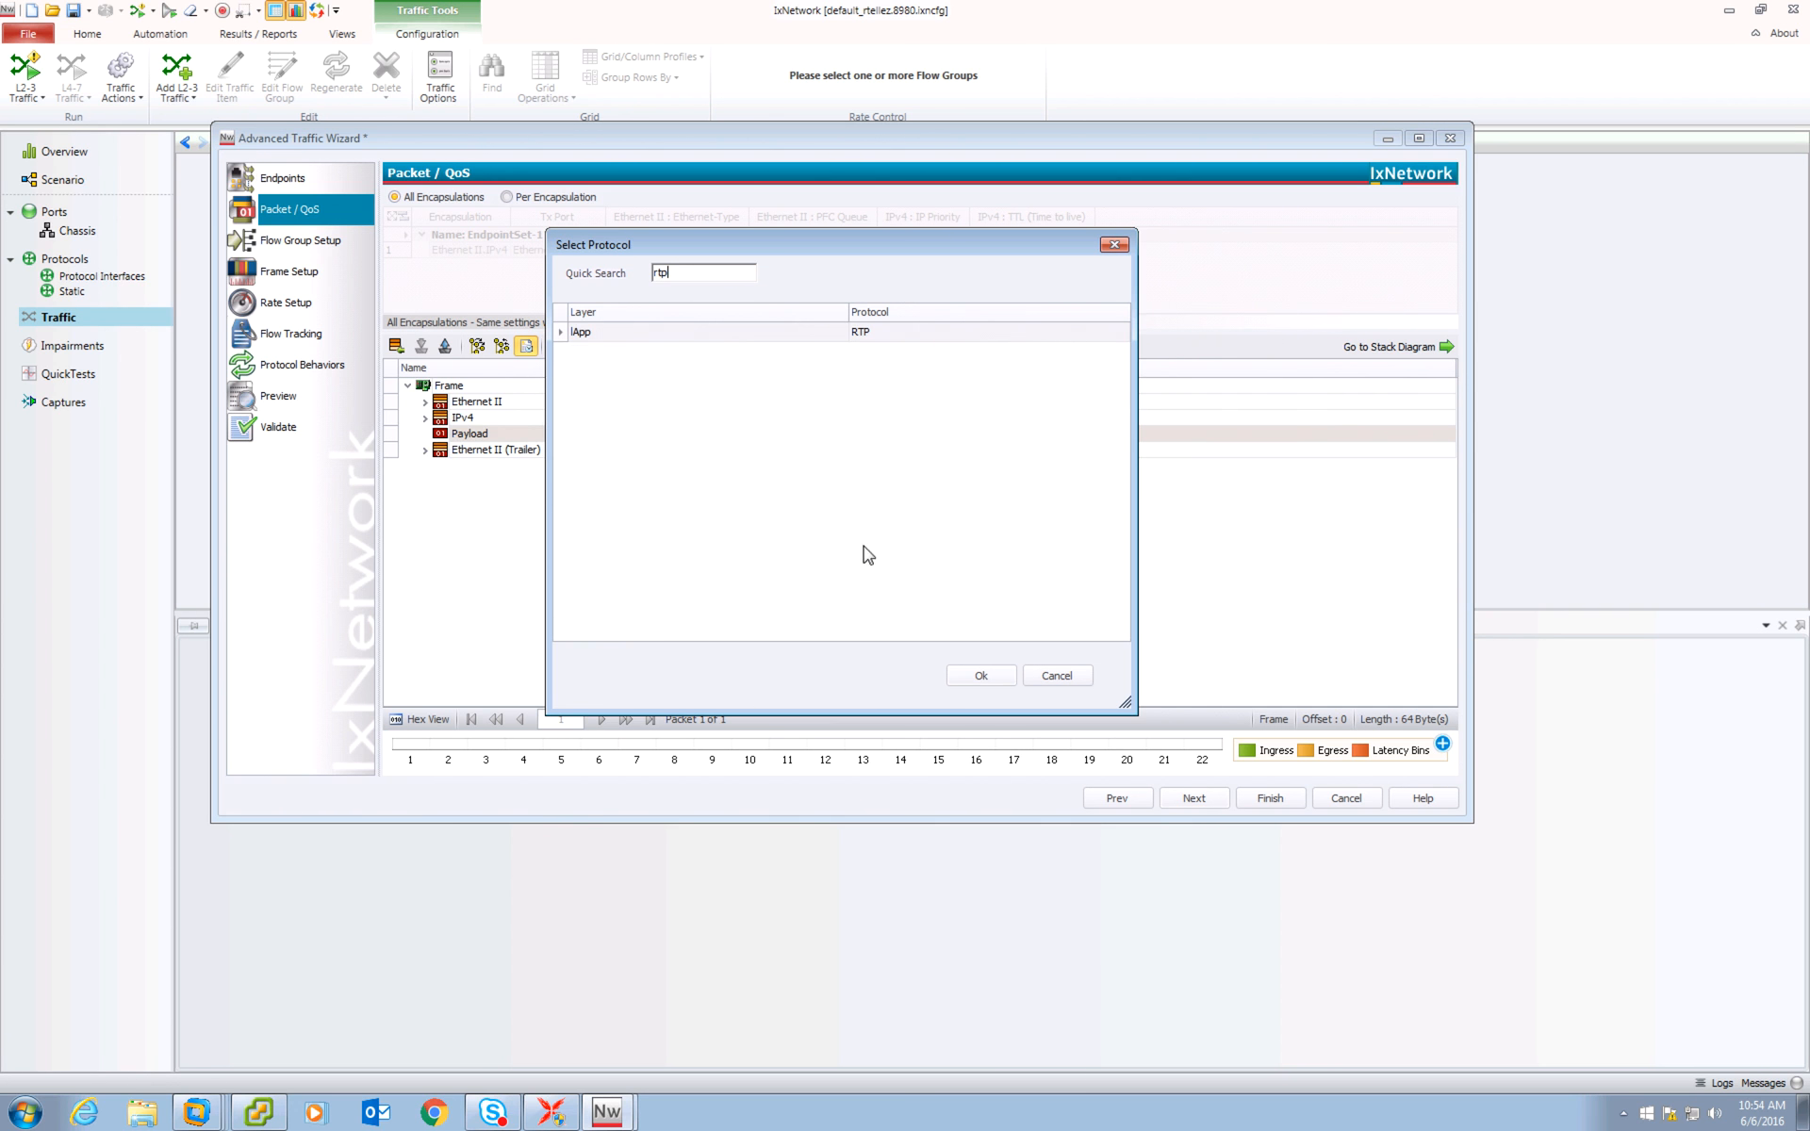
{"action": "left_click", "coordinate": [972, 671]}
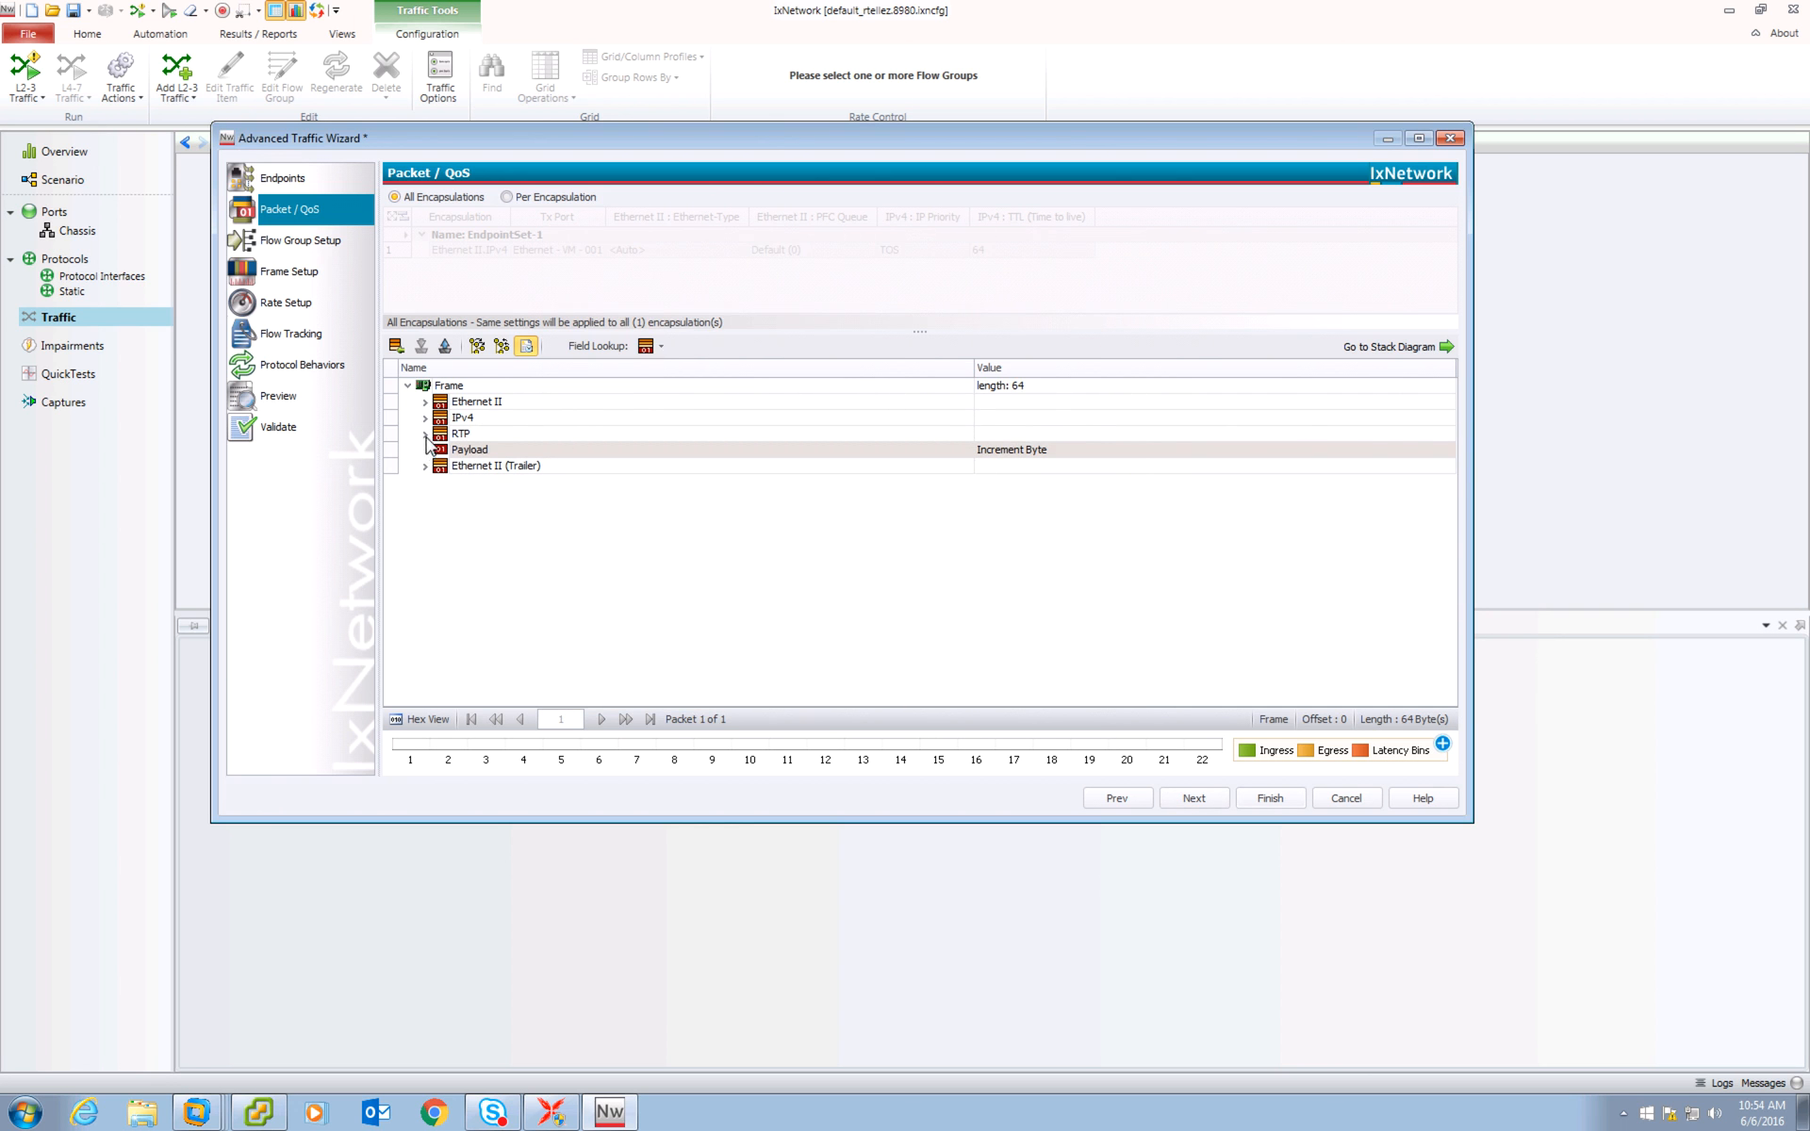
Switch to per-encapsulation editing and expand the IPv4 header down to the IP Priority TOS fields.
{"action": "left_click", "coordinate": [426, 434]}
{"action": "left_click", "coordinate": [426, 419]}
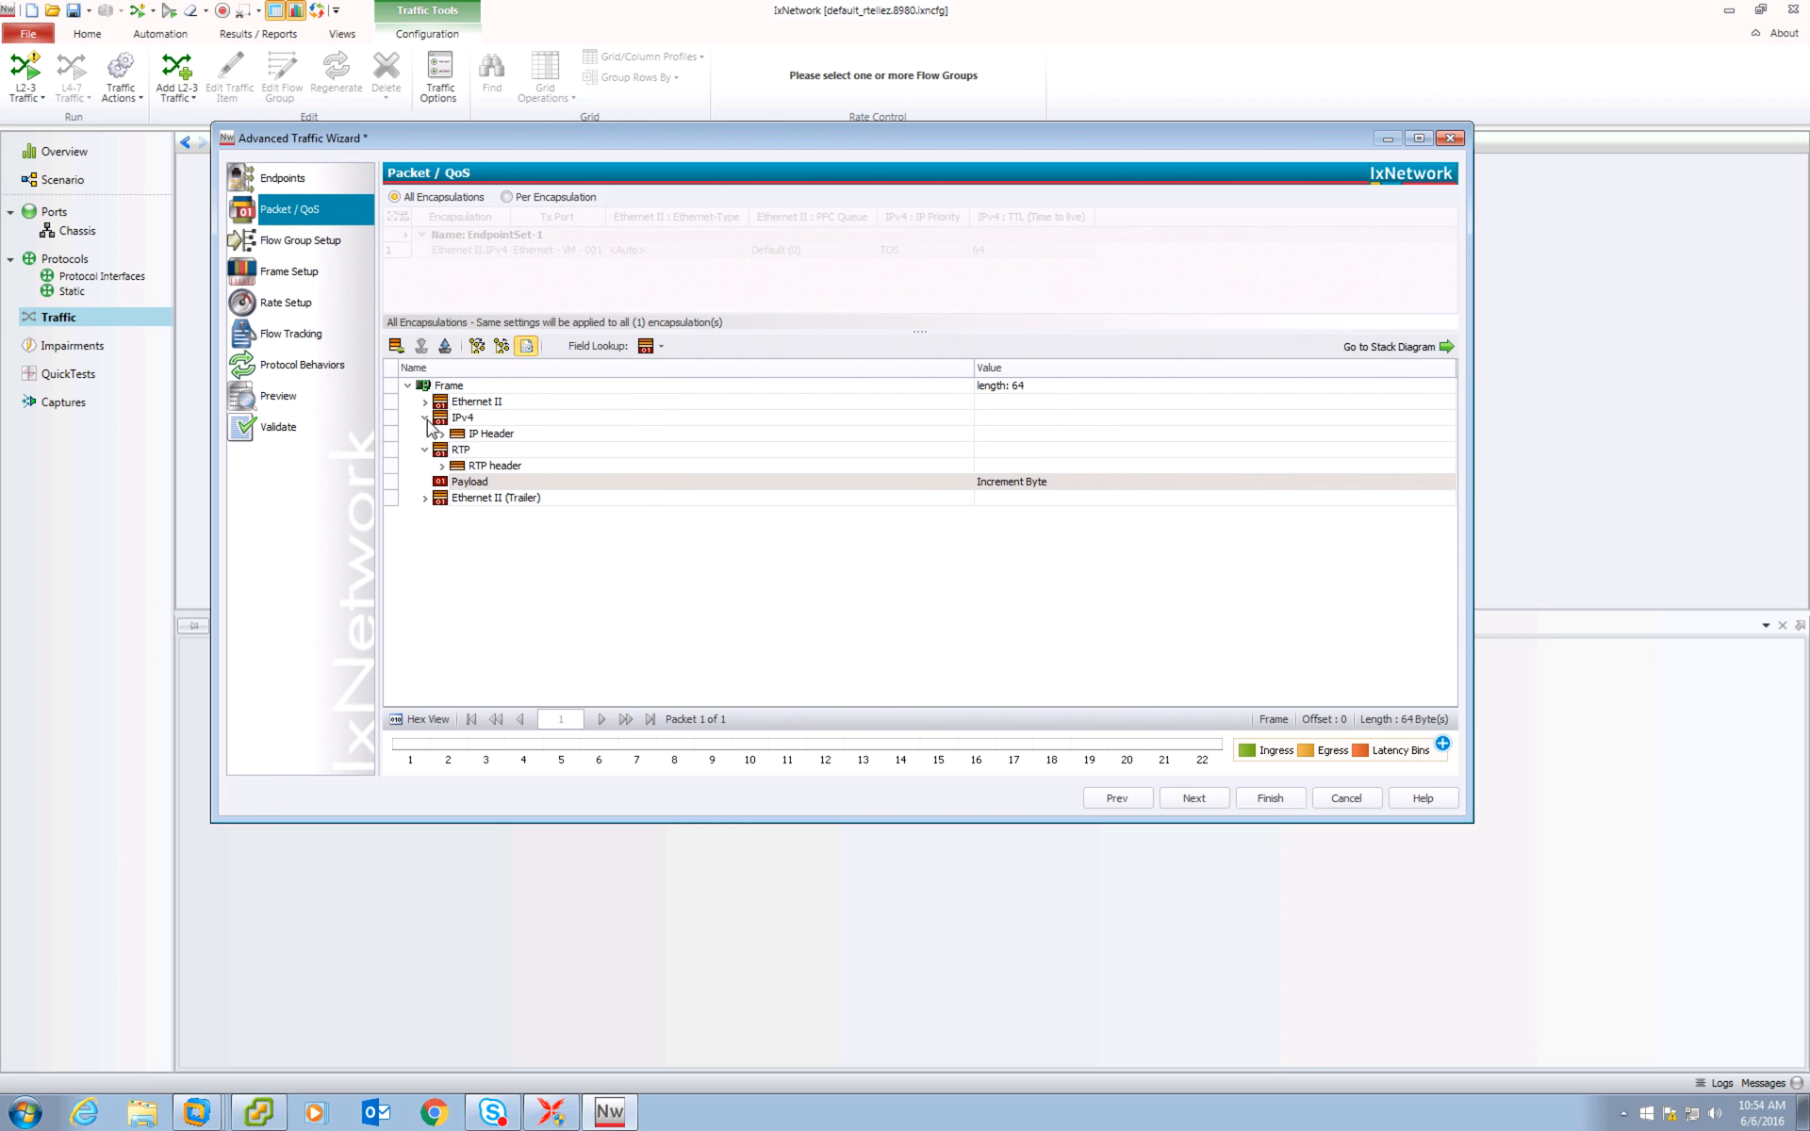
{"action": "left_click", "coordinate": [476, 467]}
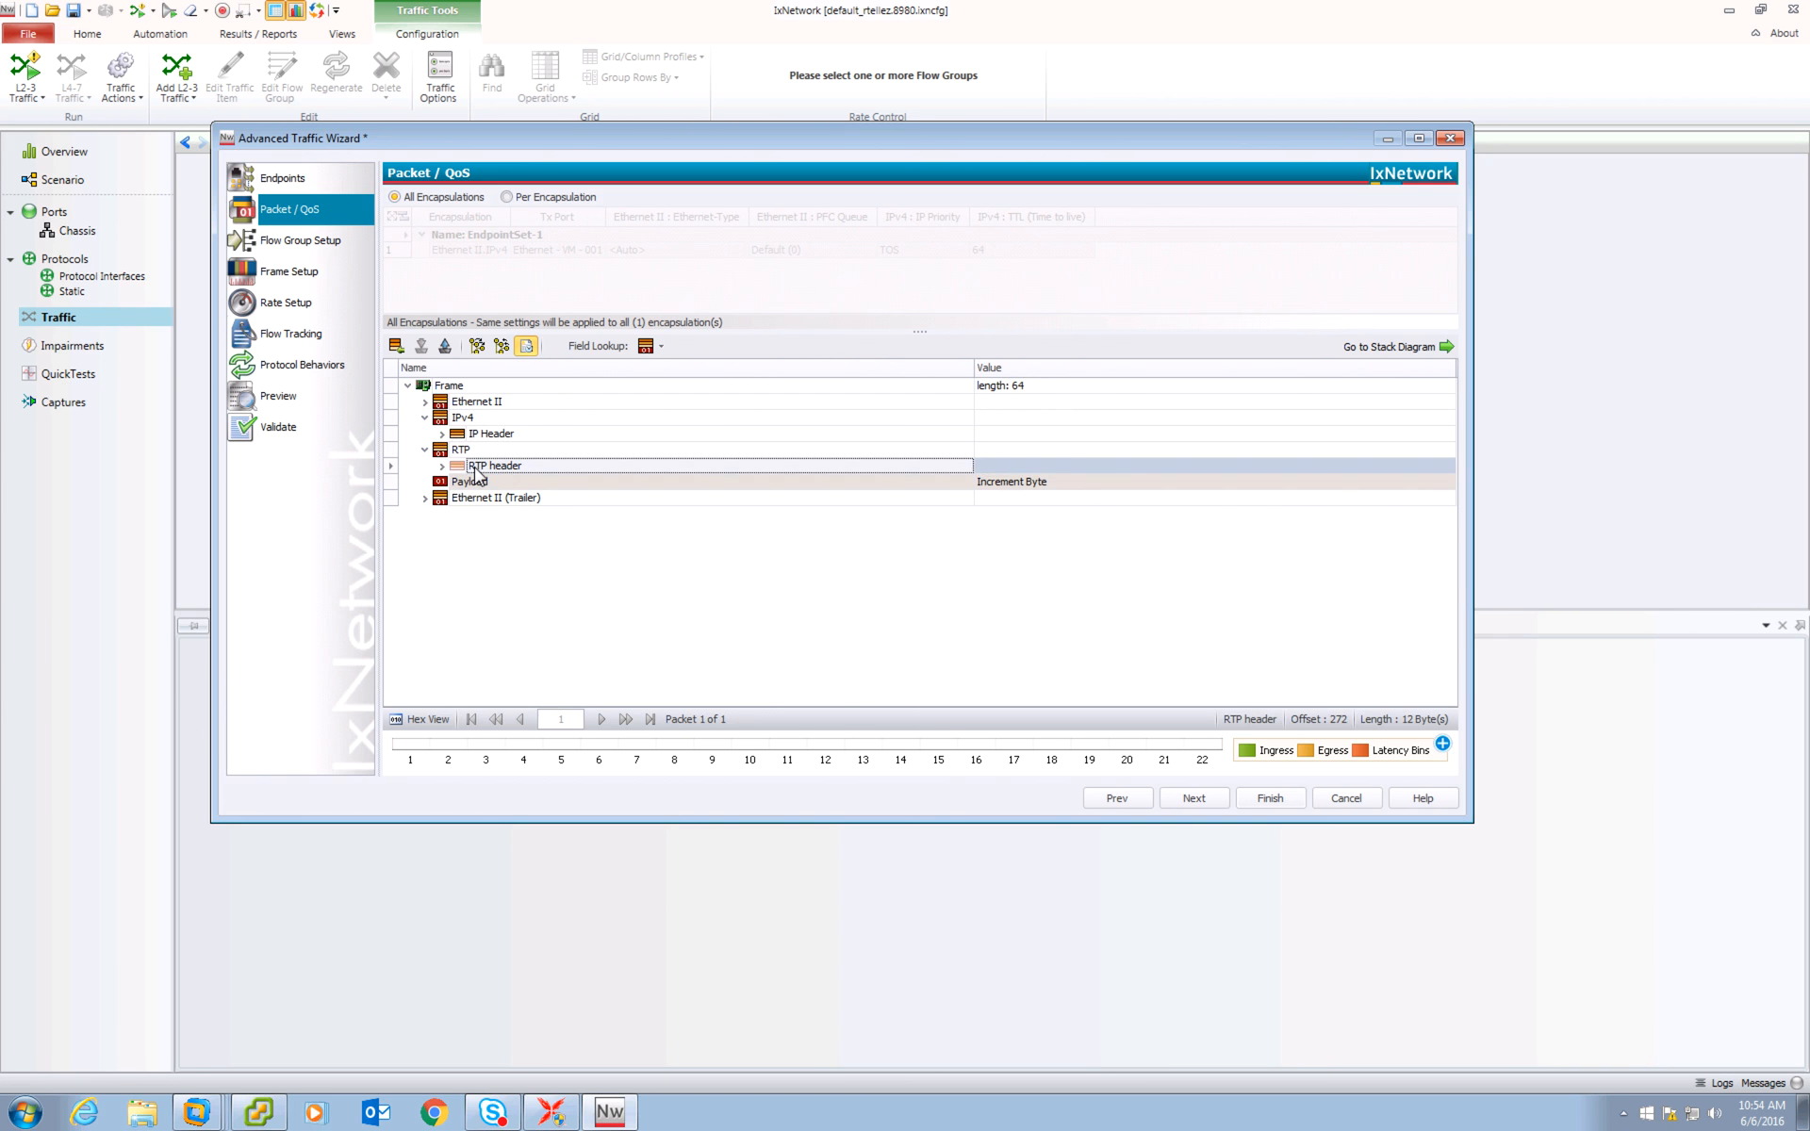
{"action": "left_click", "coordinate": [508, 197]}
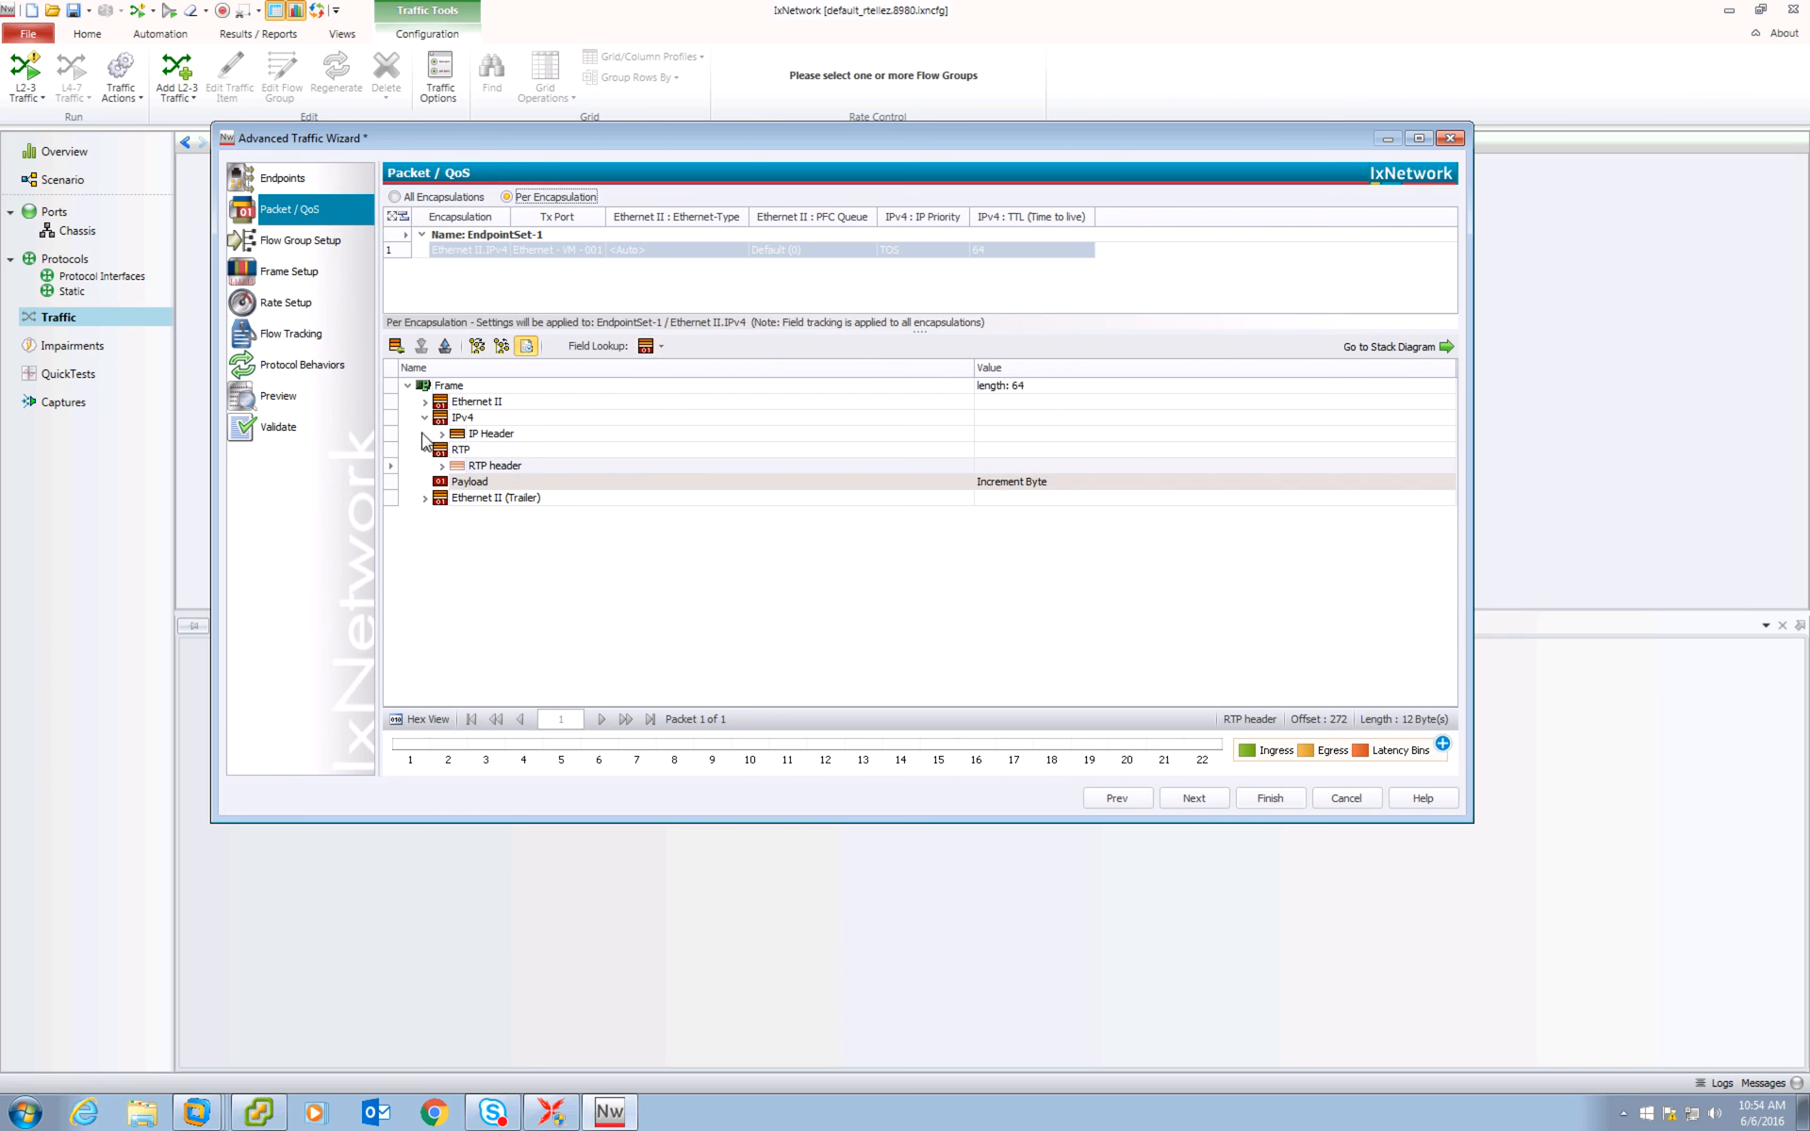
{"action": "left_click", "coordinate": [441, 433]}
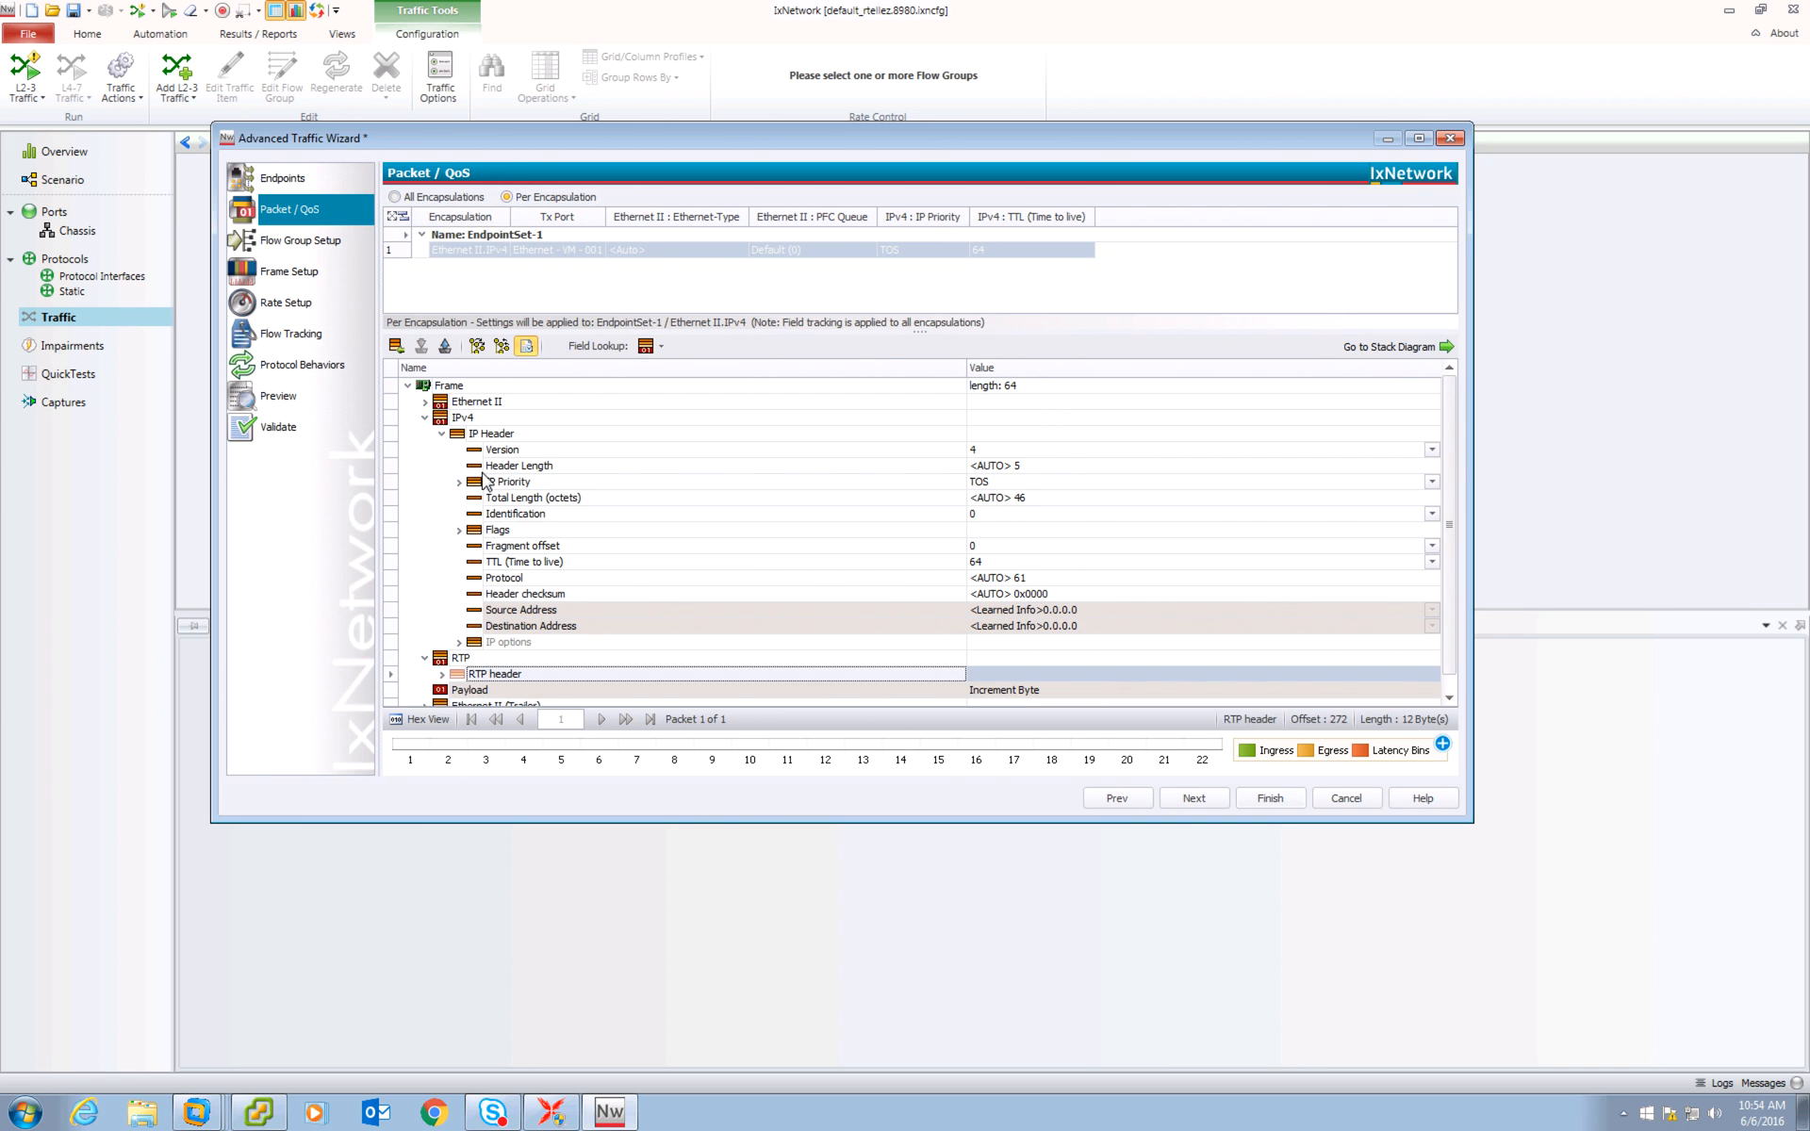
{"action": "left_click", "coordinate": [459, 481]}
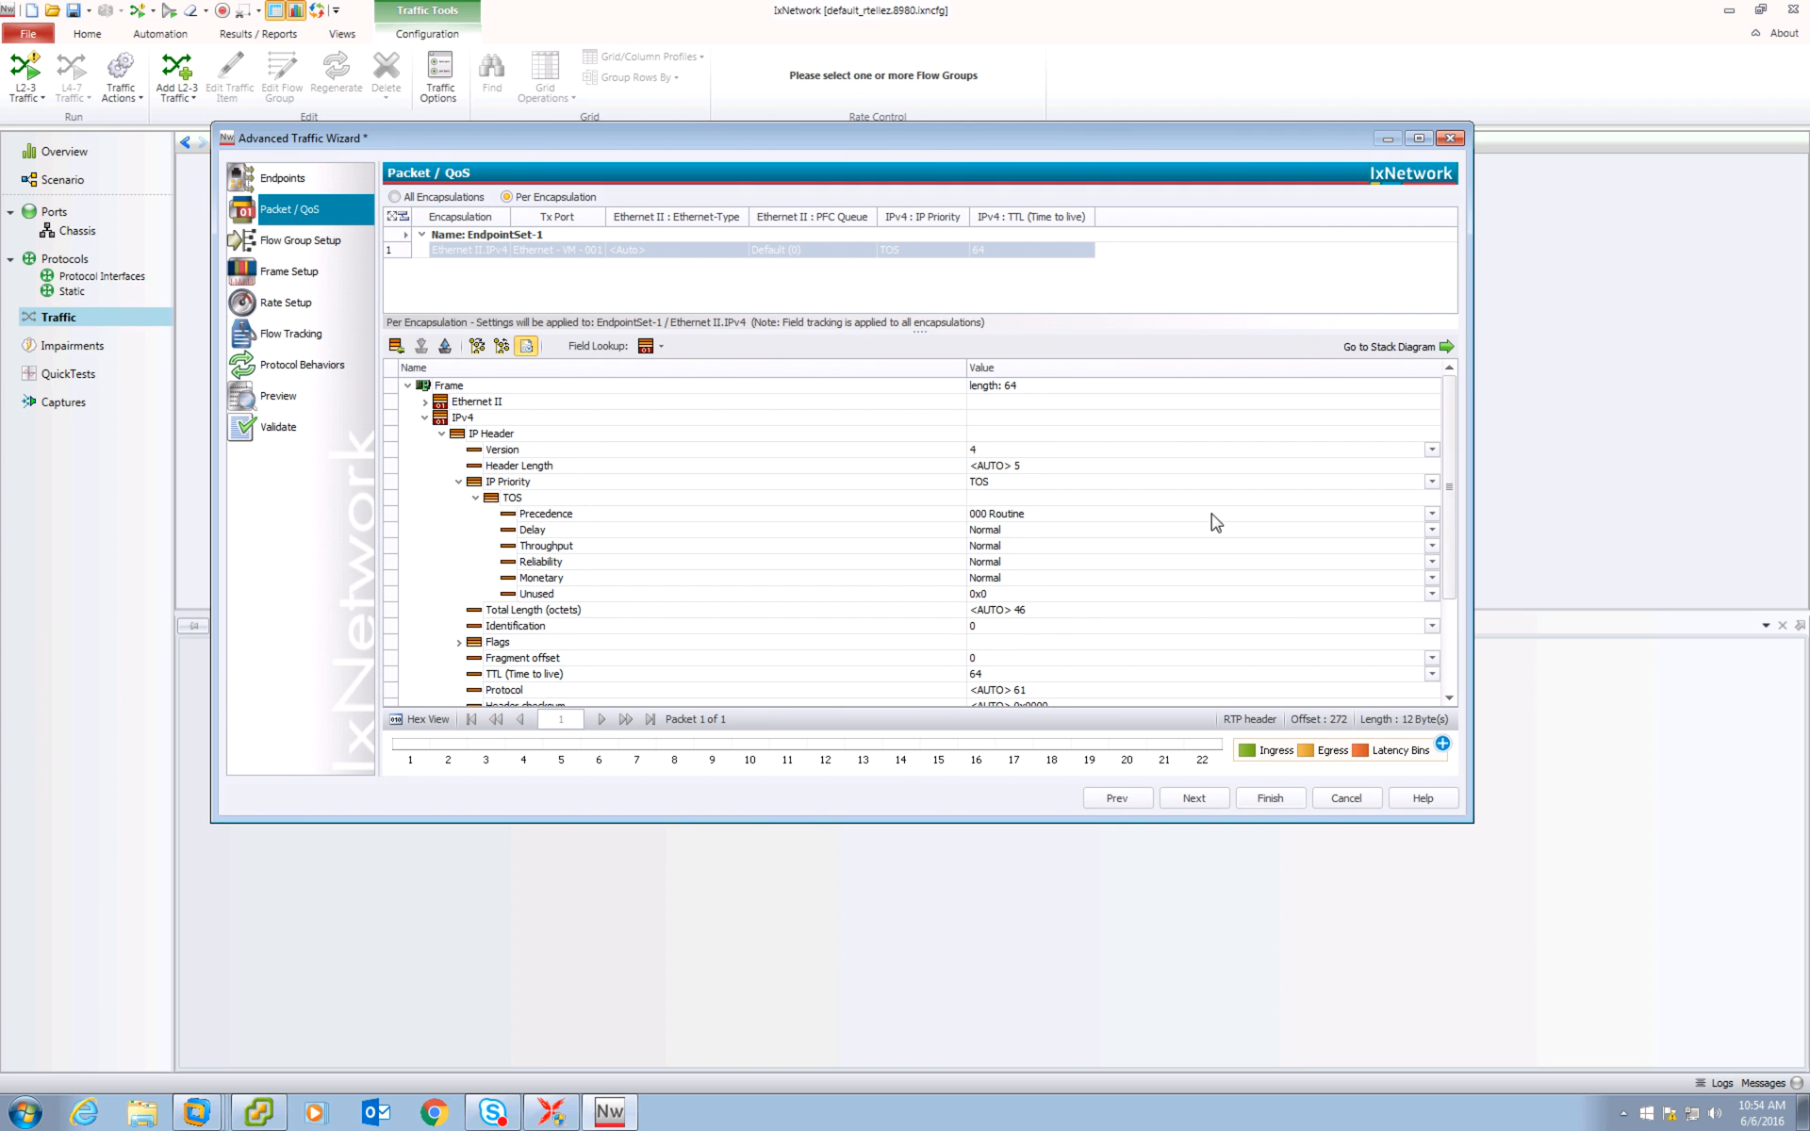
Set the TOS Precedence to a list of 000 Routine, 011 Flash, 000 Routine and 101 CRITIC/ECP.
{"action": "left_click", "coordinate": [1432, 514]}
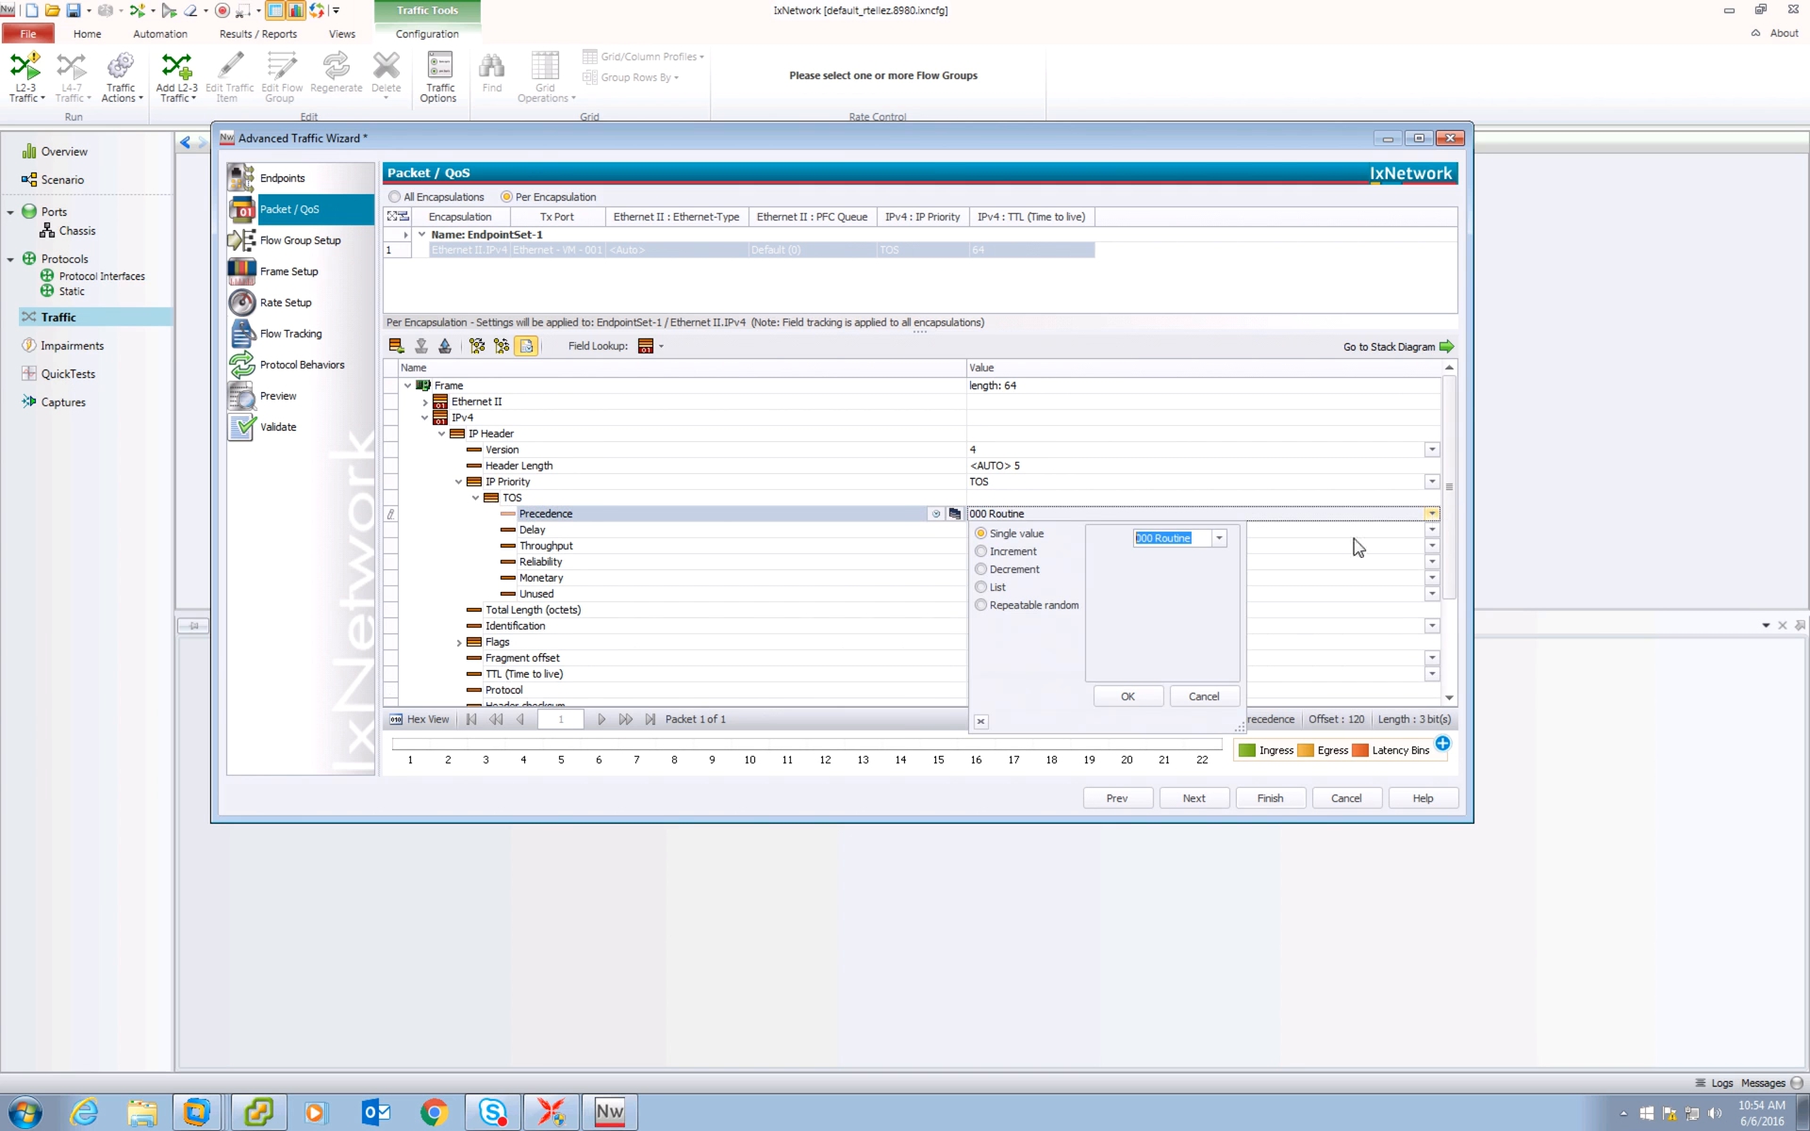
{"action": "left_click", "coordinate": [999, 589]}
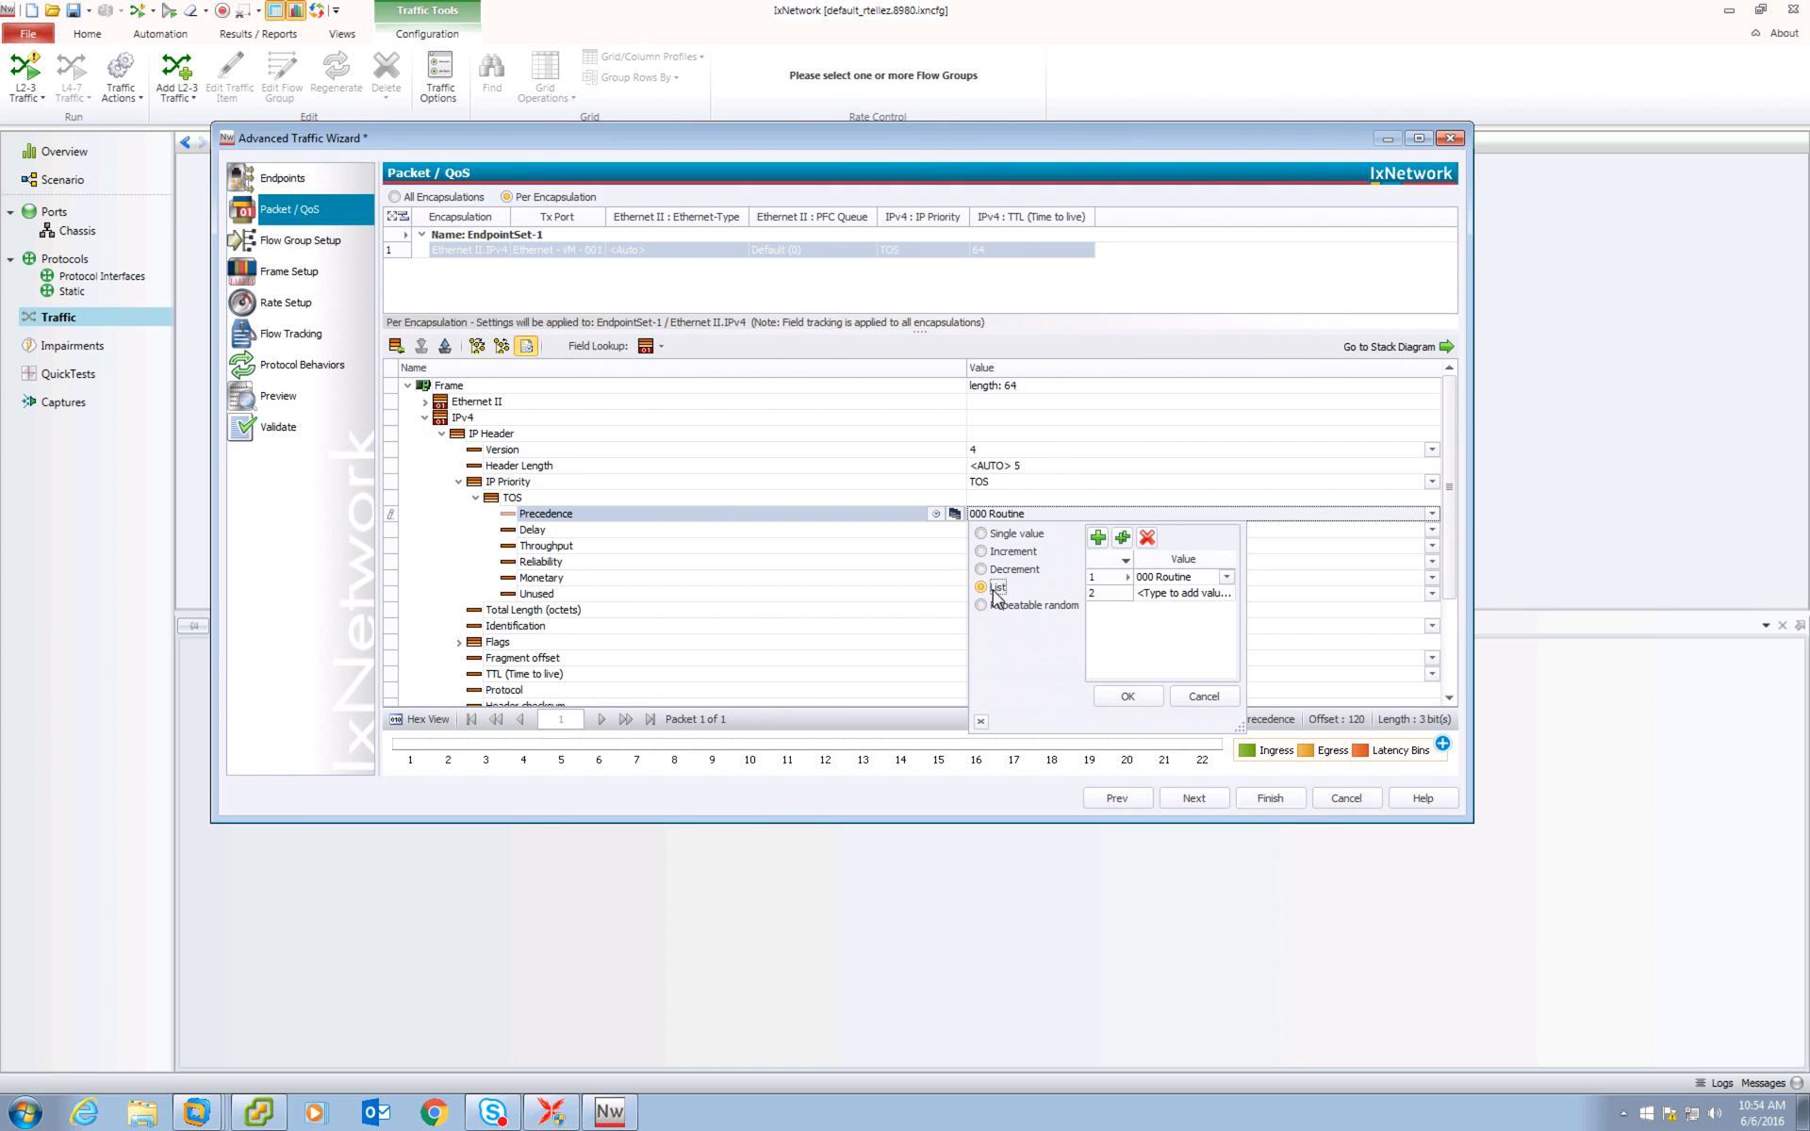
{"action": "left_click", "coordinate": [1227, 593]}
{"action": "left_click", "coordinate": [1226, 593]}
{"action": "left_click", "coordinate": [1164, 650]}
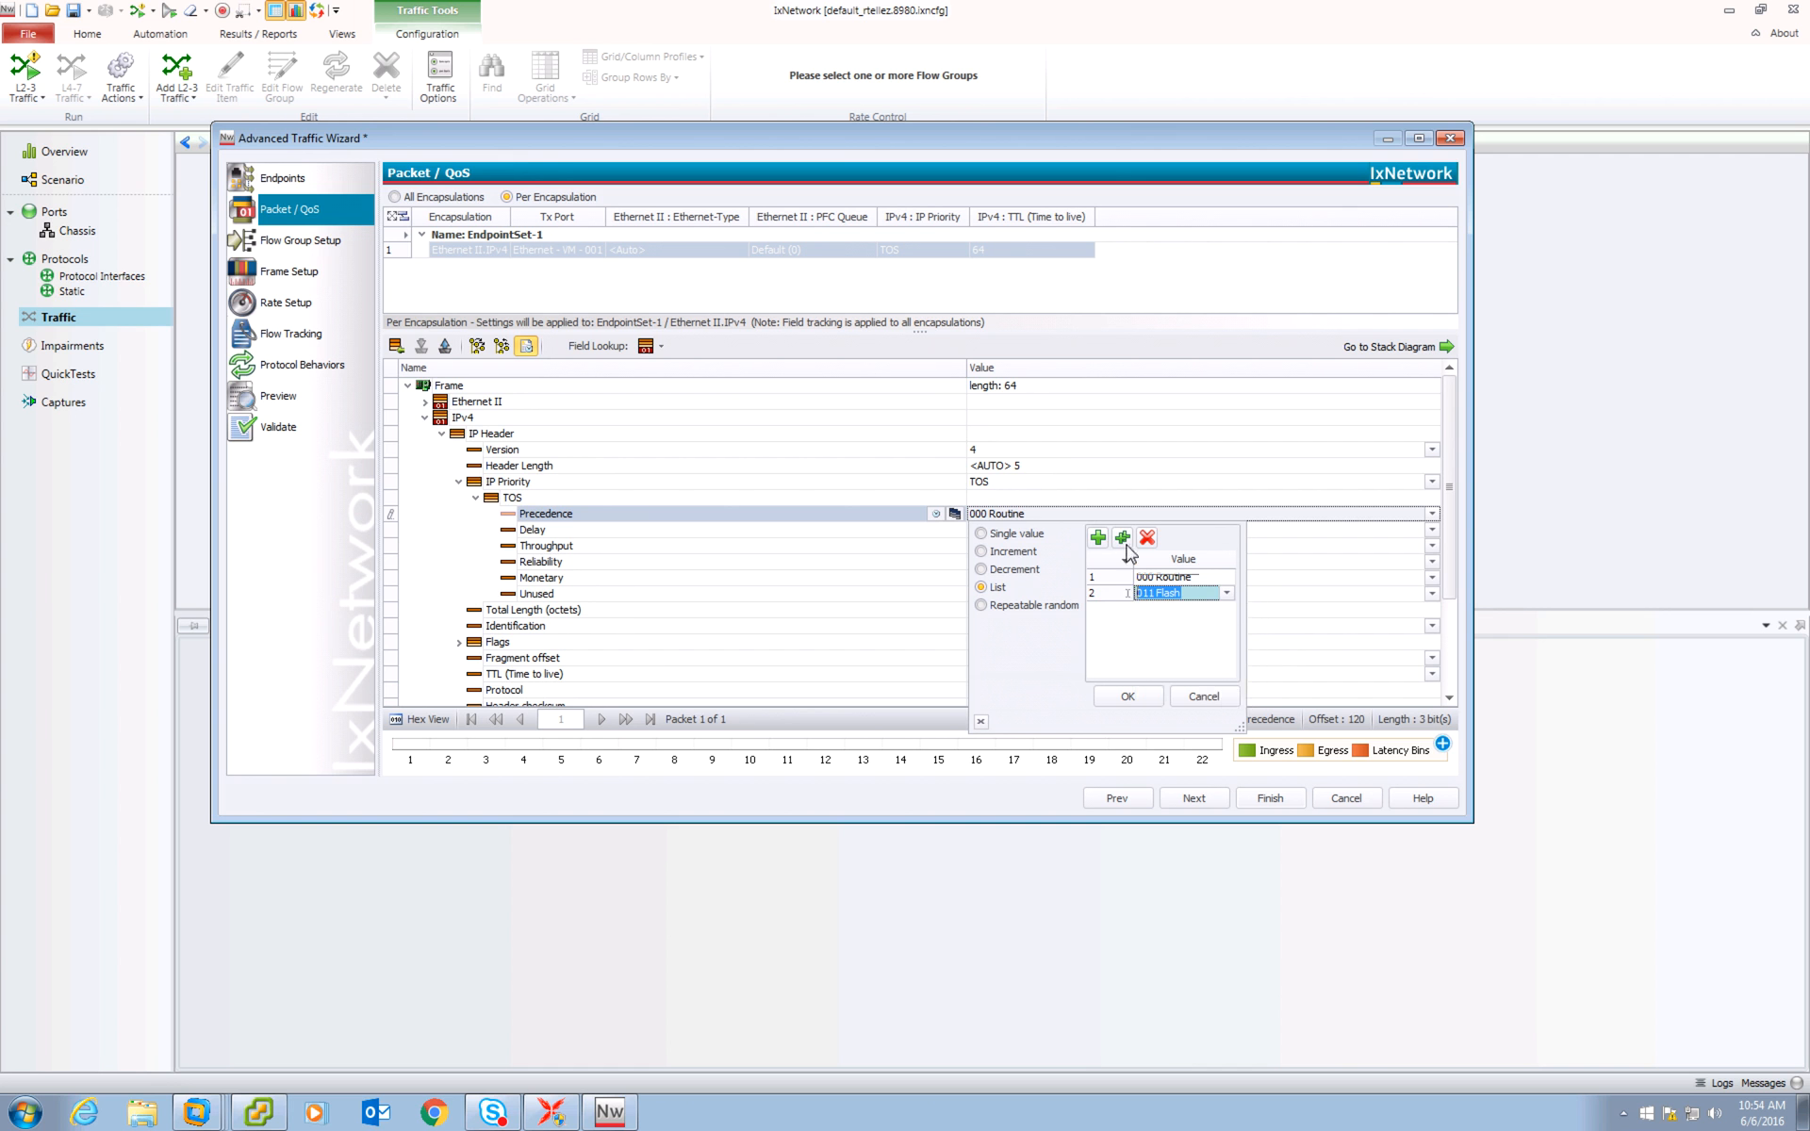
{"action": "left_click", "coordinate": [1098, 536]}
{"action": "left_click", "coordinate": [1227, 625]}
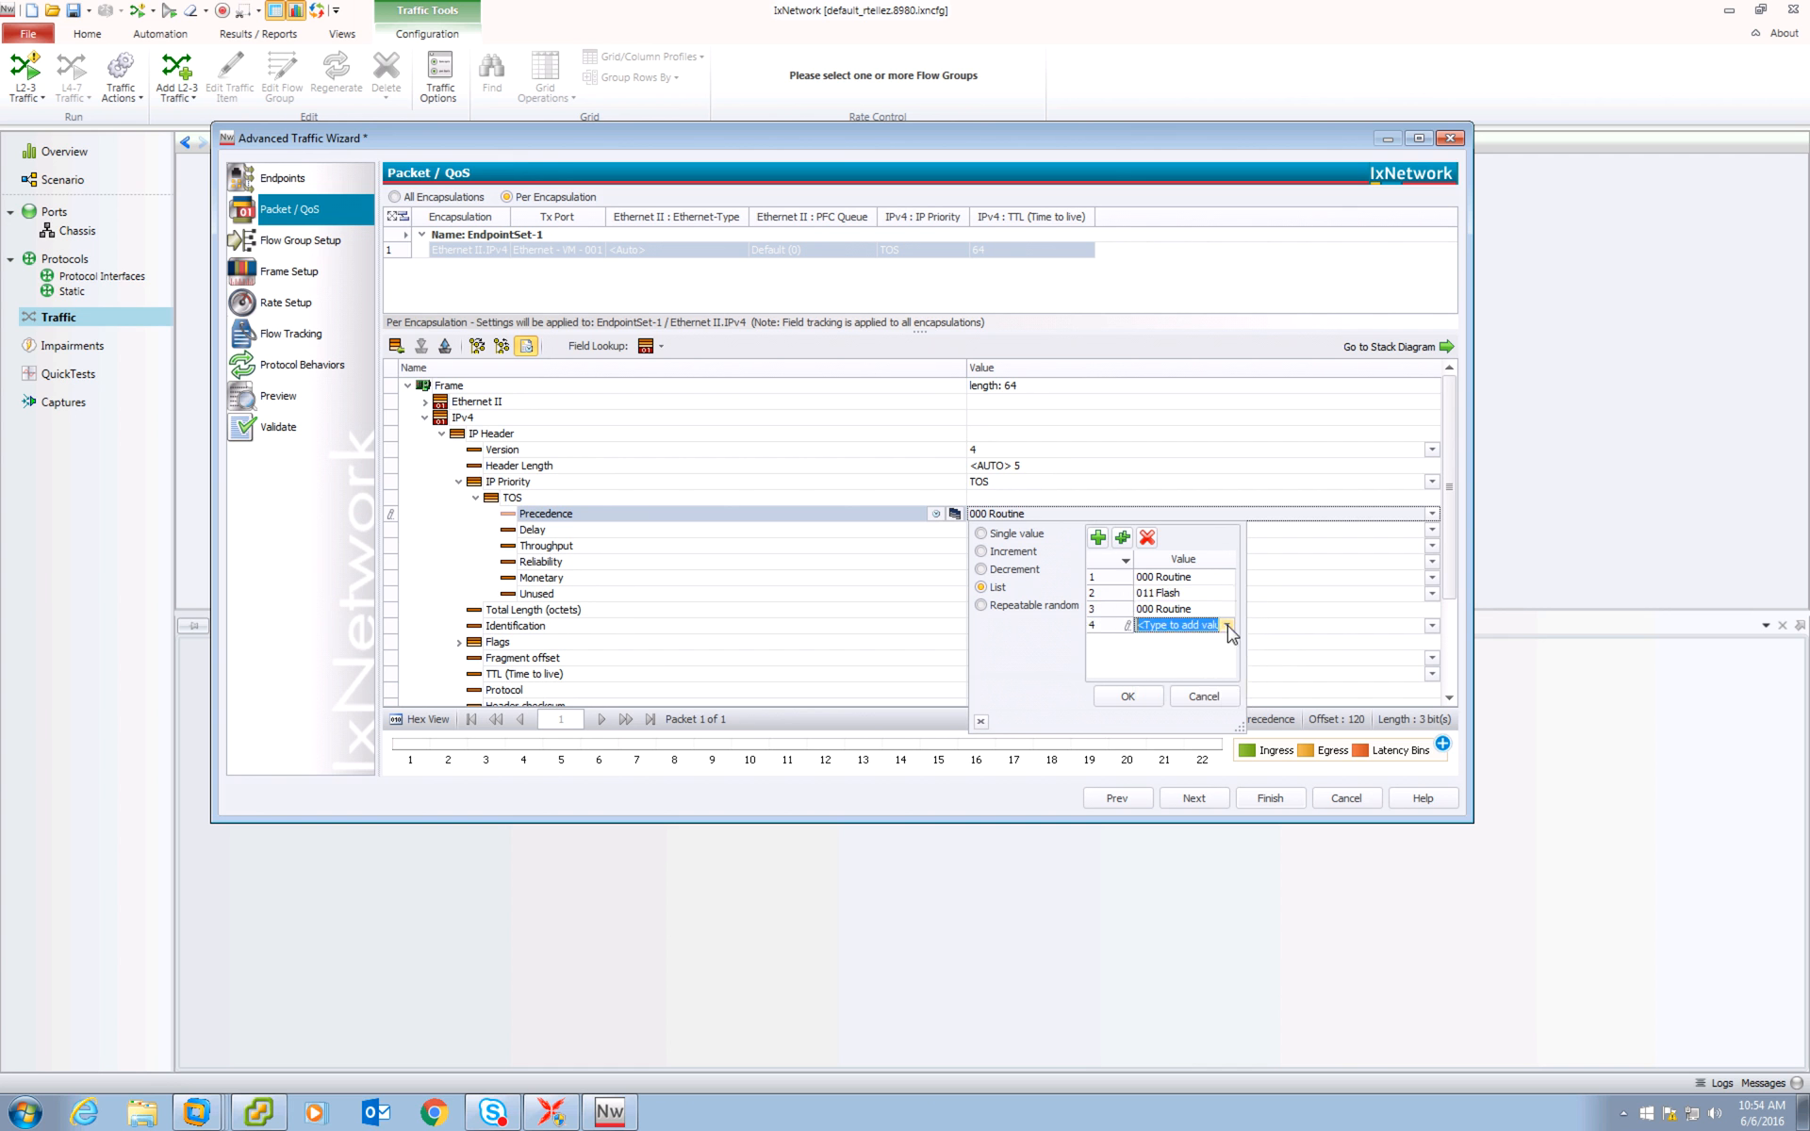
{"action": "left_click", "coordinate": [1227, 625]}
{"action": "left_click", "coordinate": [1174, 711]}
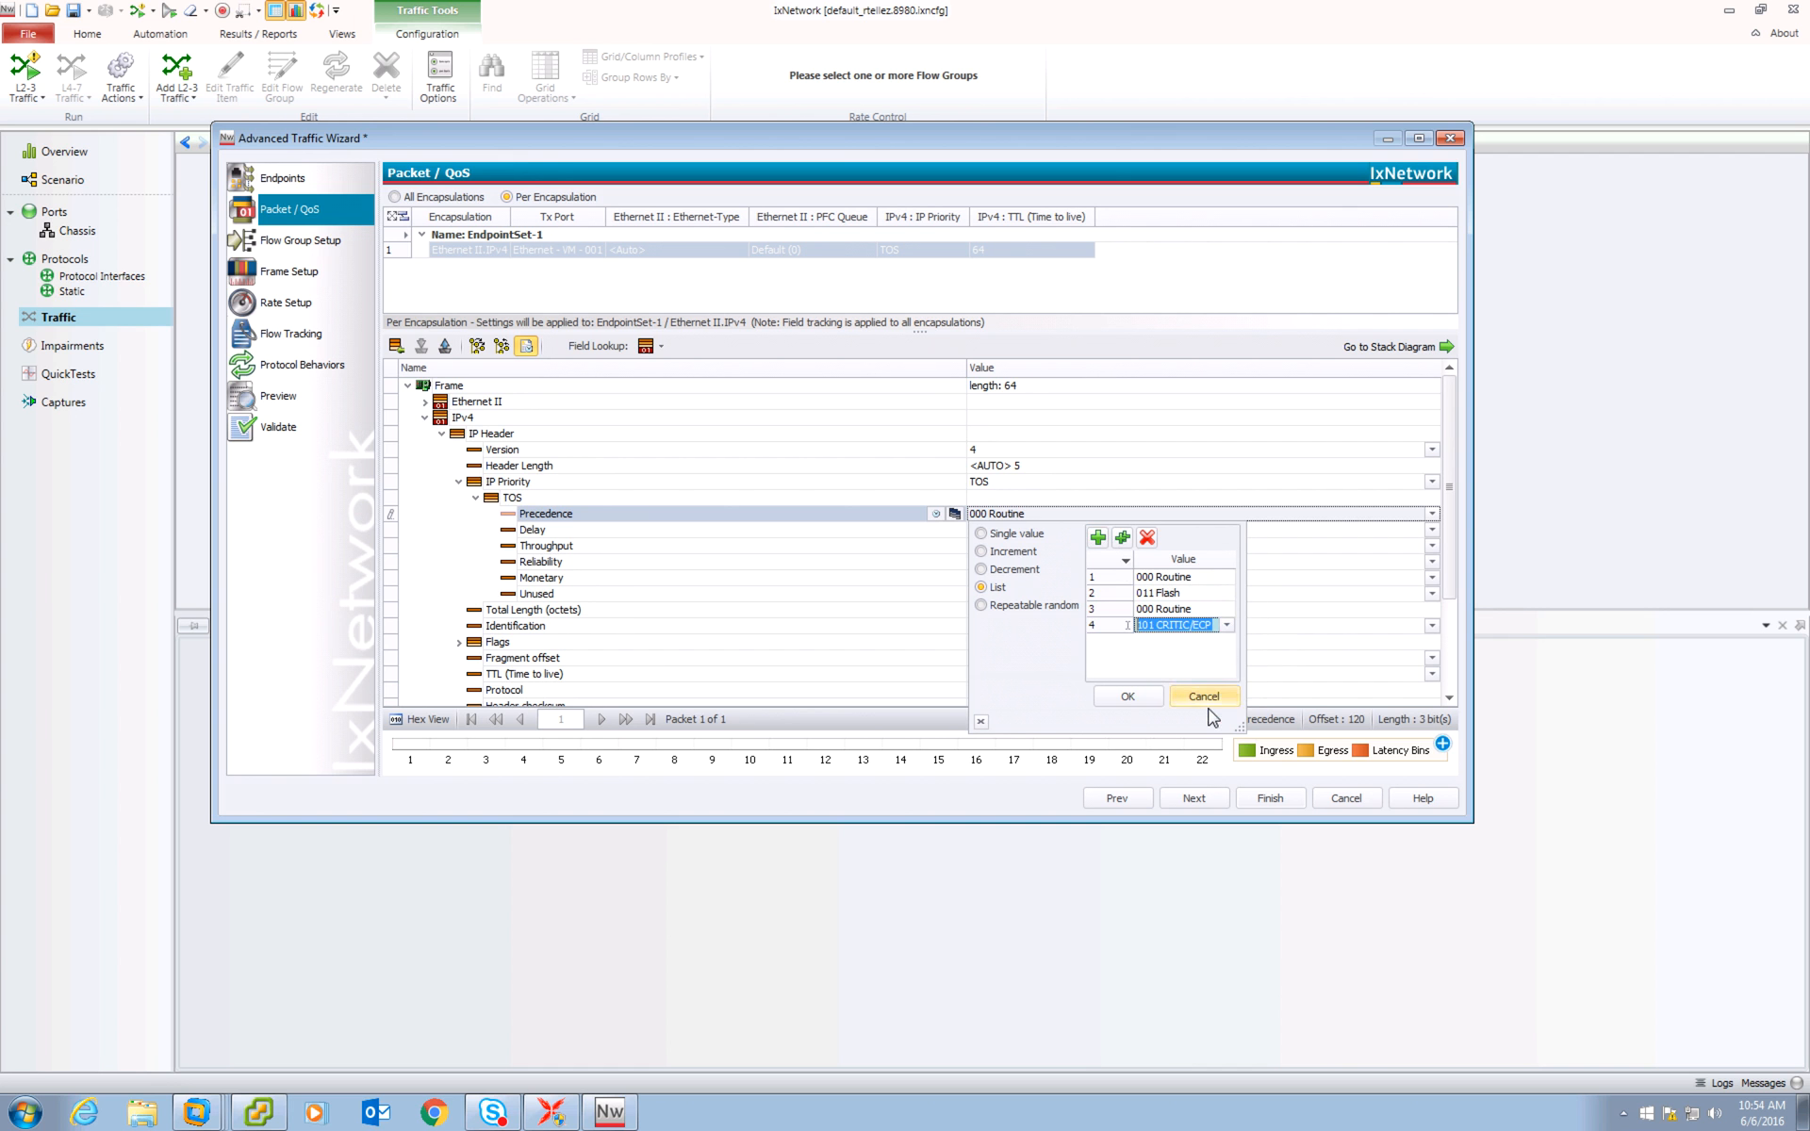
{"action": "left_click", "coordinate": [1129, 697]}
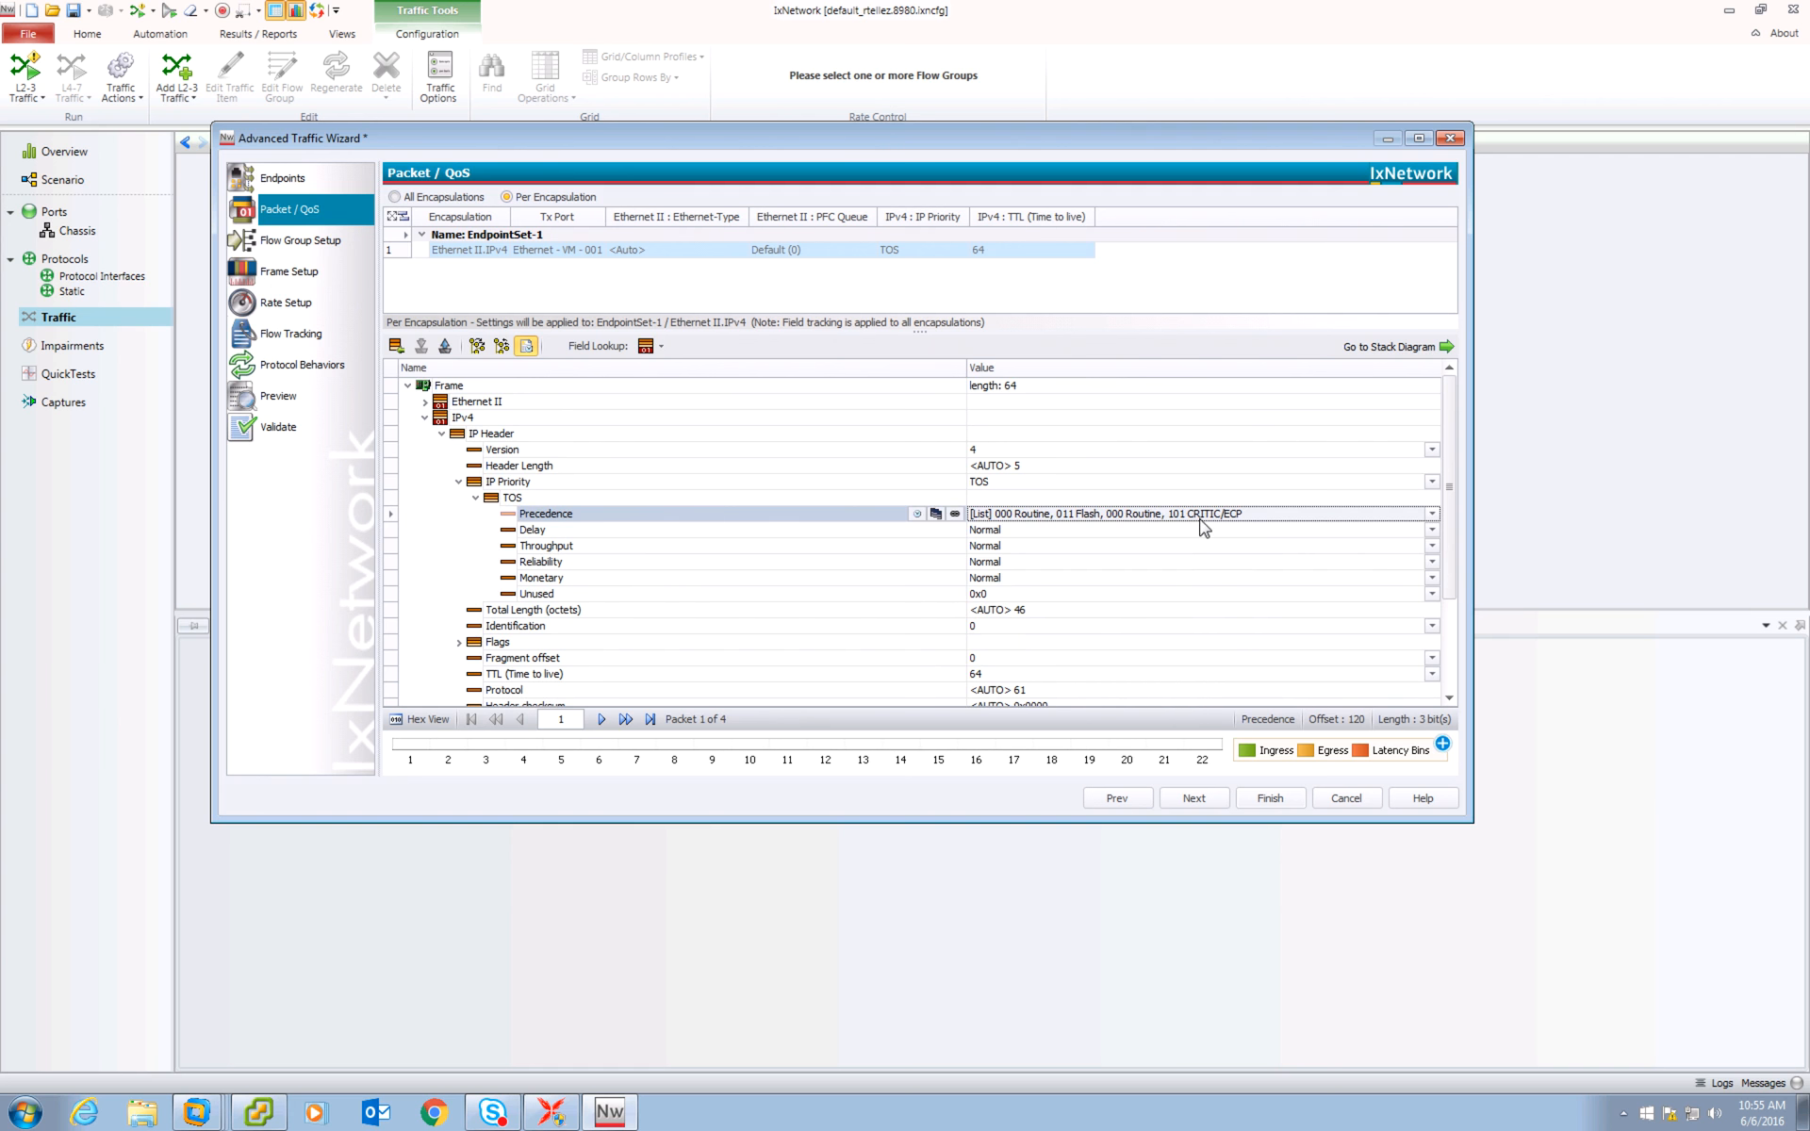
Remove the third, duplicate 000 Routine entry from the Precedence list.
{"action": "left_click", "coordinate": [1432, 514]}
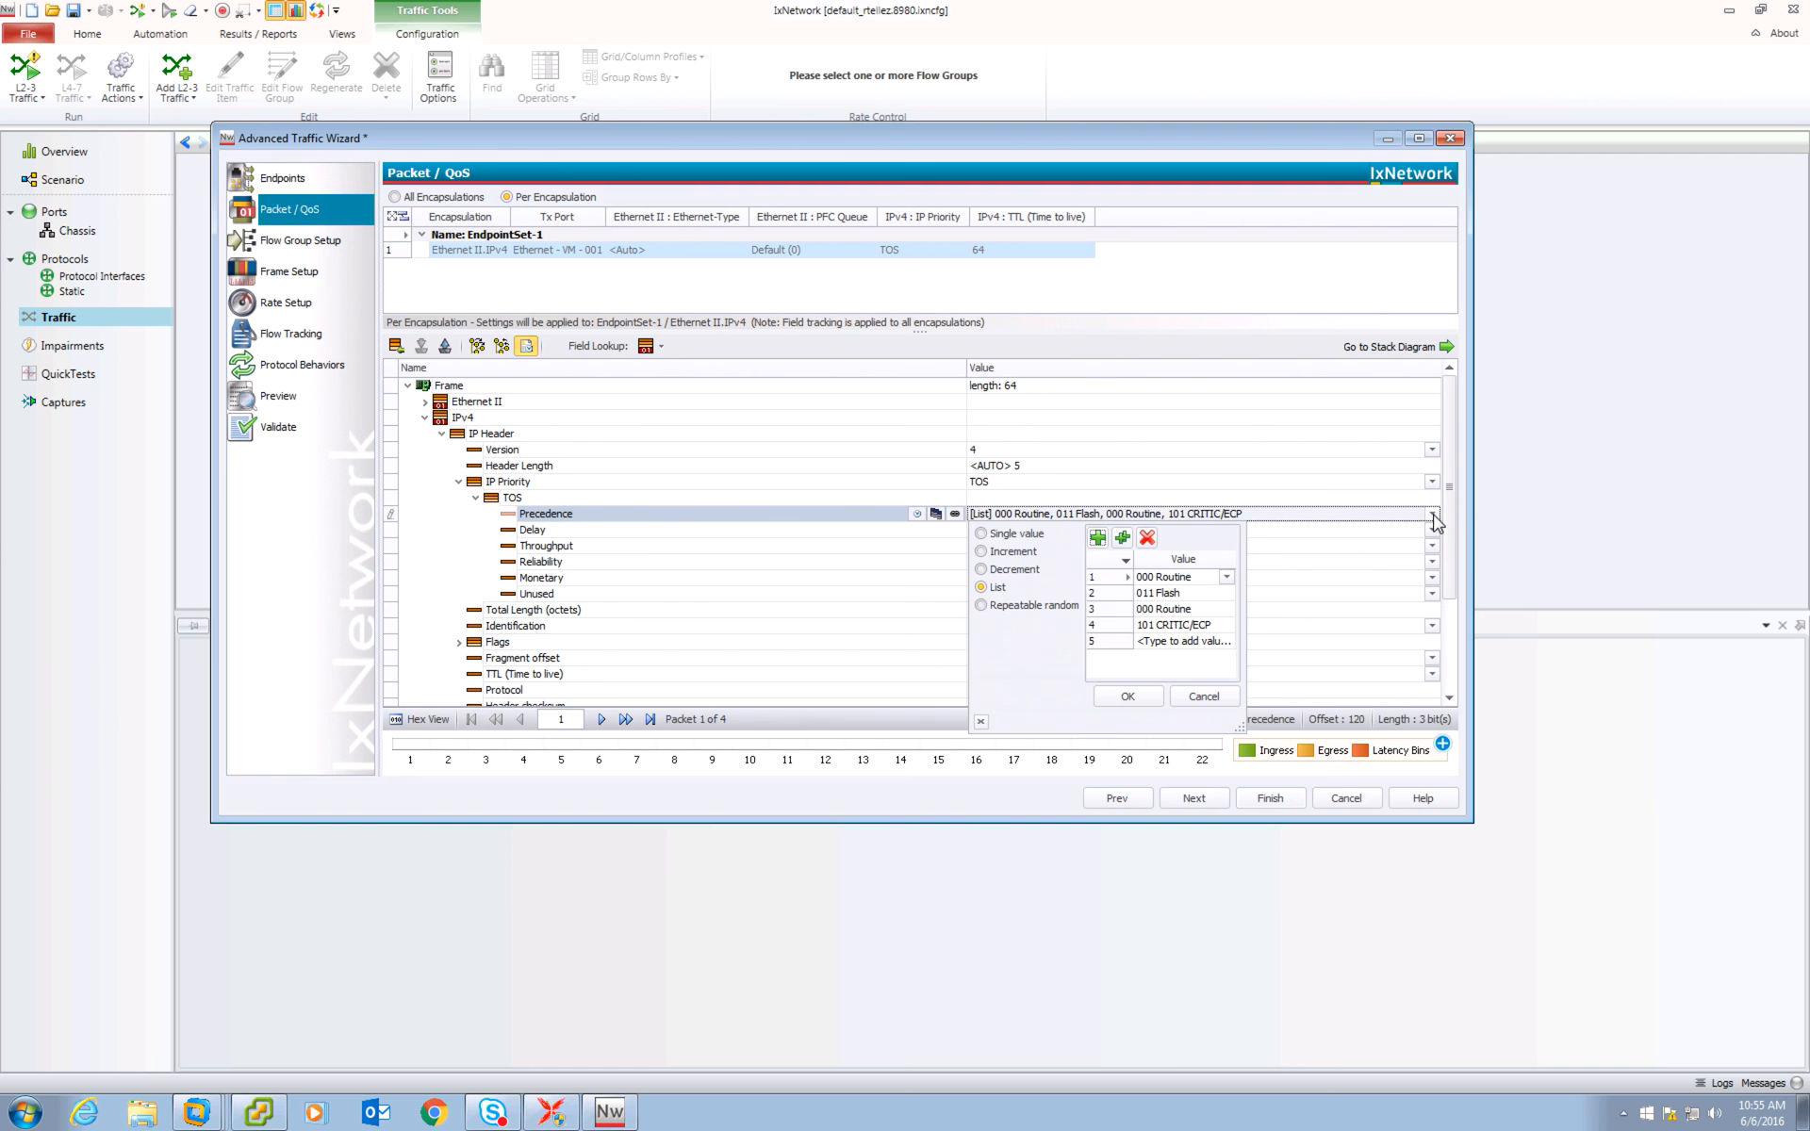
{"action": "left_click", "coordinate": [1098, 611]}
{"action": "left_click", "coordinate": [1154, 541]}
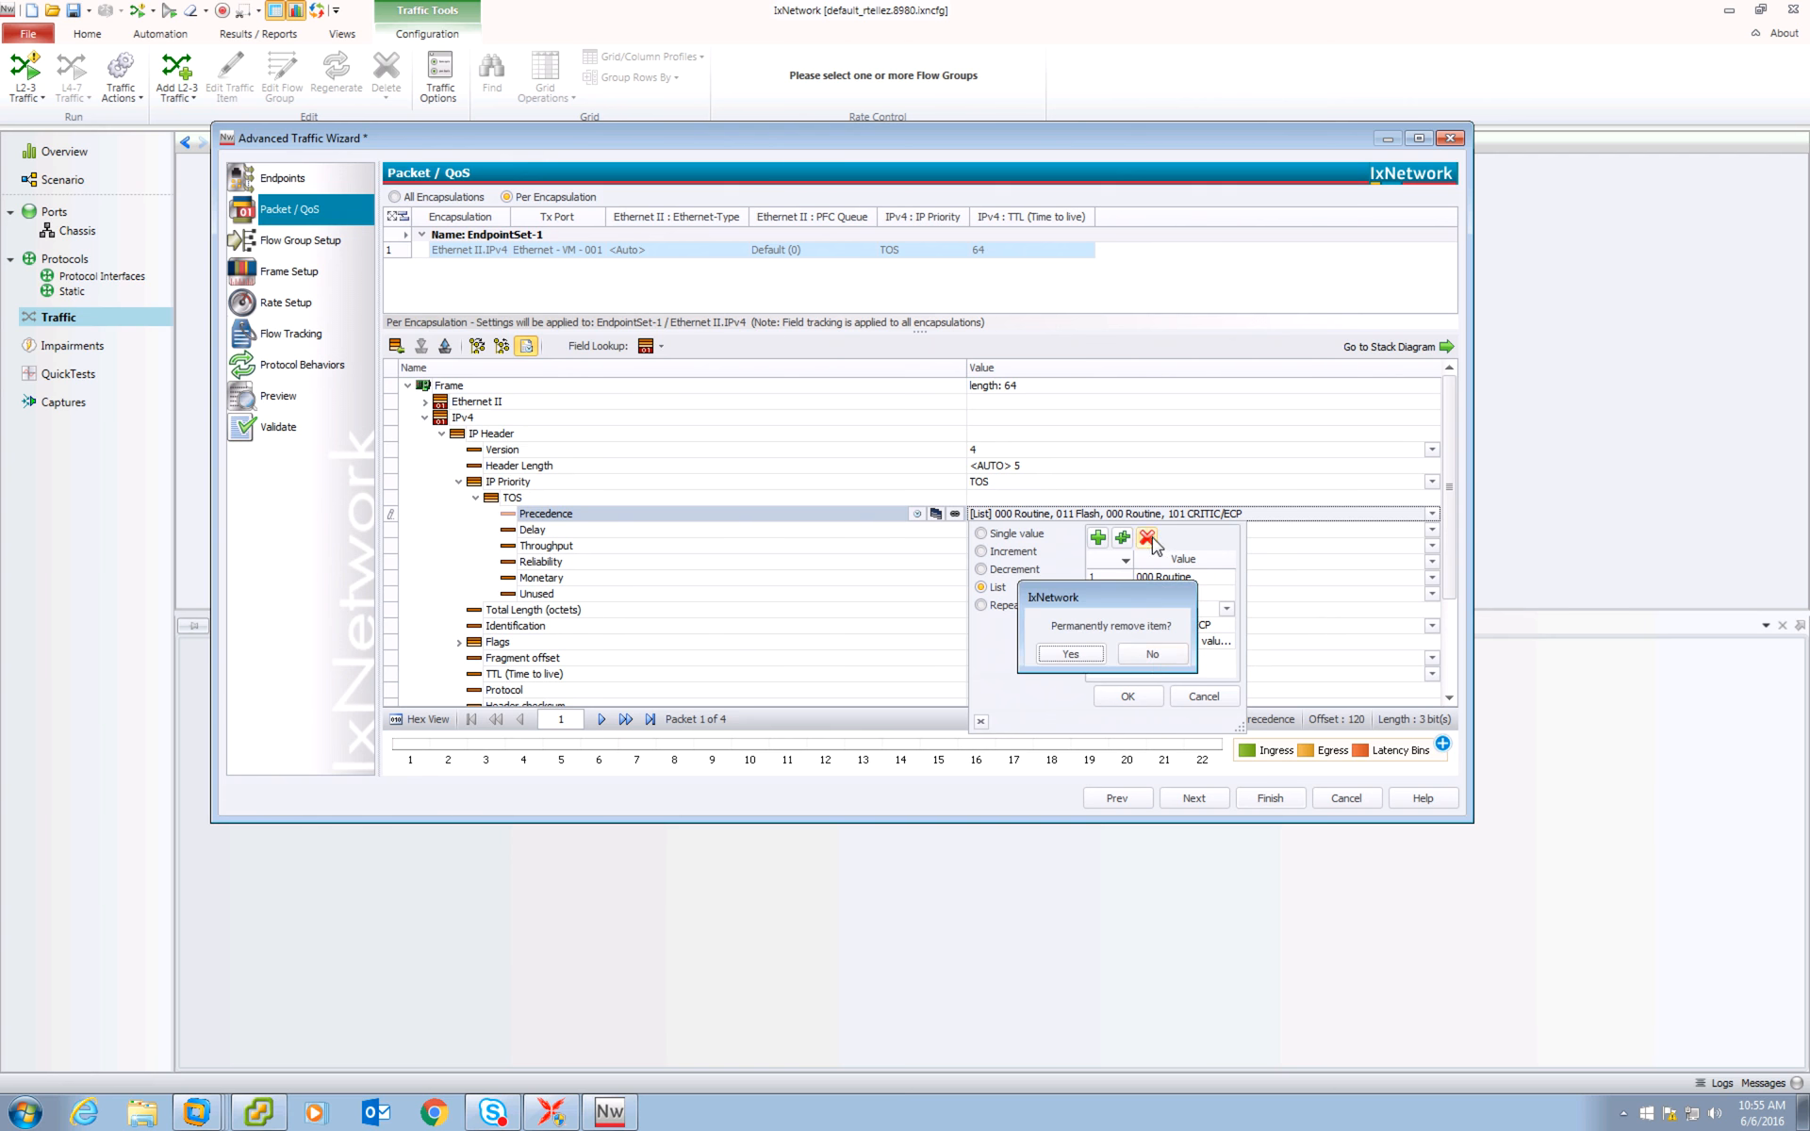
{"action": "left_click", "coordinate": [1156, 660]}
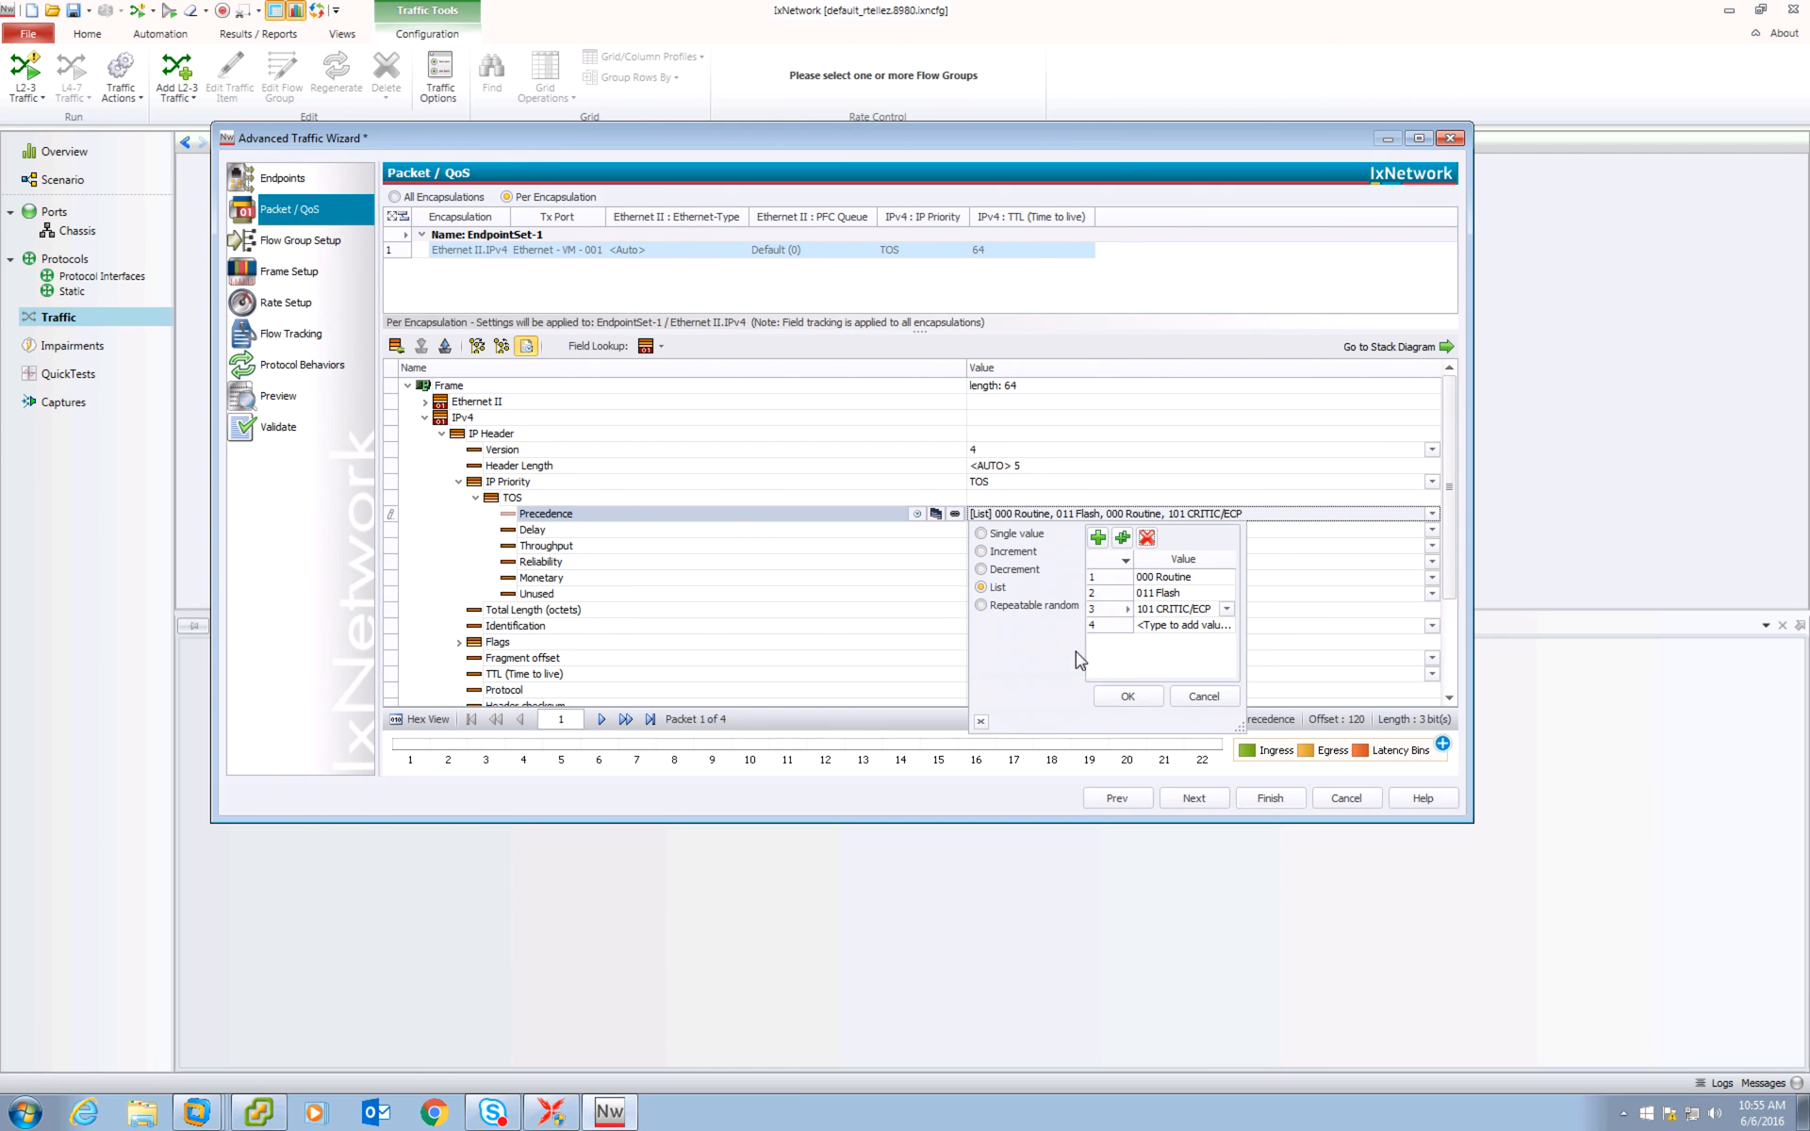
{"action": "left_click", "coordinate": [1128, 697]}
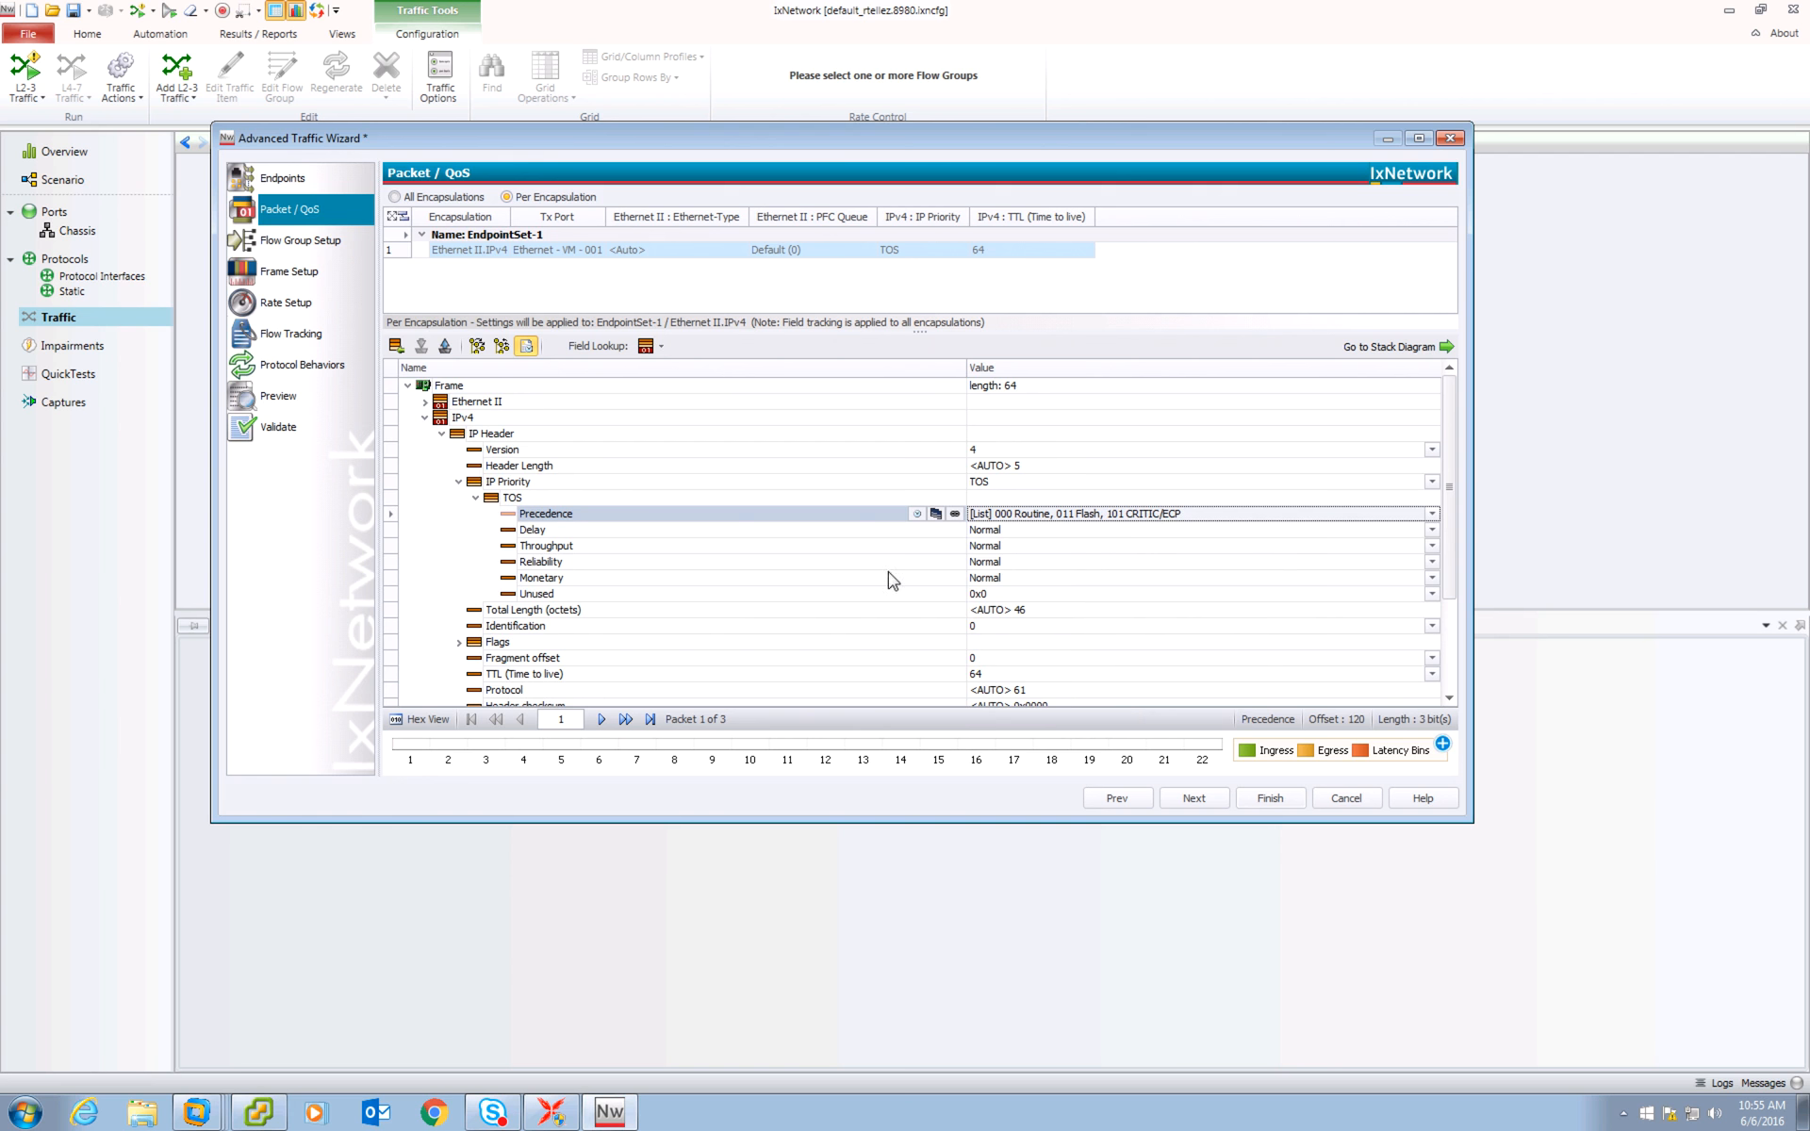
Create flow groups based on IPv4 : Precedence instead of the default distribution.
{"action": "left_click", "coordinate": [1181, 796]}
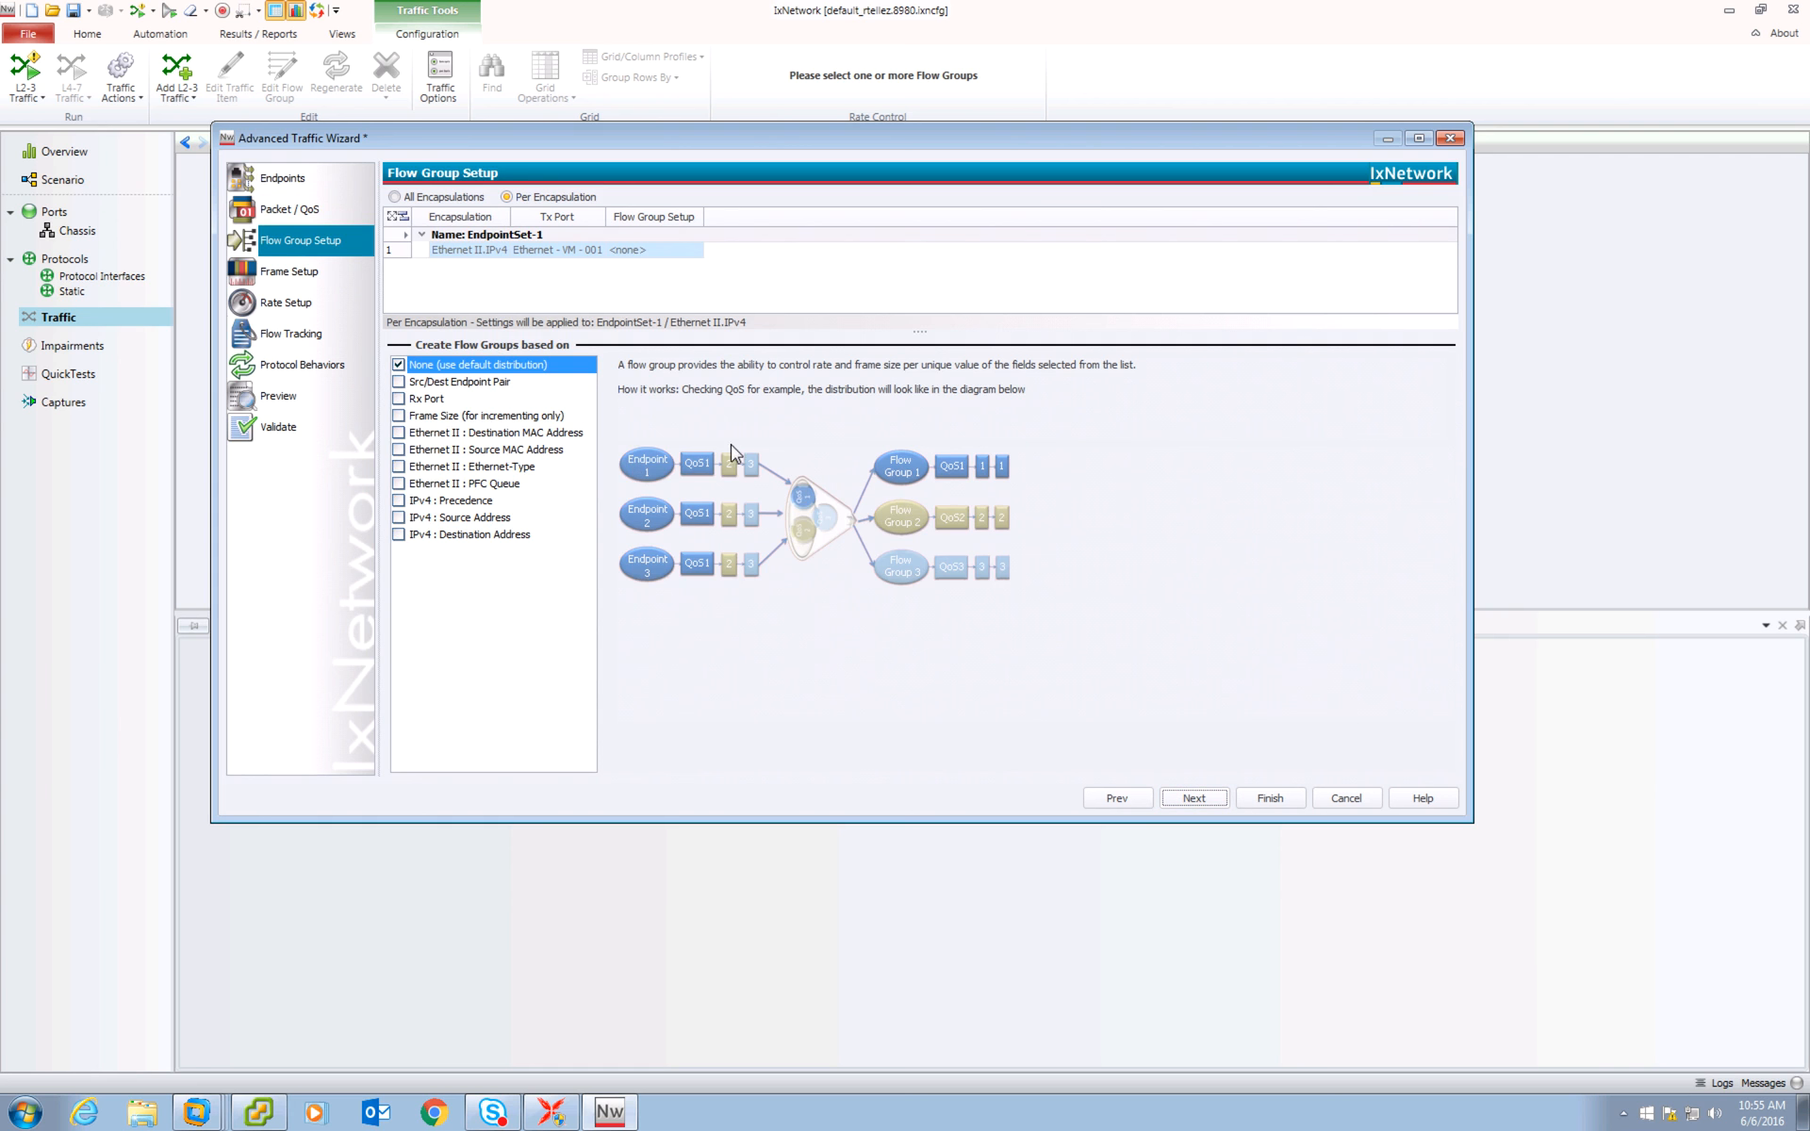
{"action": "left_click", "coordinate": [400, 501]}
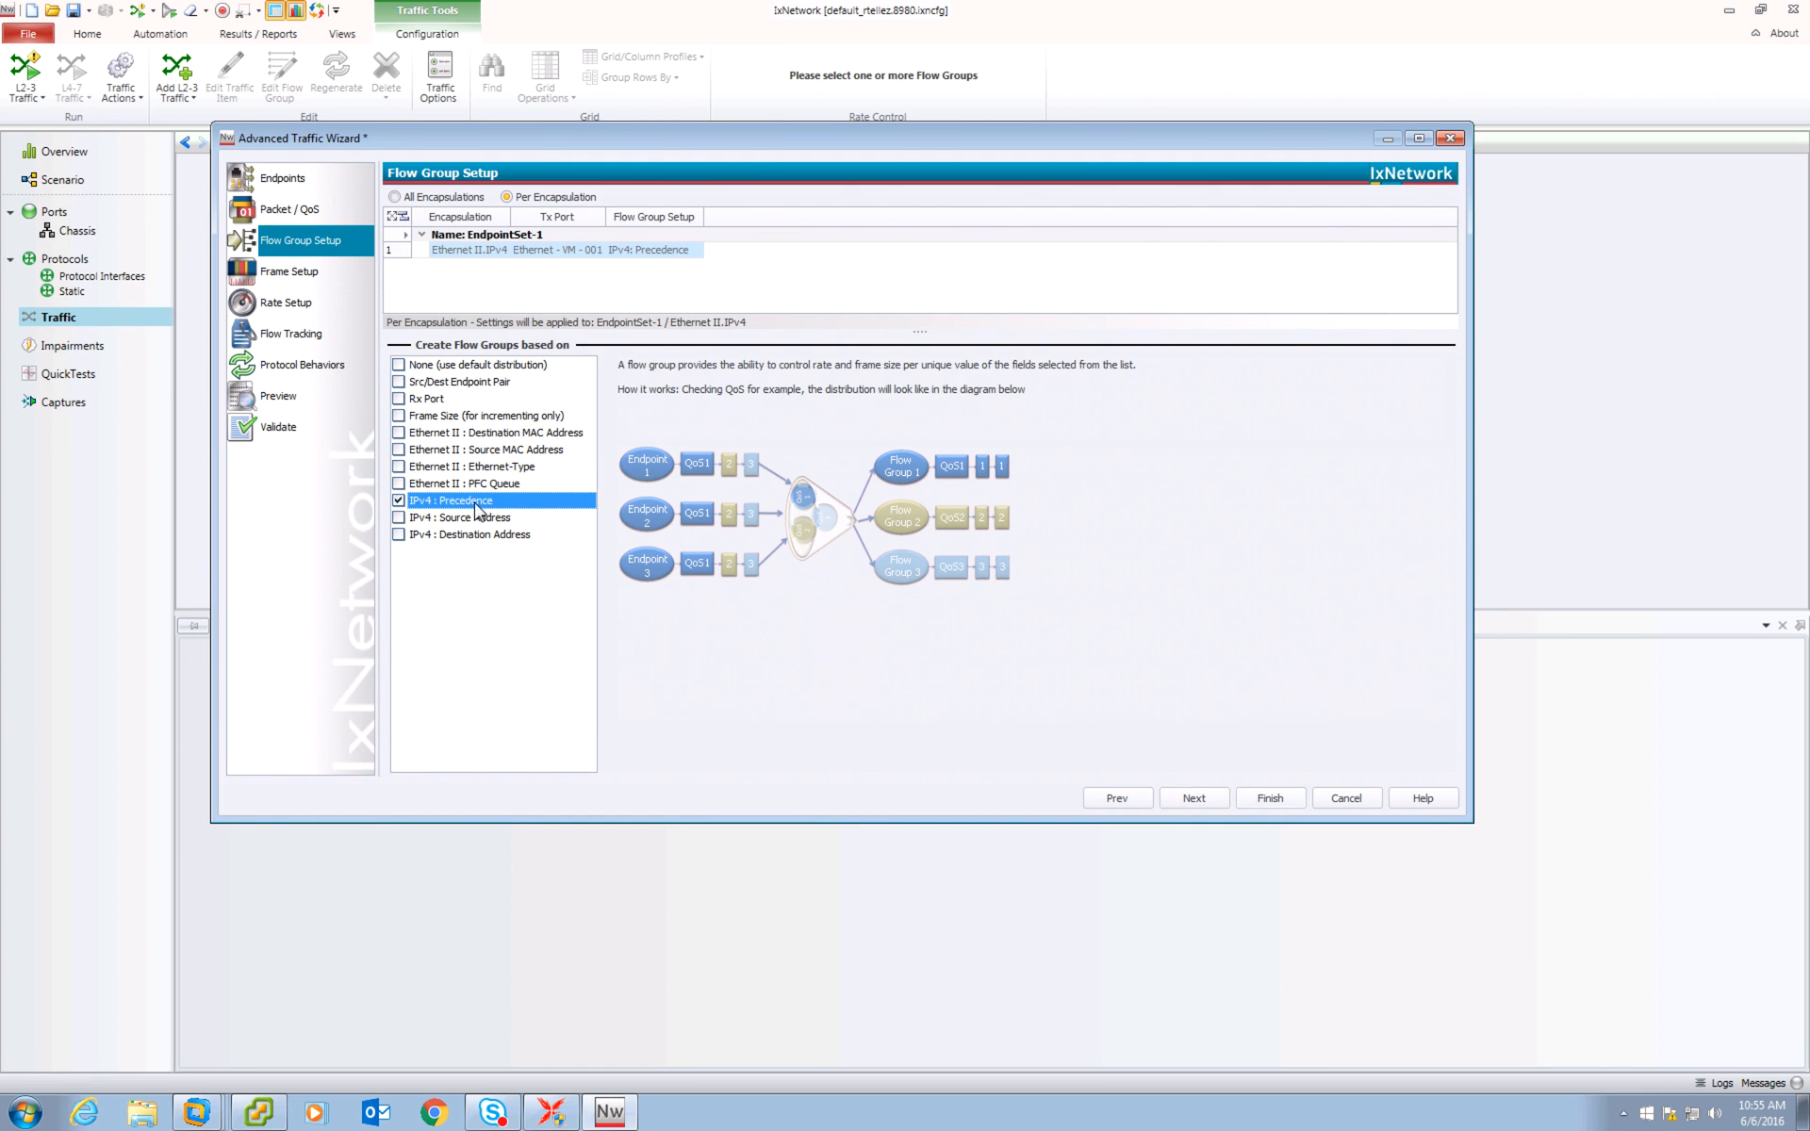
{"action": "left_click", "coordinate": [1219, 800]}
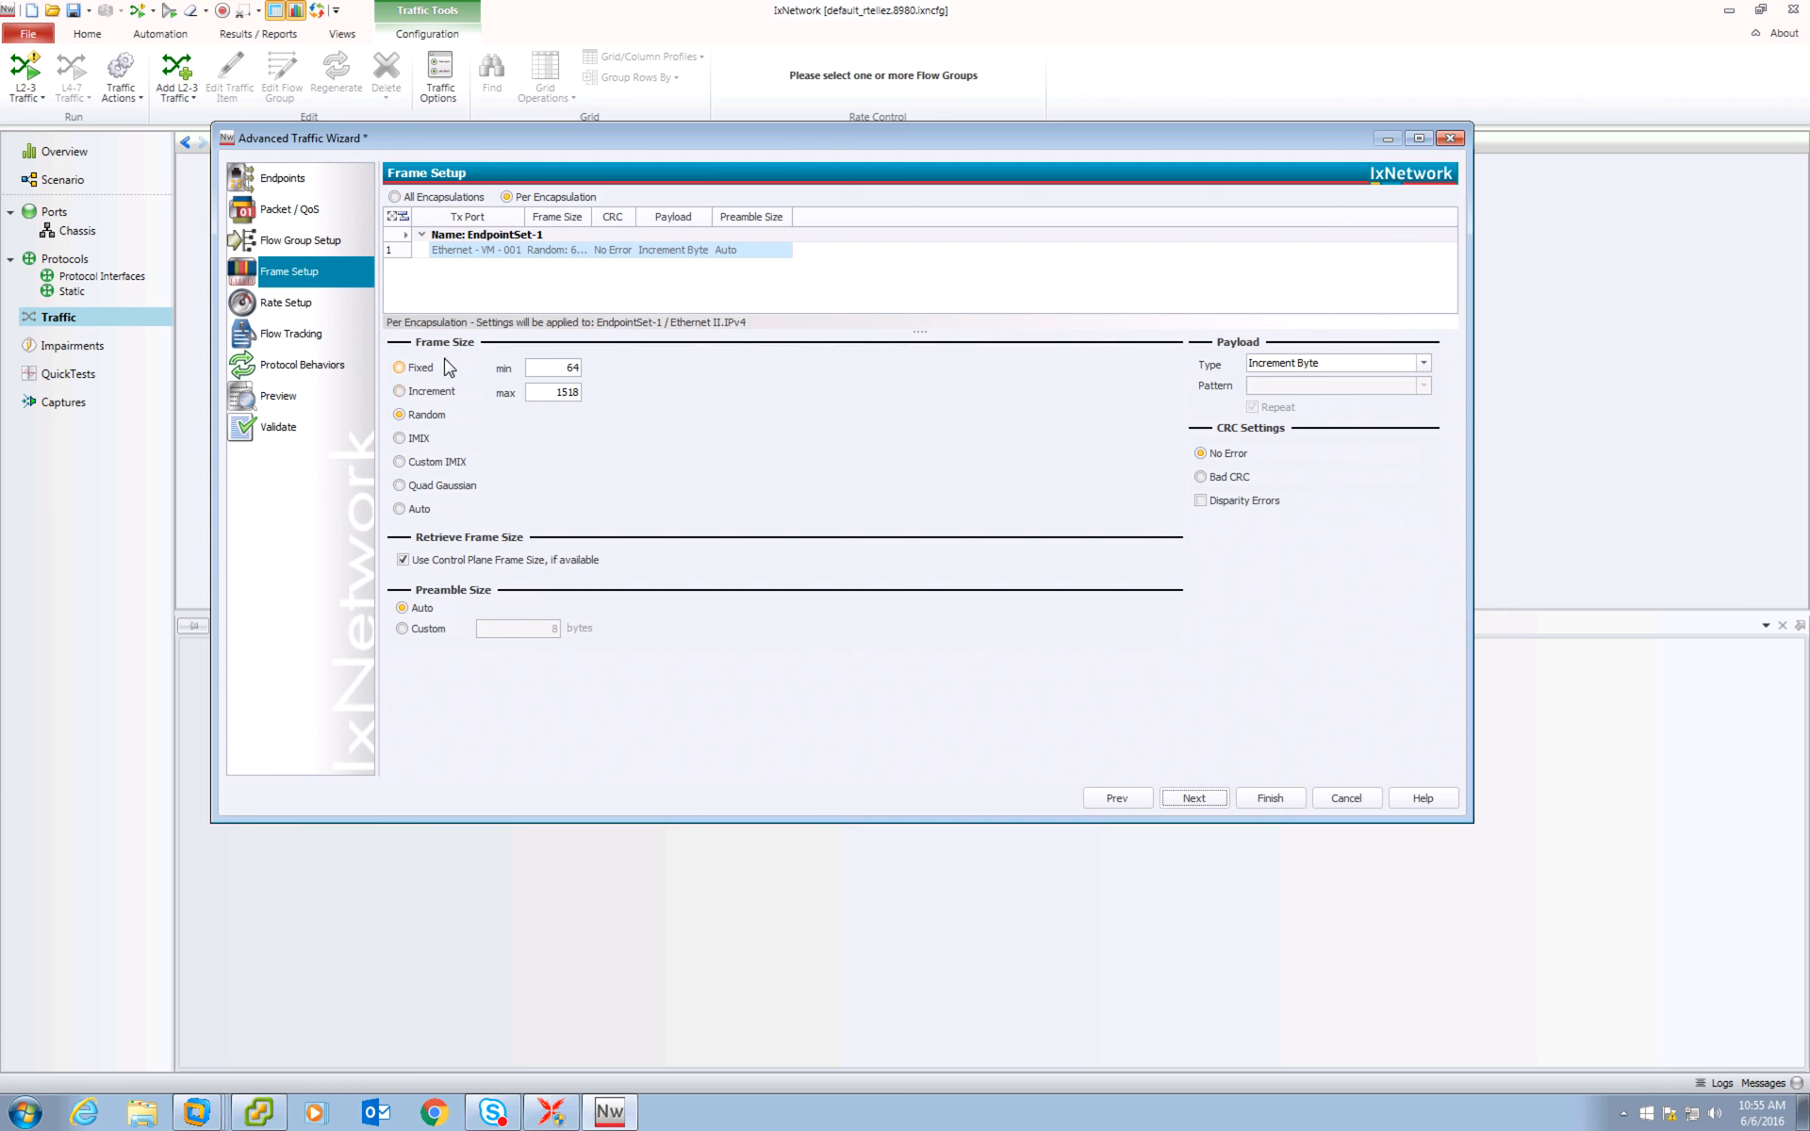
Set the fixed frame size to 64 bytes and move on to Rate Setup.
{"action": "double_click", "coordinate": [565, 369]}
{"action": "left_click", "coordinate": [573, 368]}
{"action": "type", "text": "64"}
{"action": "left_click", "coordinate": [294, 314]}
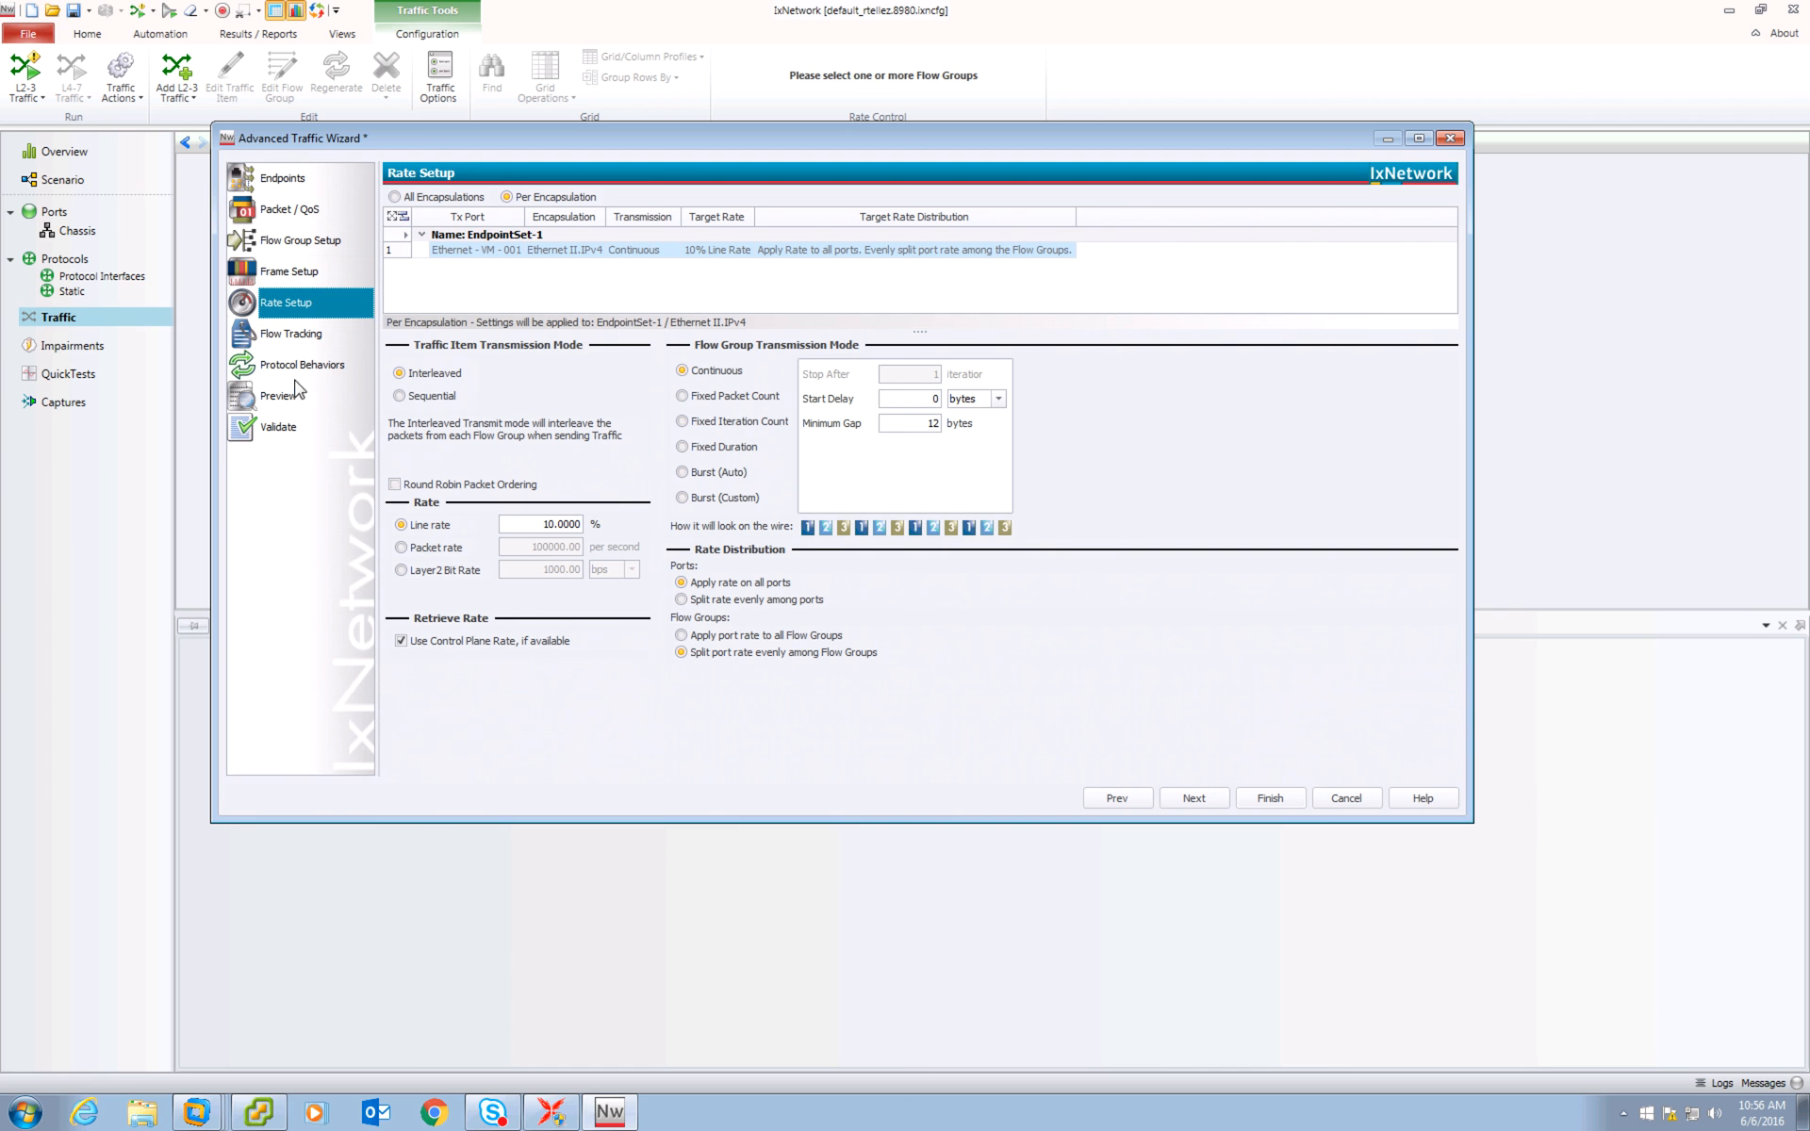
Track flows by Traffic Item, IPv4 Precedence, Source Address and Destination Address, then advance to the Preview page.
{"action": "left_click", "coordinate": [1193, 799]}
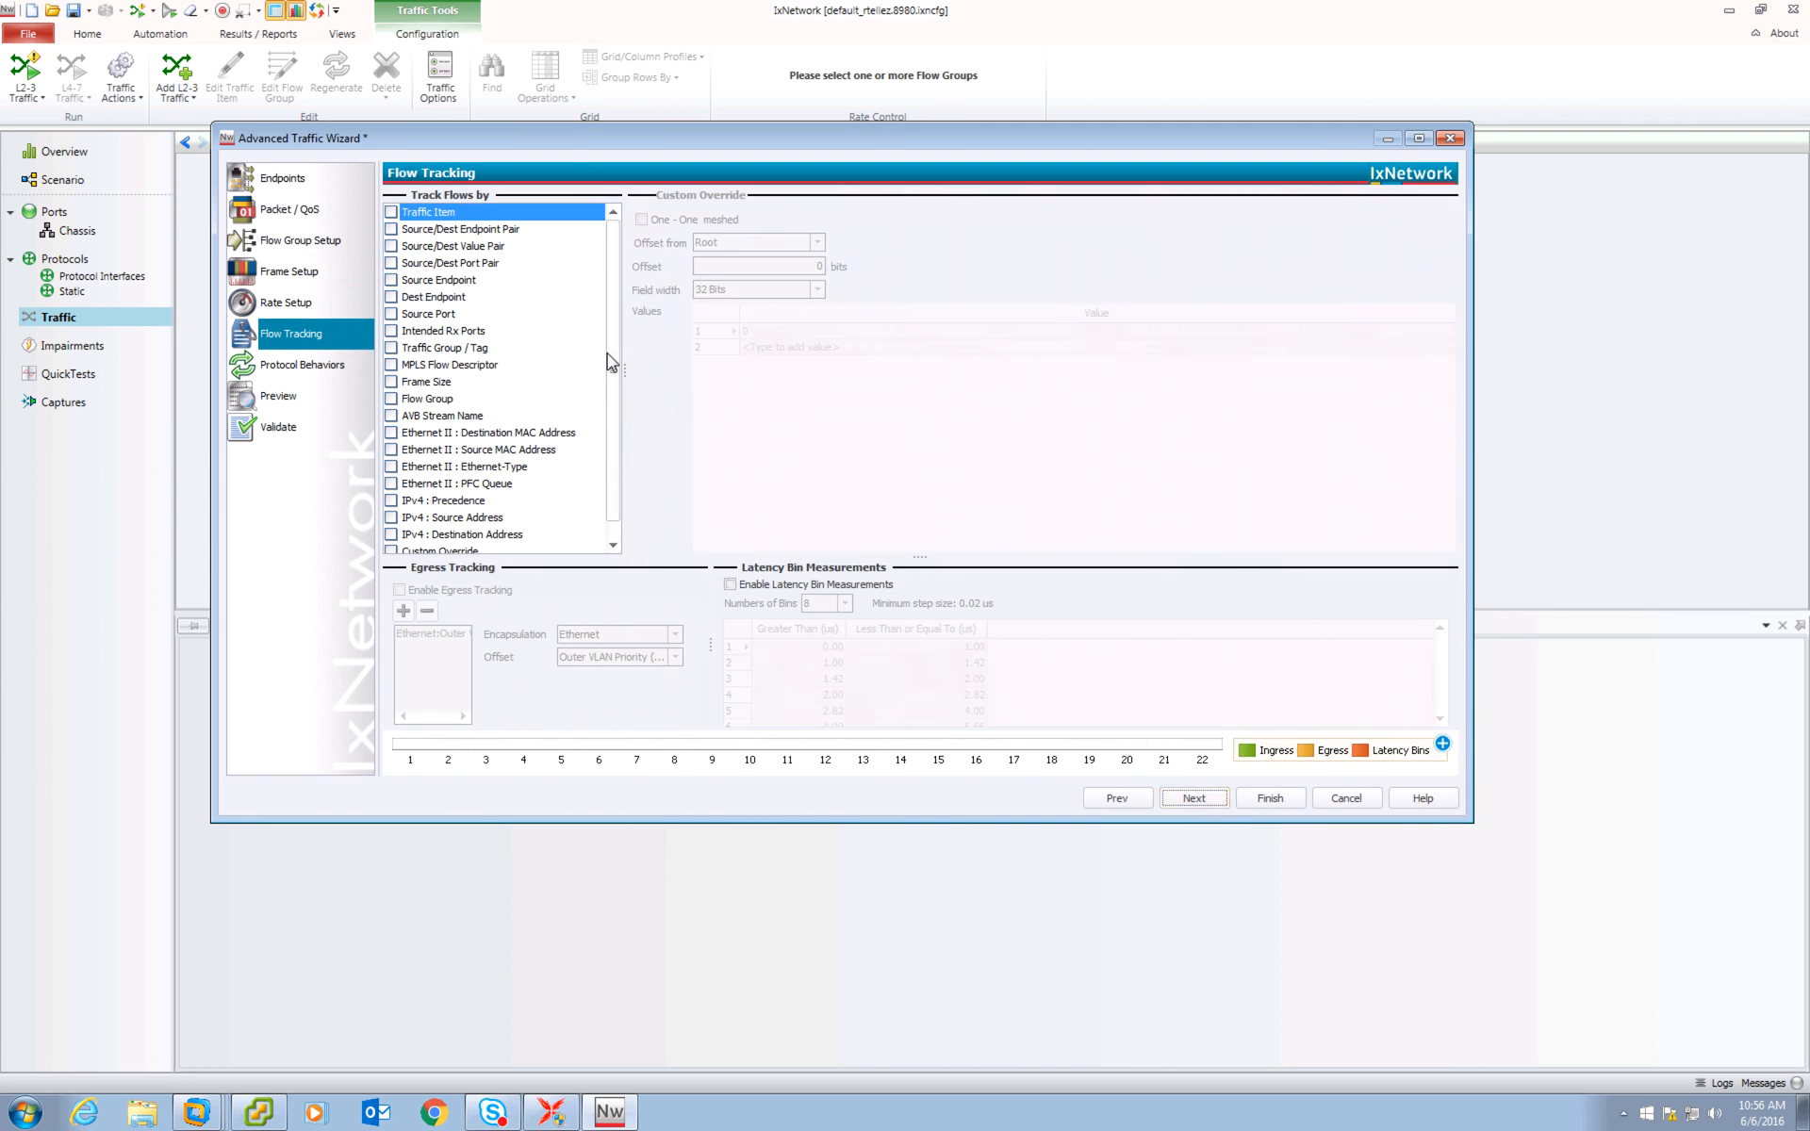
{"action": "left_click", "coordinate": [390, 212]}
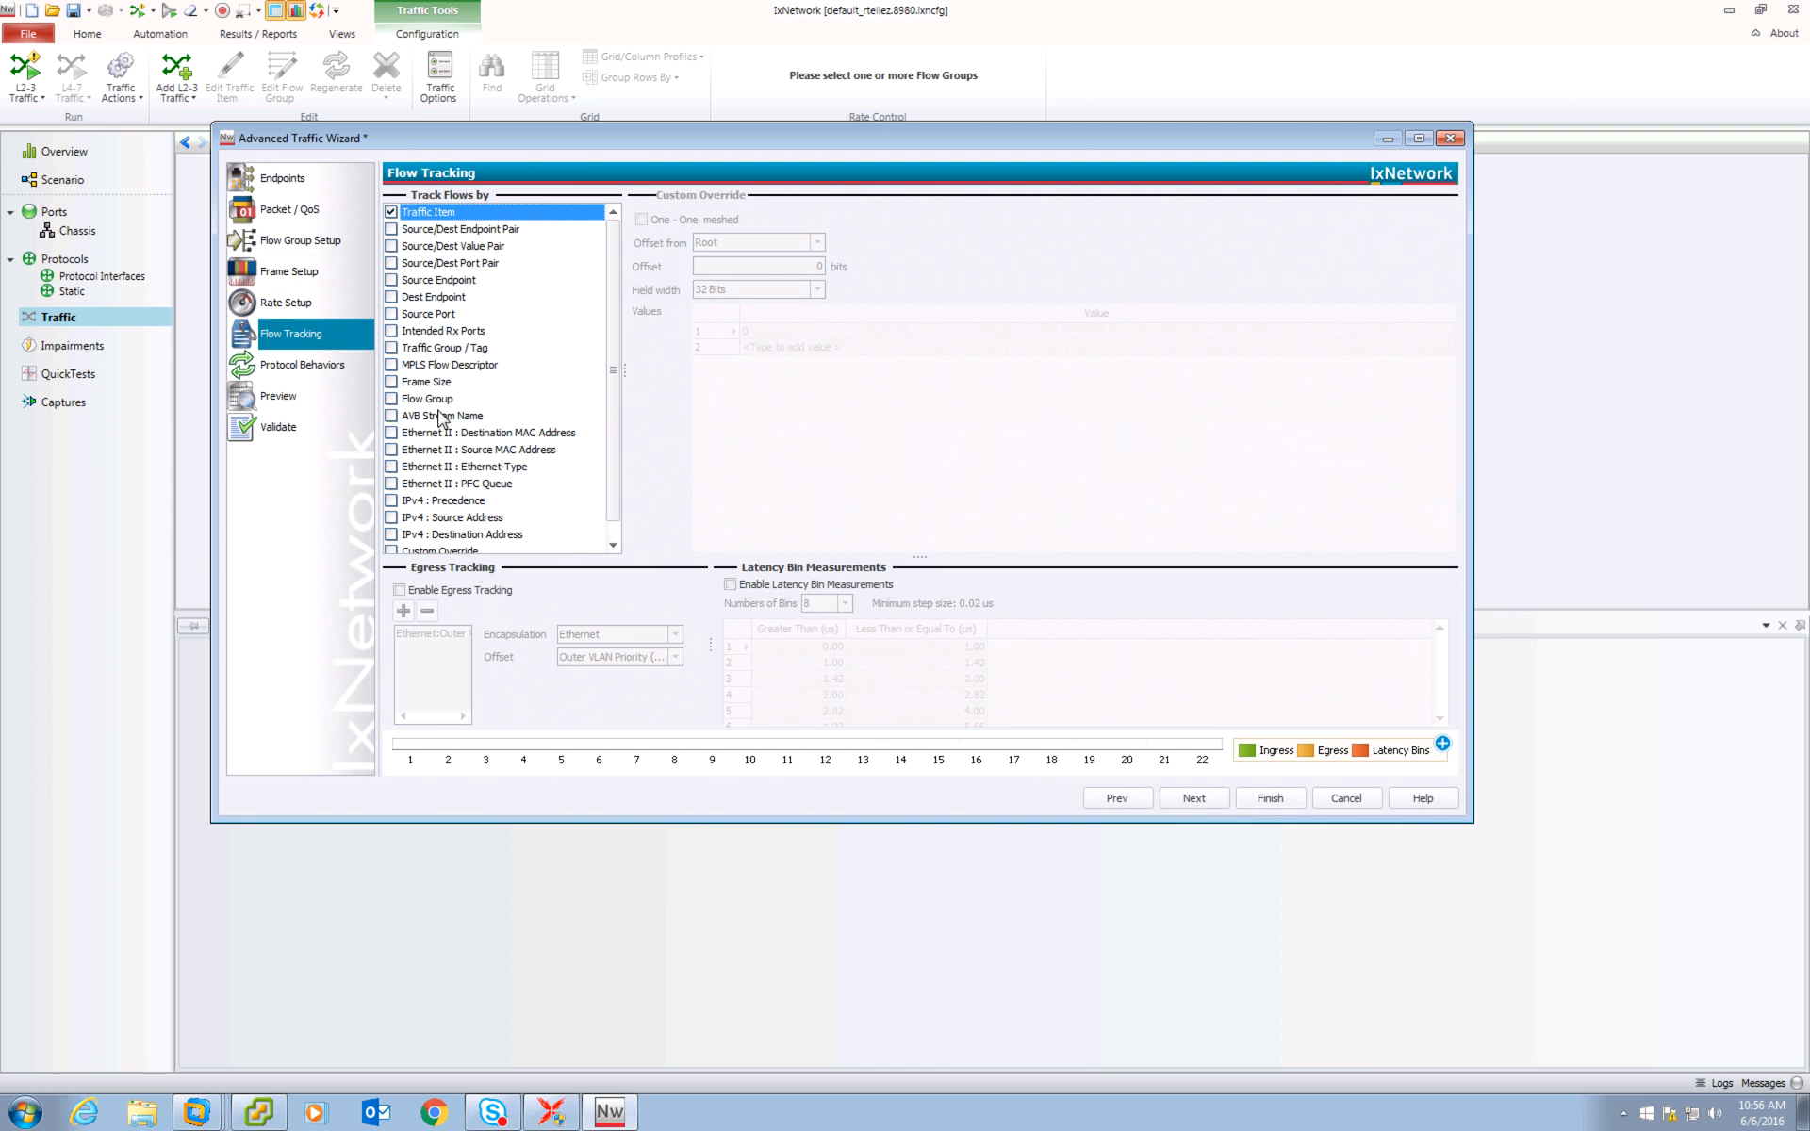
{"action": "left_click", "coordinate": [392, 501]}
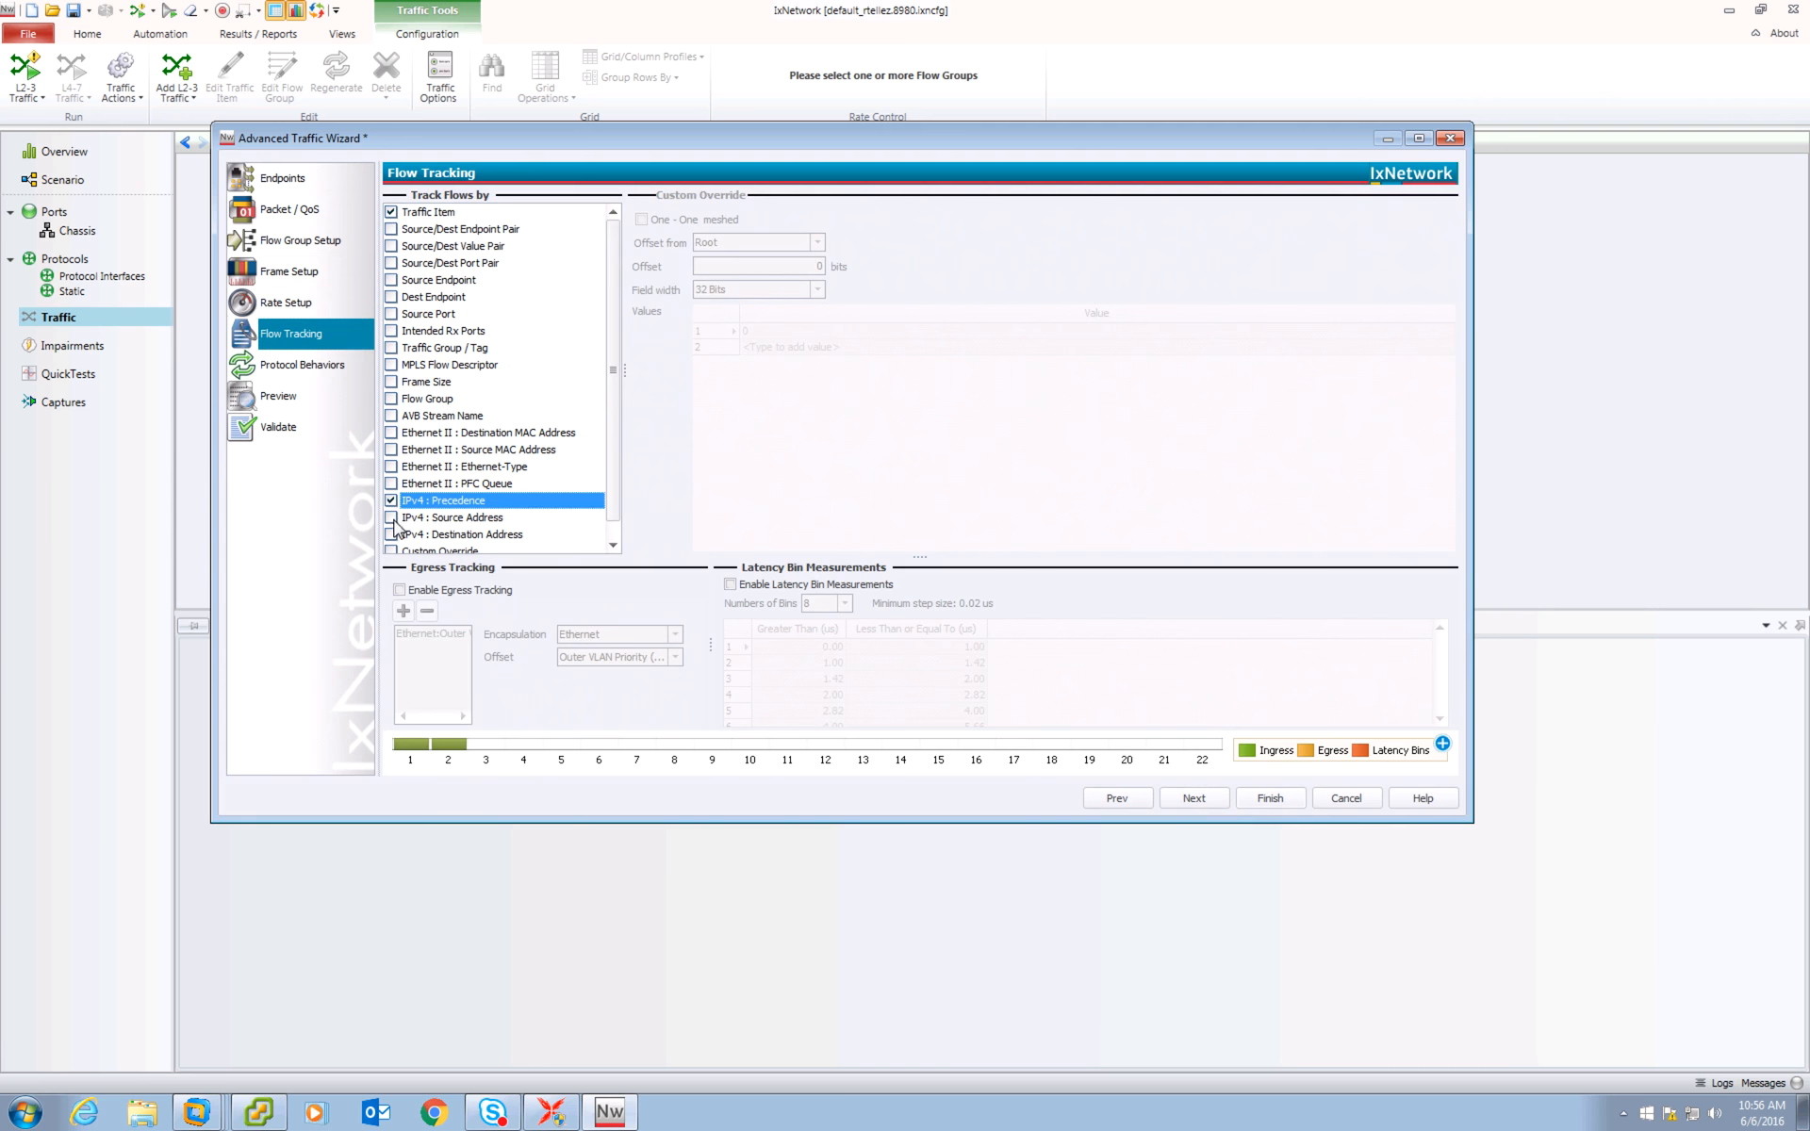
{"action": "left_click", "coordinate": [392, 517]}
{"action": "left_click", "coordinate": [391, 535]}
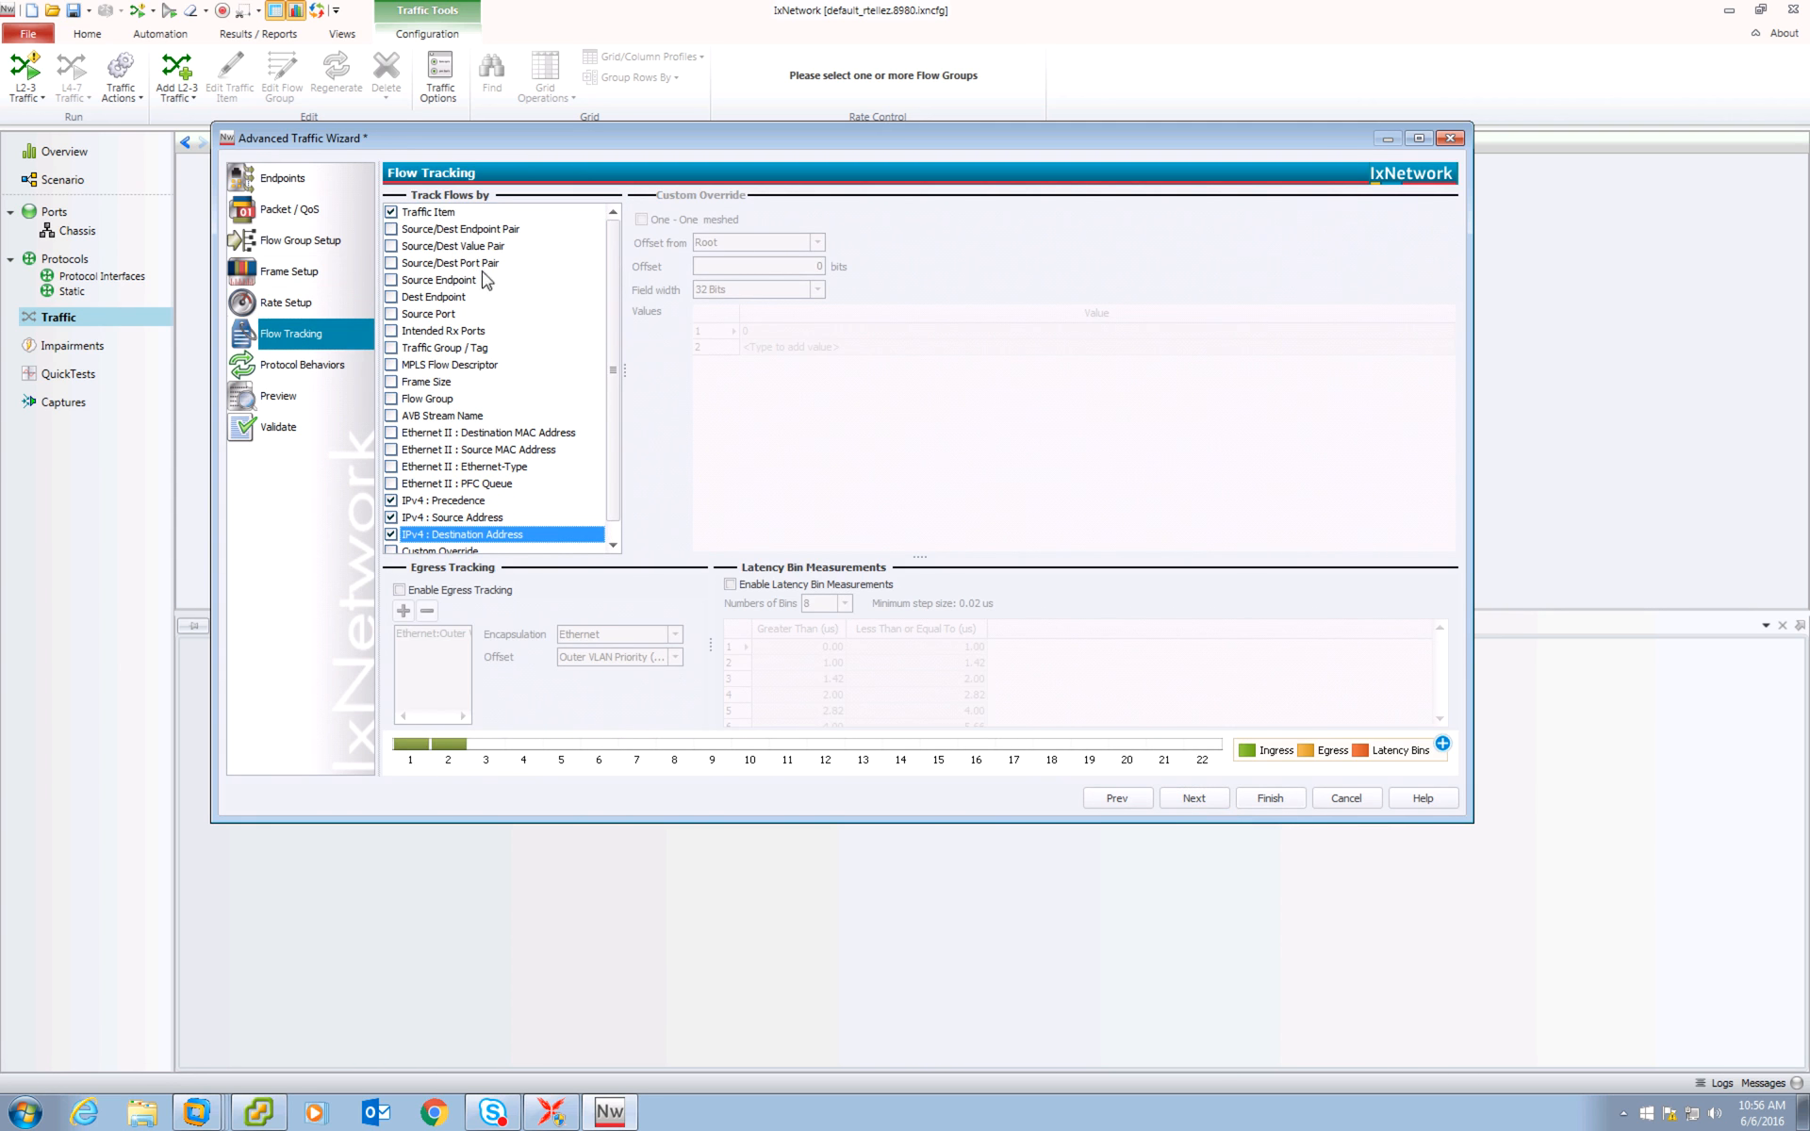
{"action": "left_click_drag", "start_coordinate": [614, 370], "coordinate": [612, 485]}
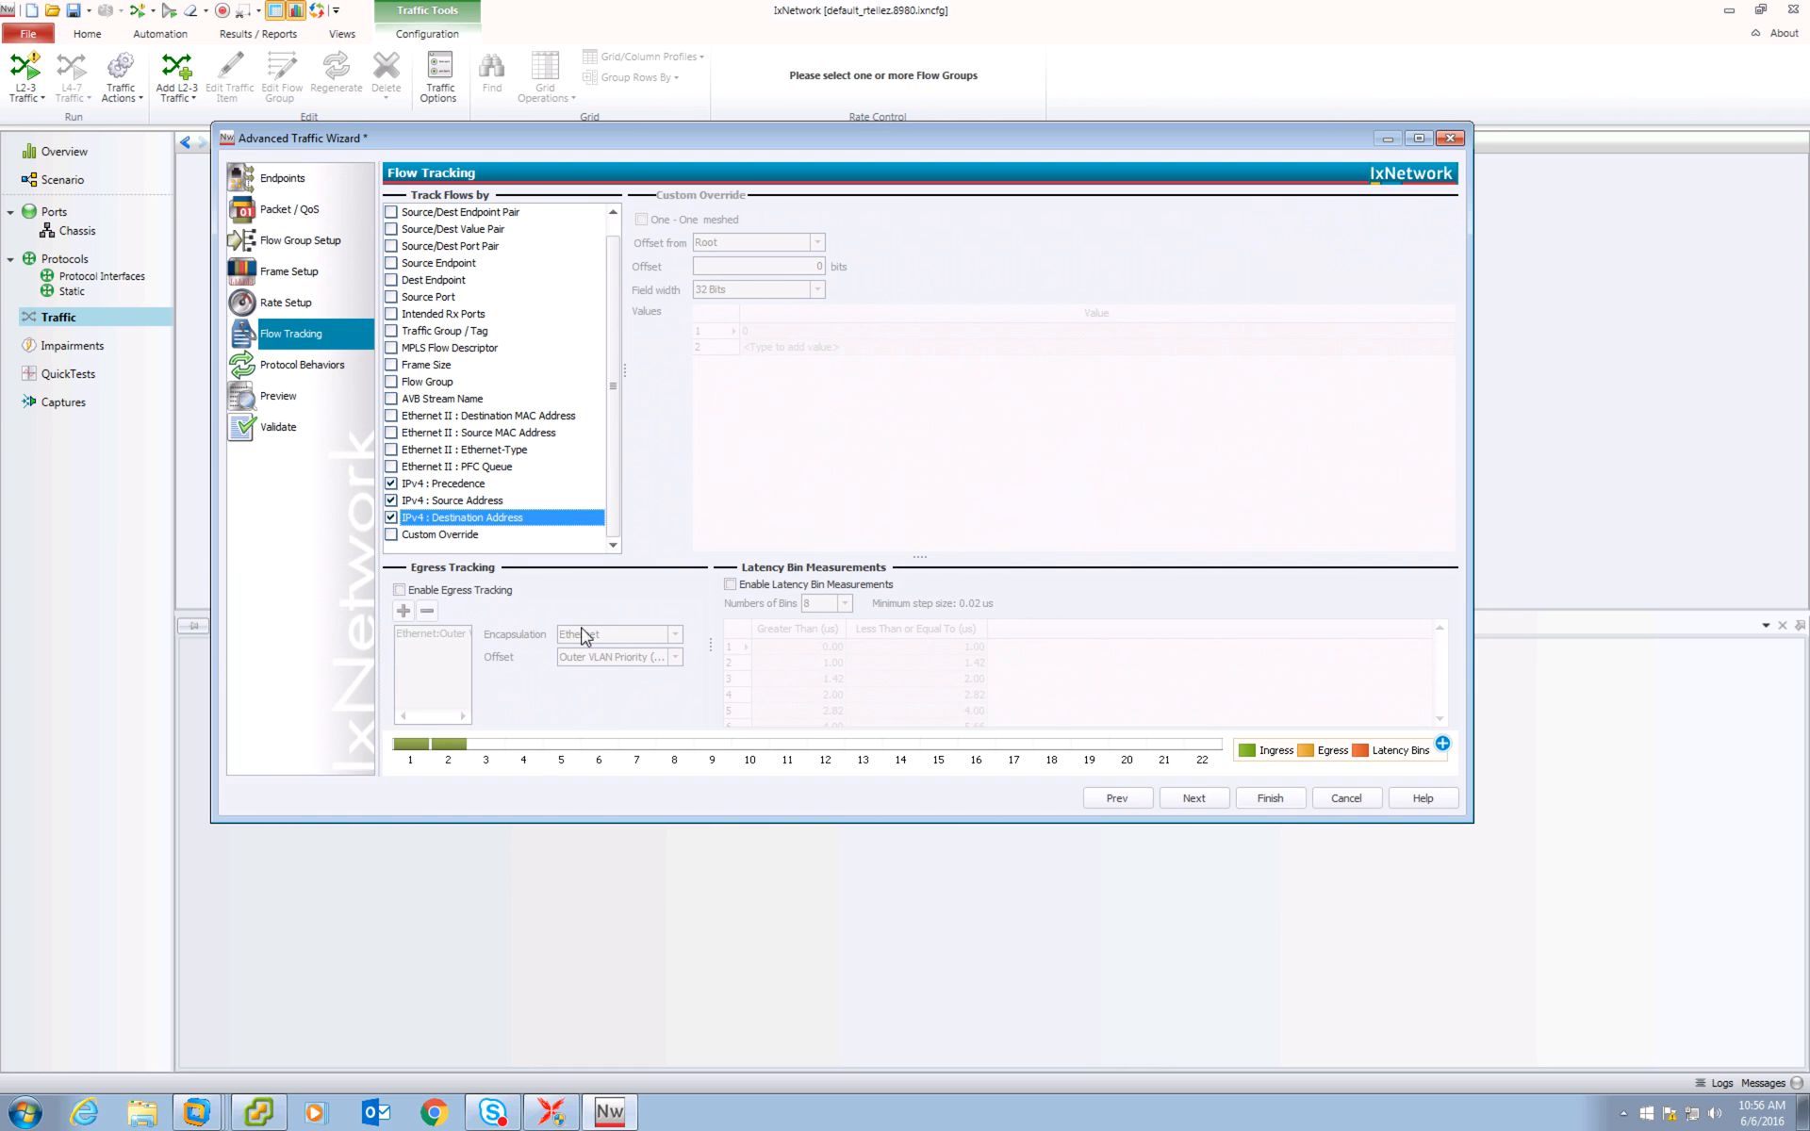
{"action": "left_click", "coordinate": [1194, 798]}
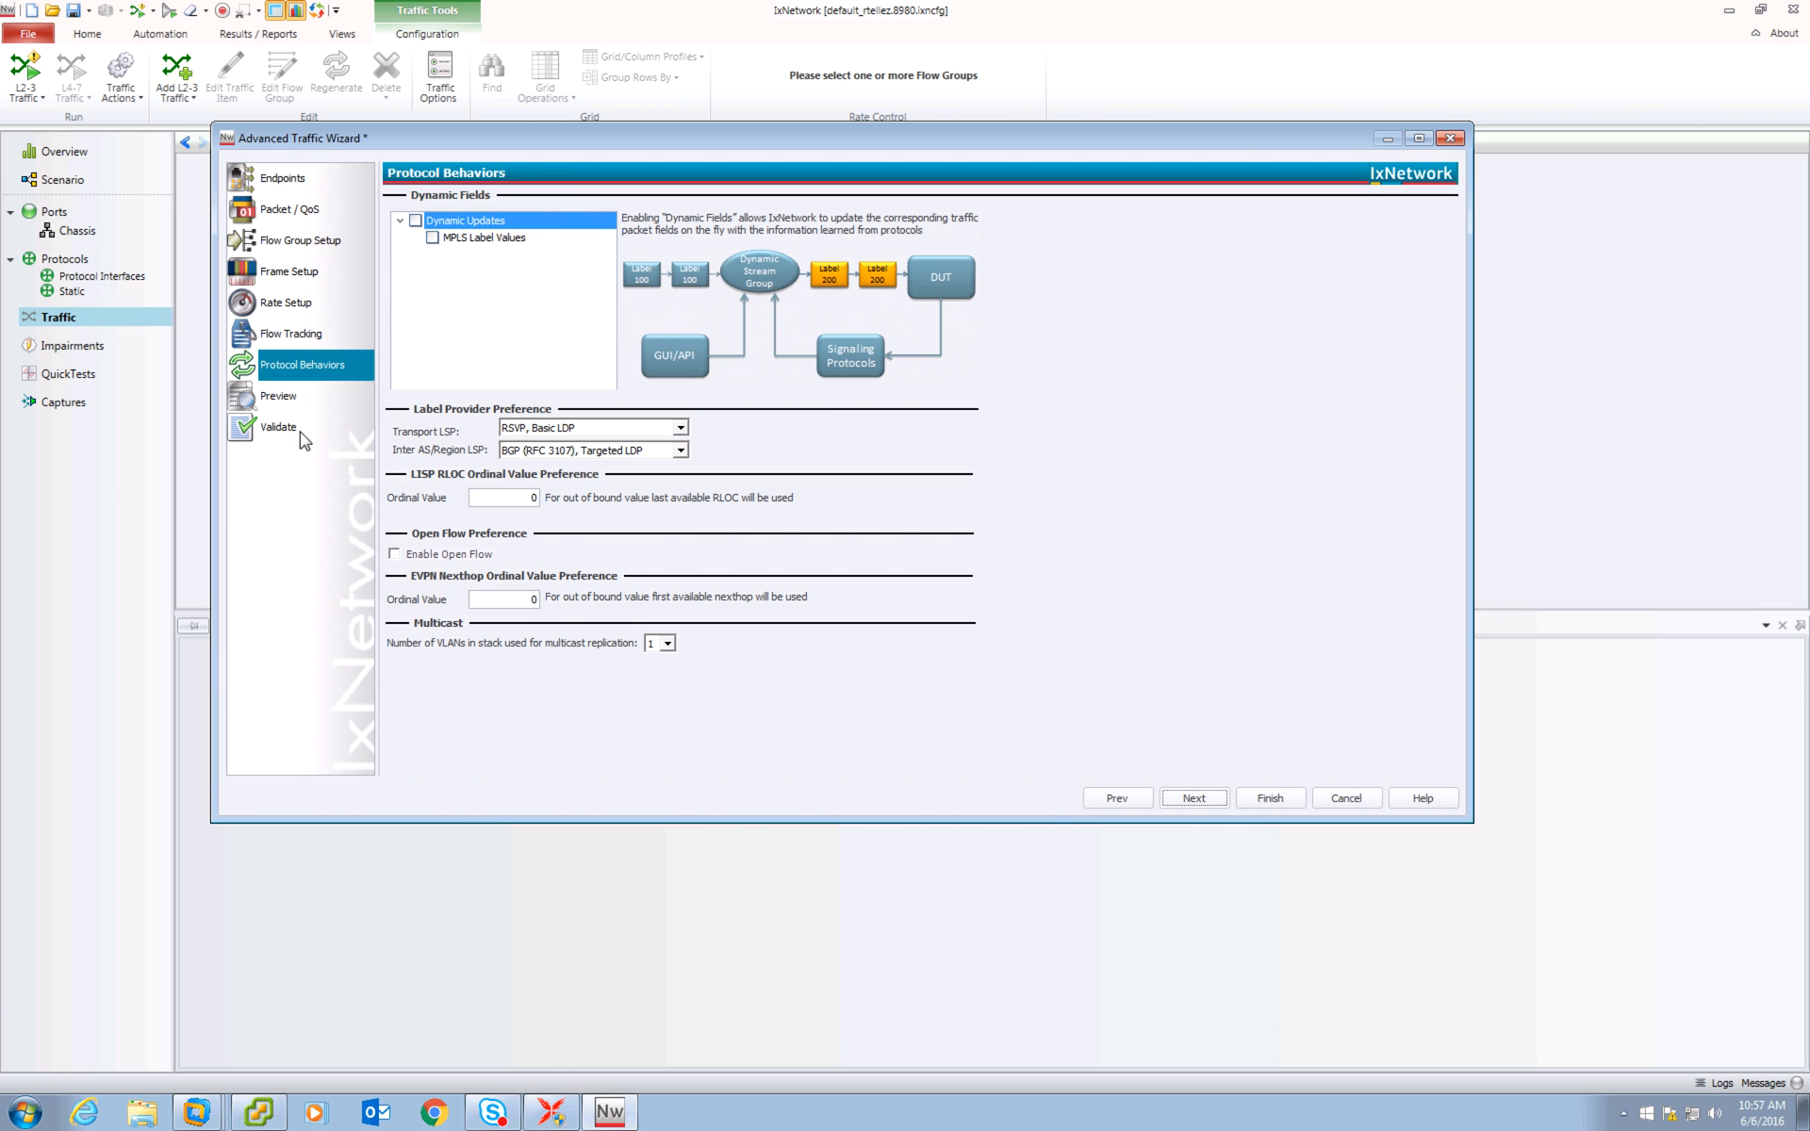
{"action": "left_click", "coordinate": [1193, 795]}
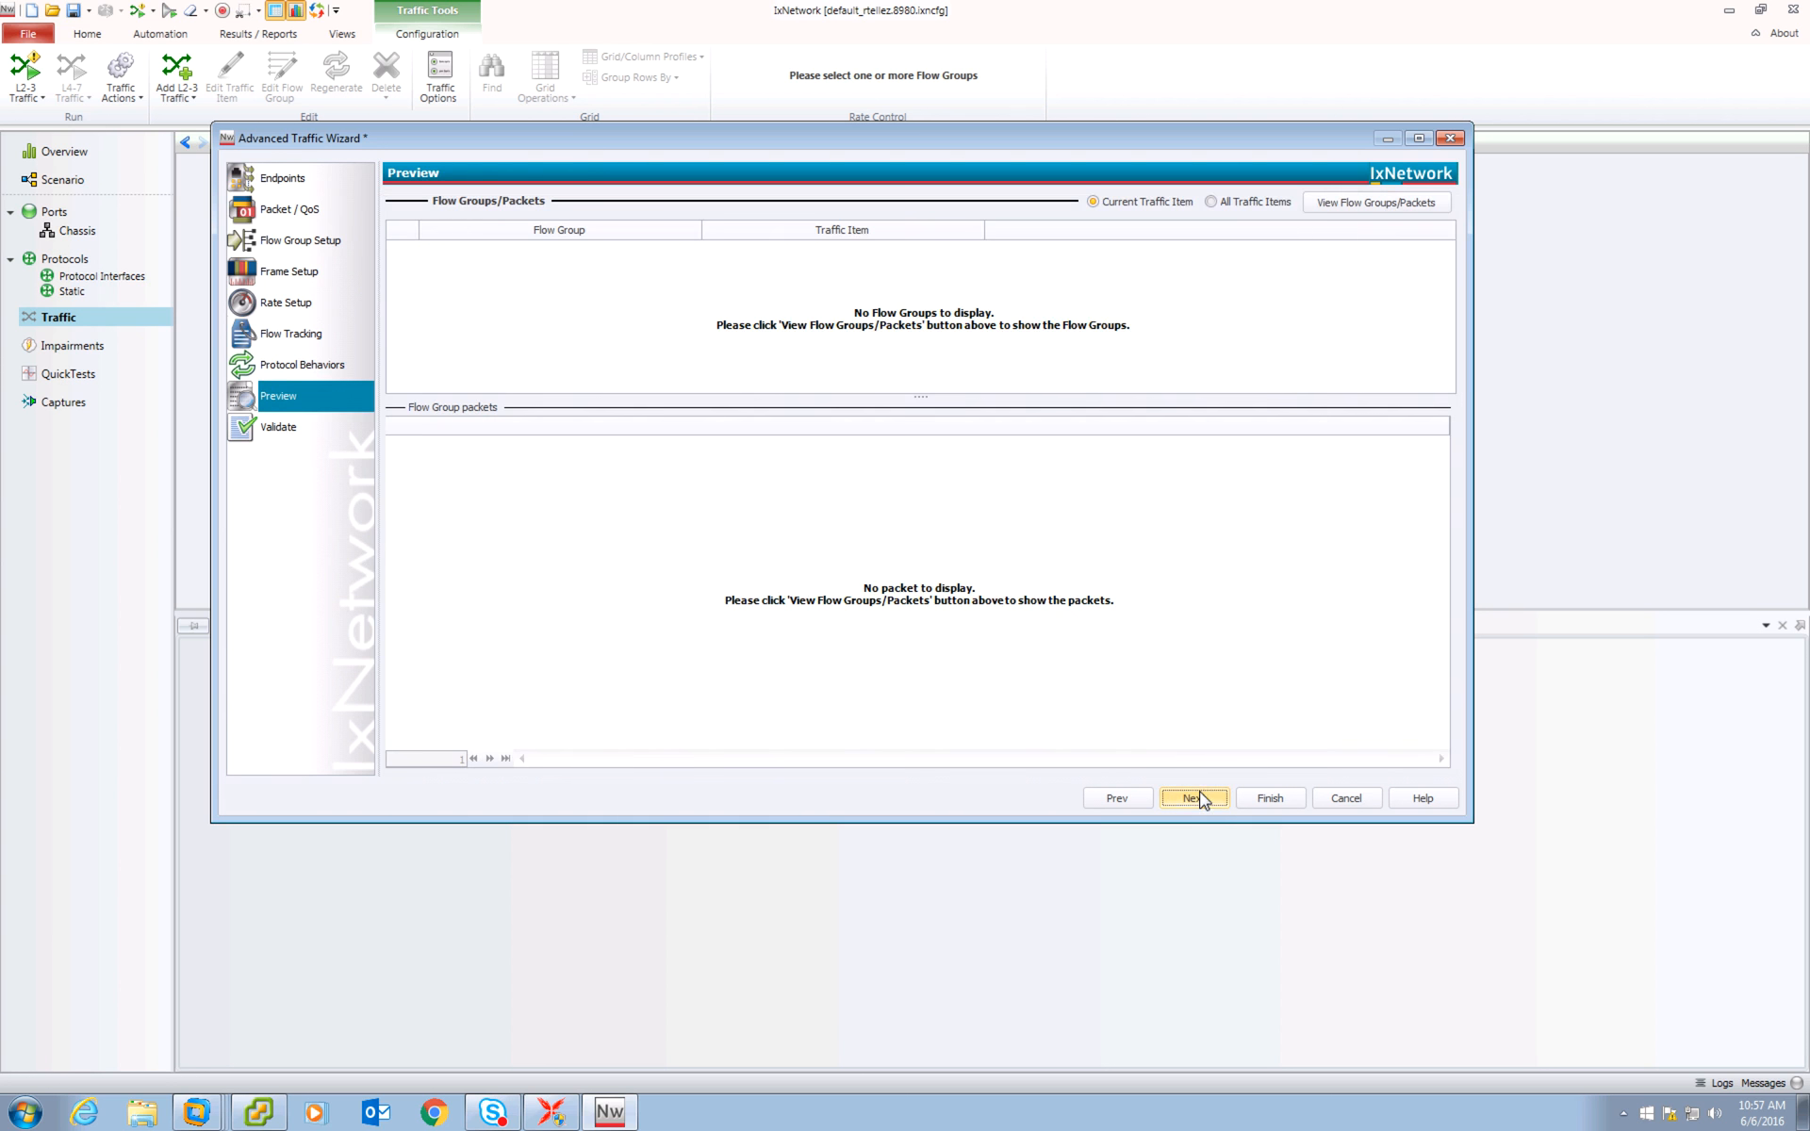
Preview the flow groups for all traffic items and continue to the Validate page.
{"action": "left_click", "coordinate": [1212, 202]}
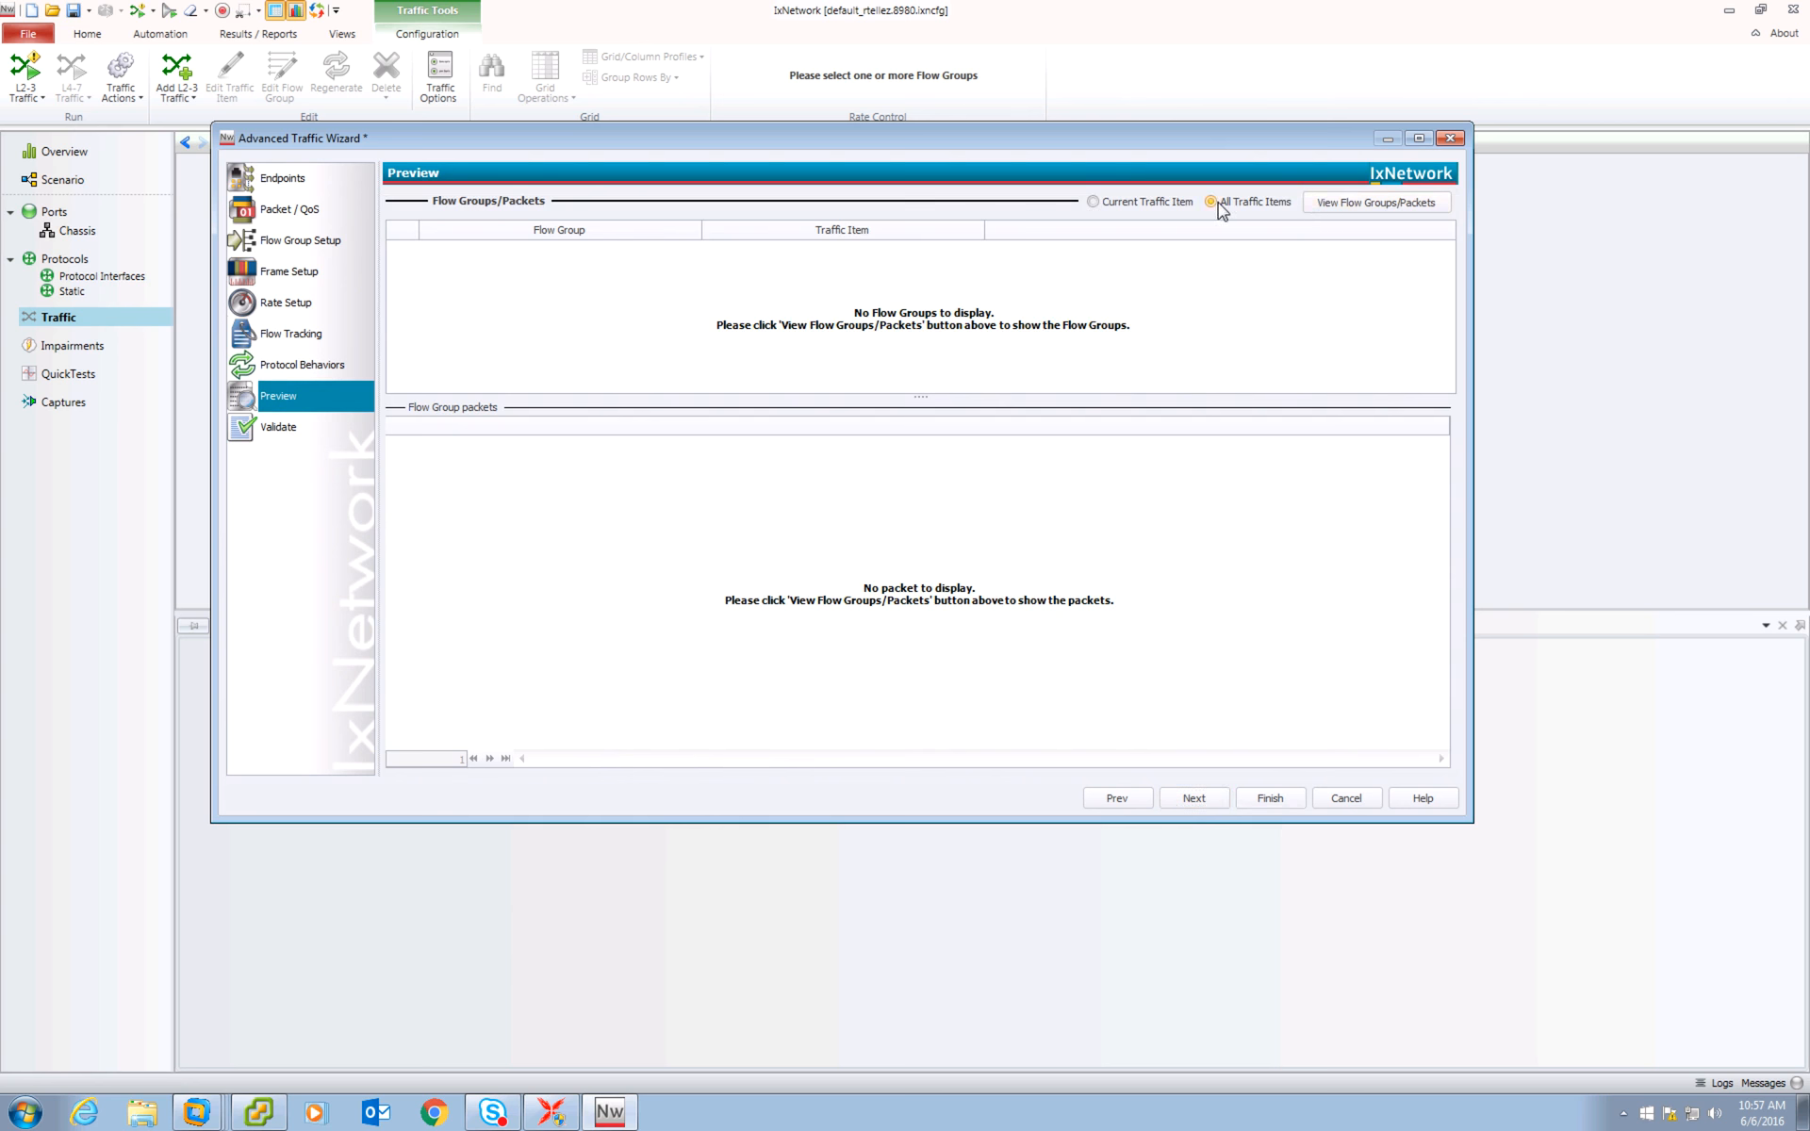
{"action": "left_click", "coordinate": [1379, 204]}
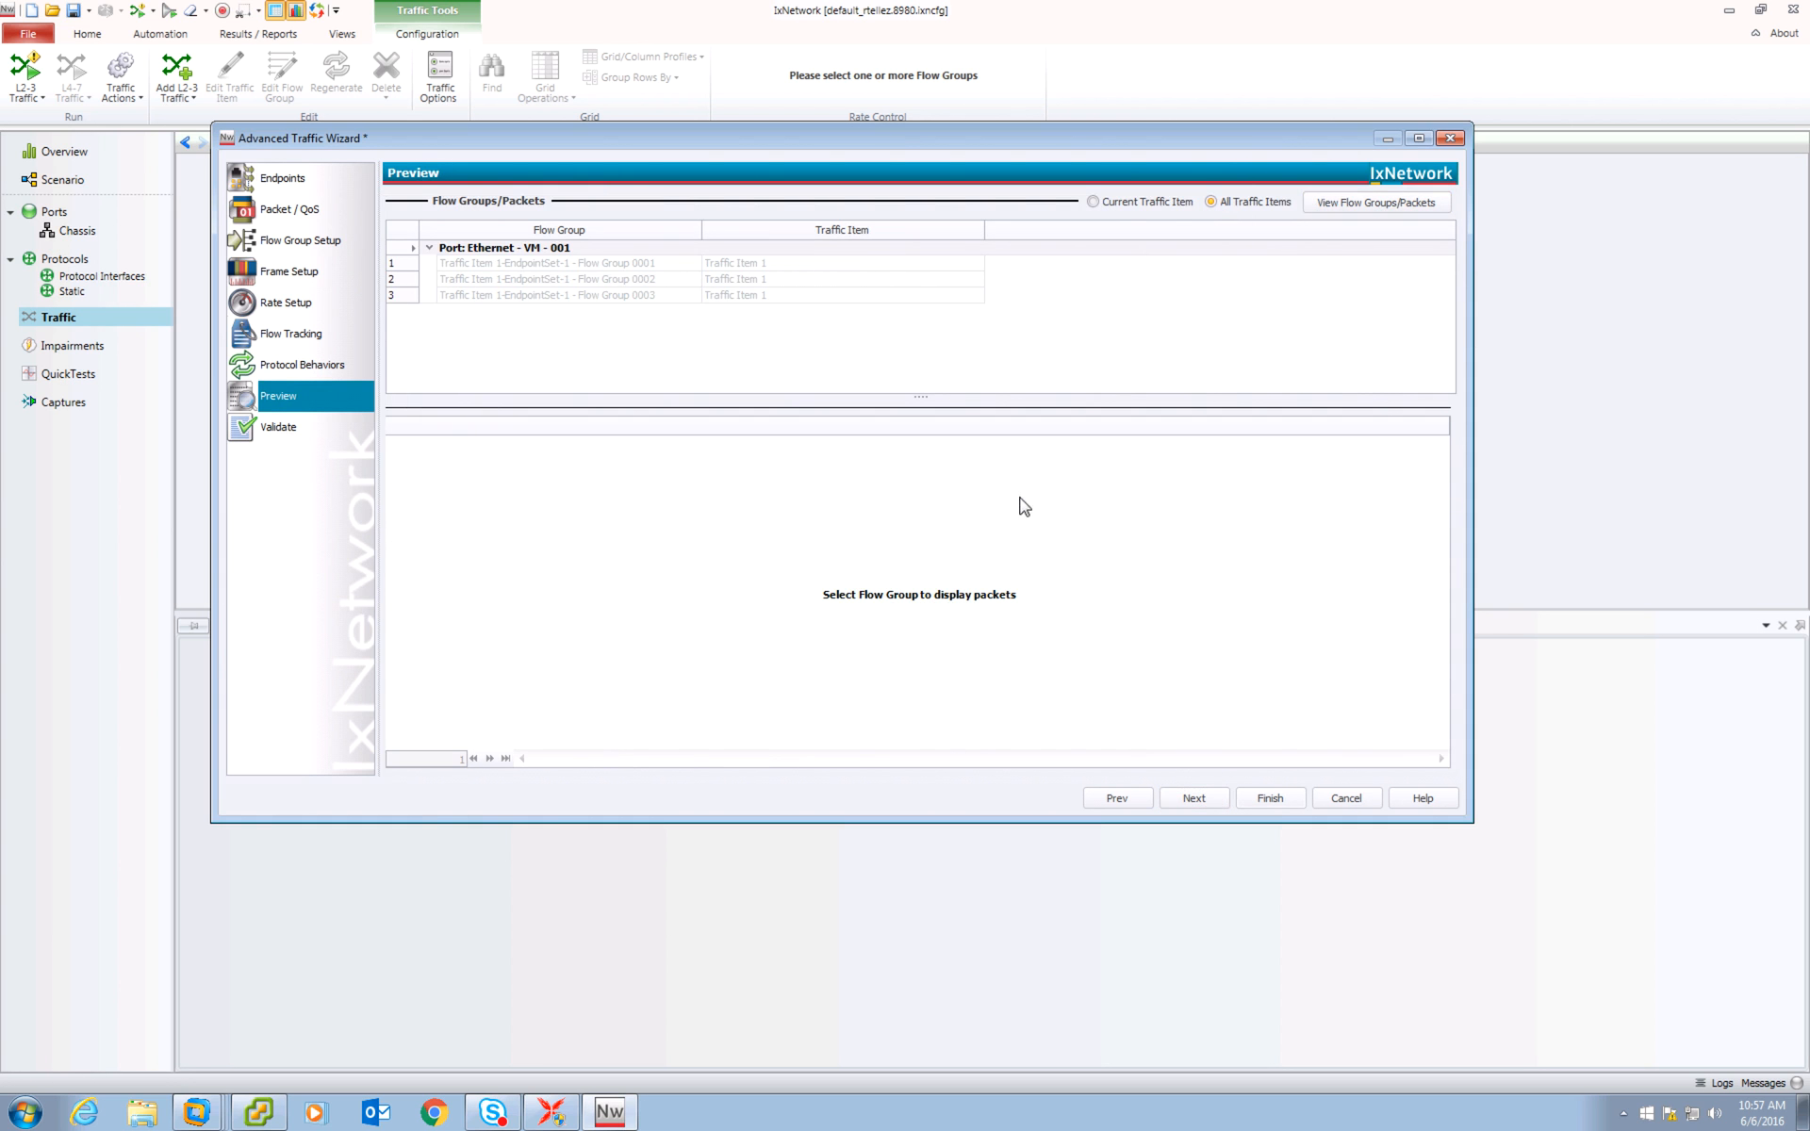
{"action": "left_click", "coordinate": [1213, 800]}
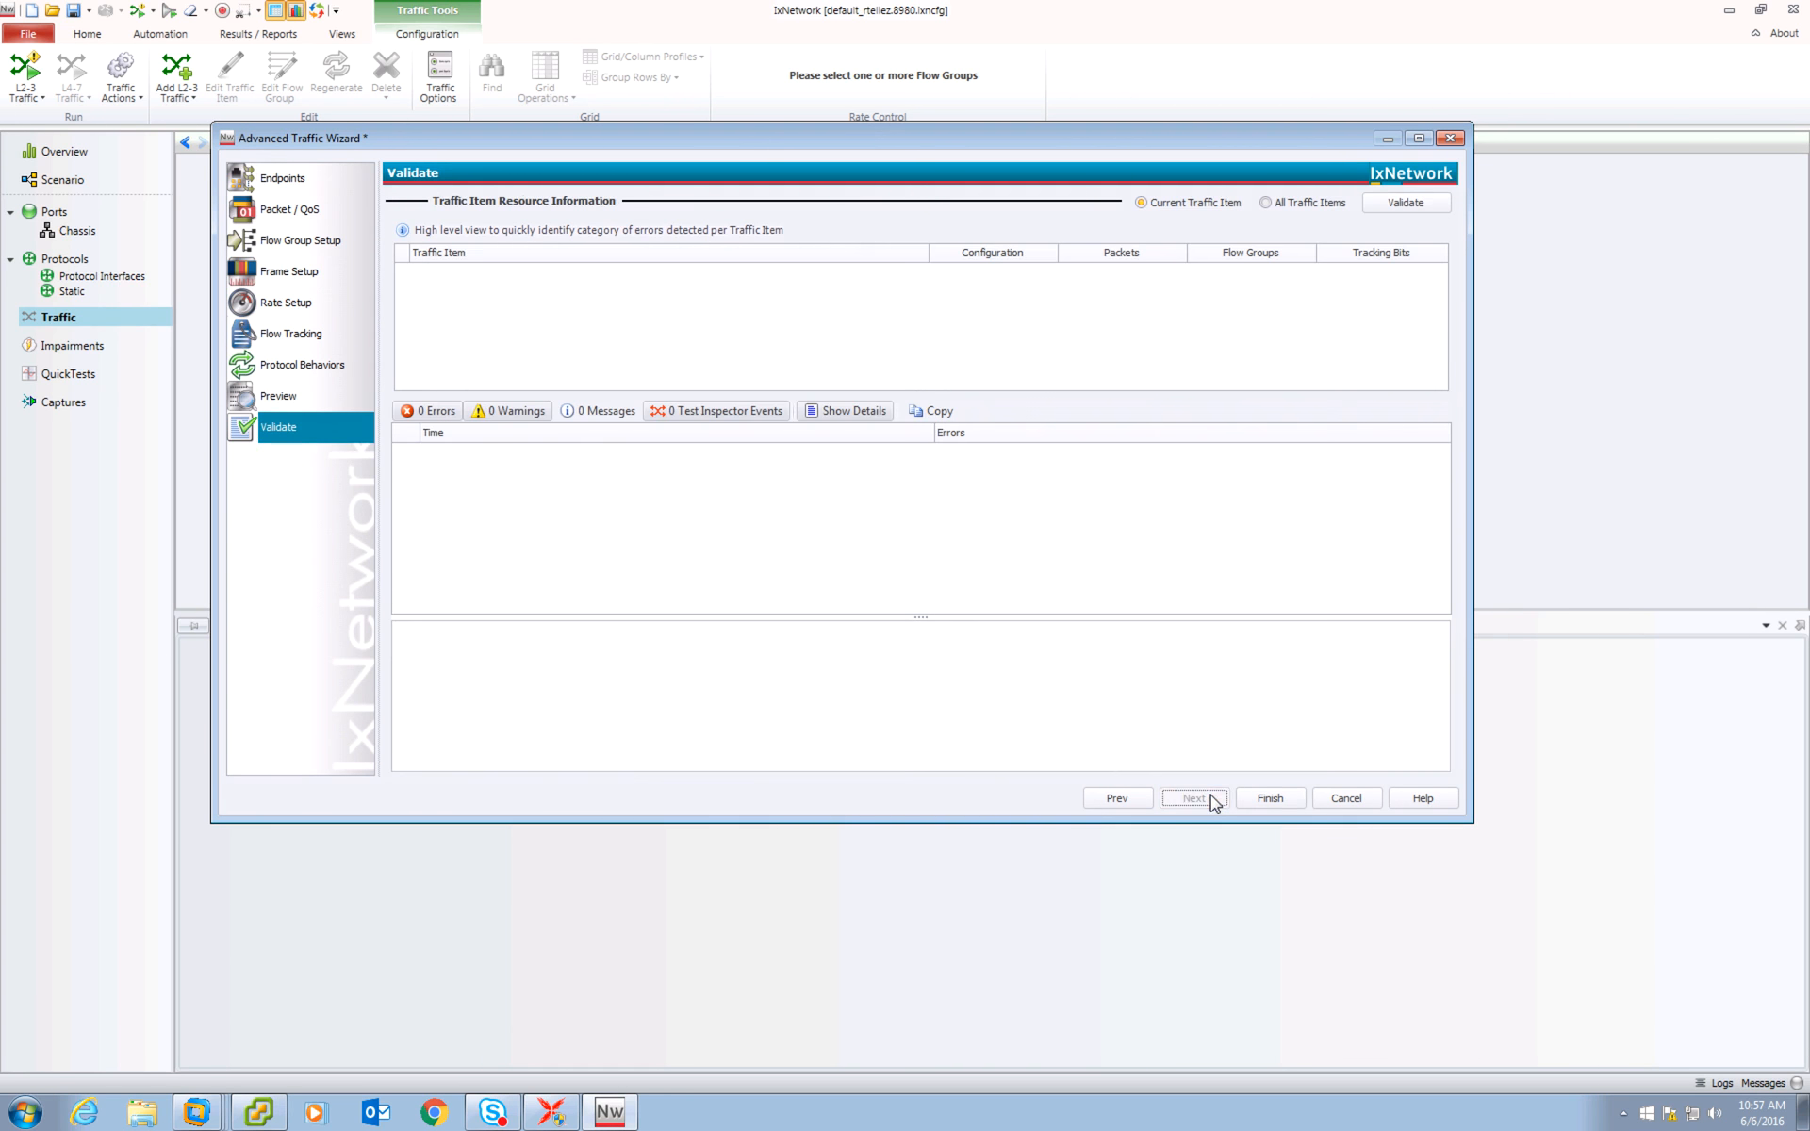
Validate the traffic item and finish the Advanced Traffic Wizard.
{"action": "left_click", "coordinate": [1405, 203]}
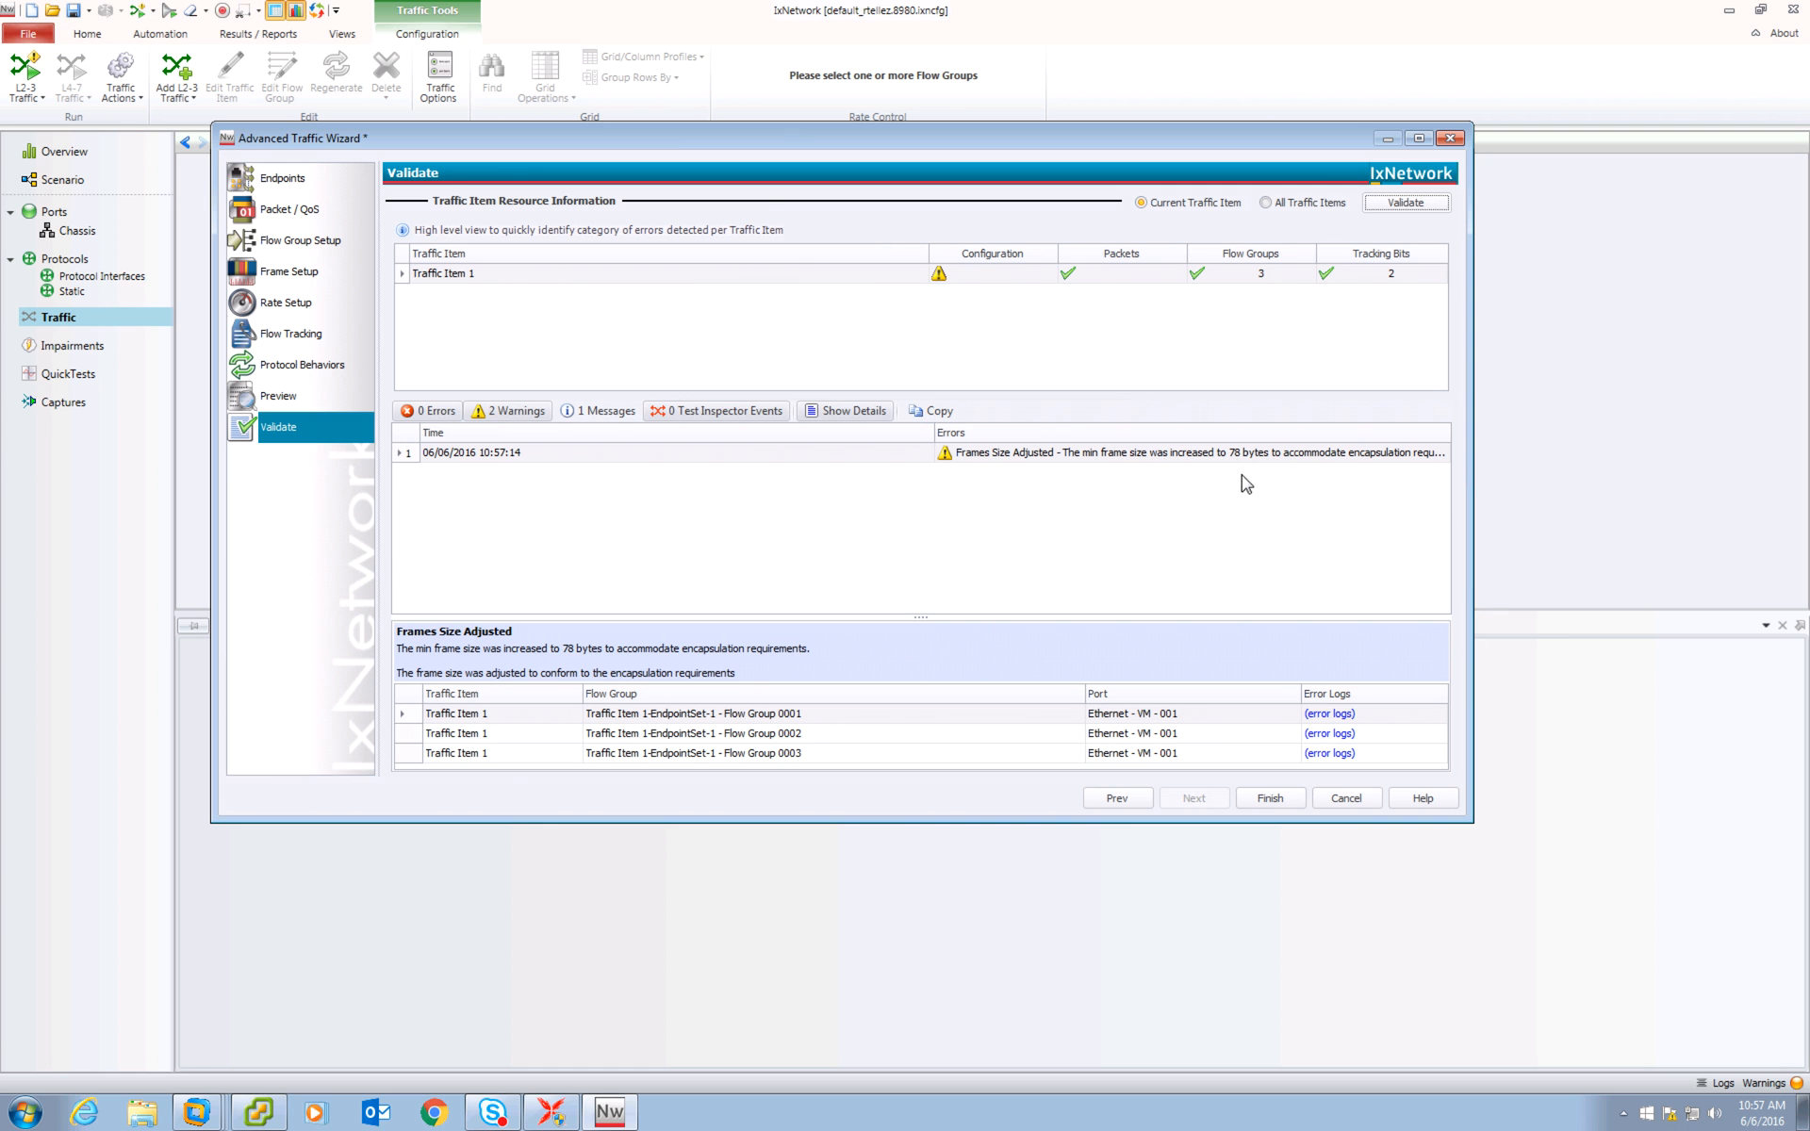
{"action": "left_click", "coordinate": [1266, 799]}
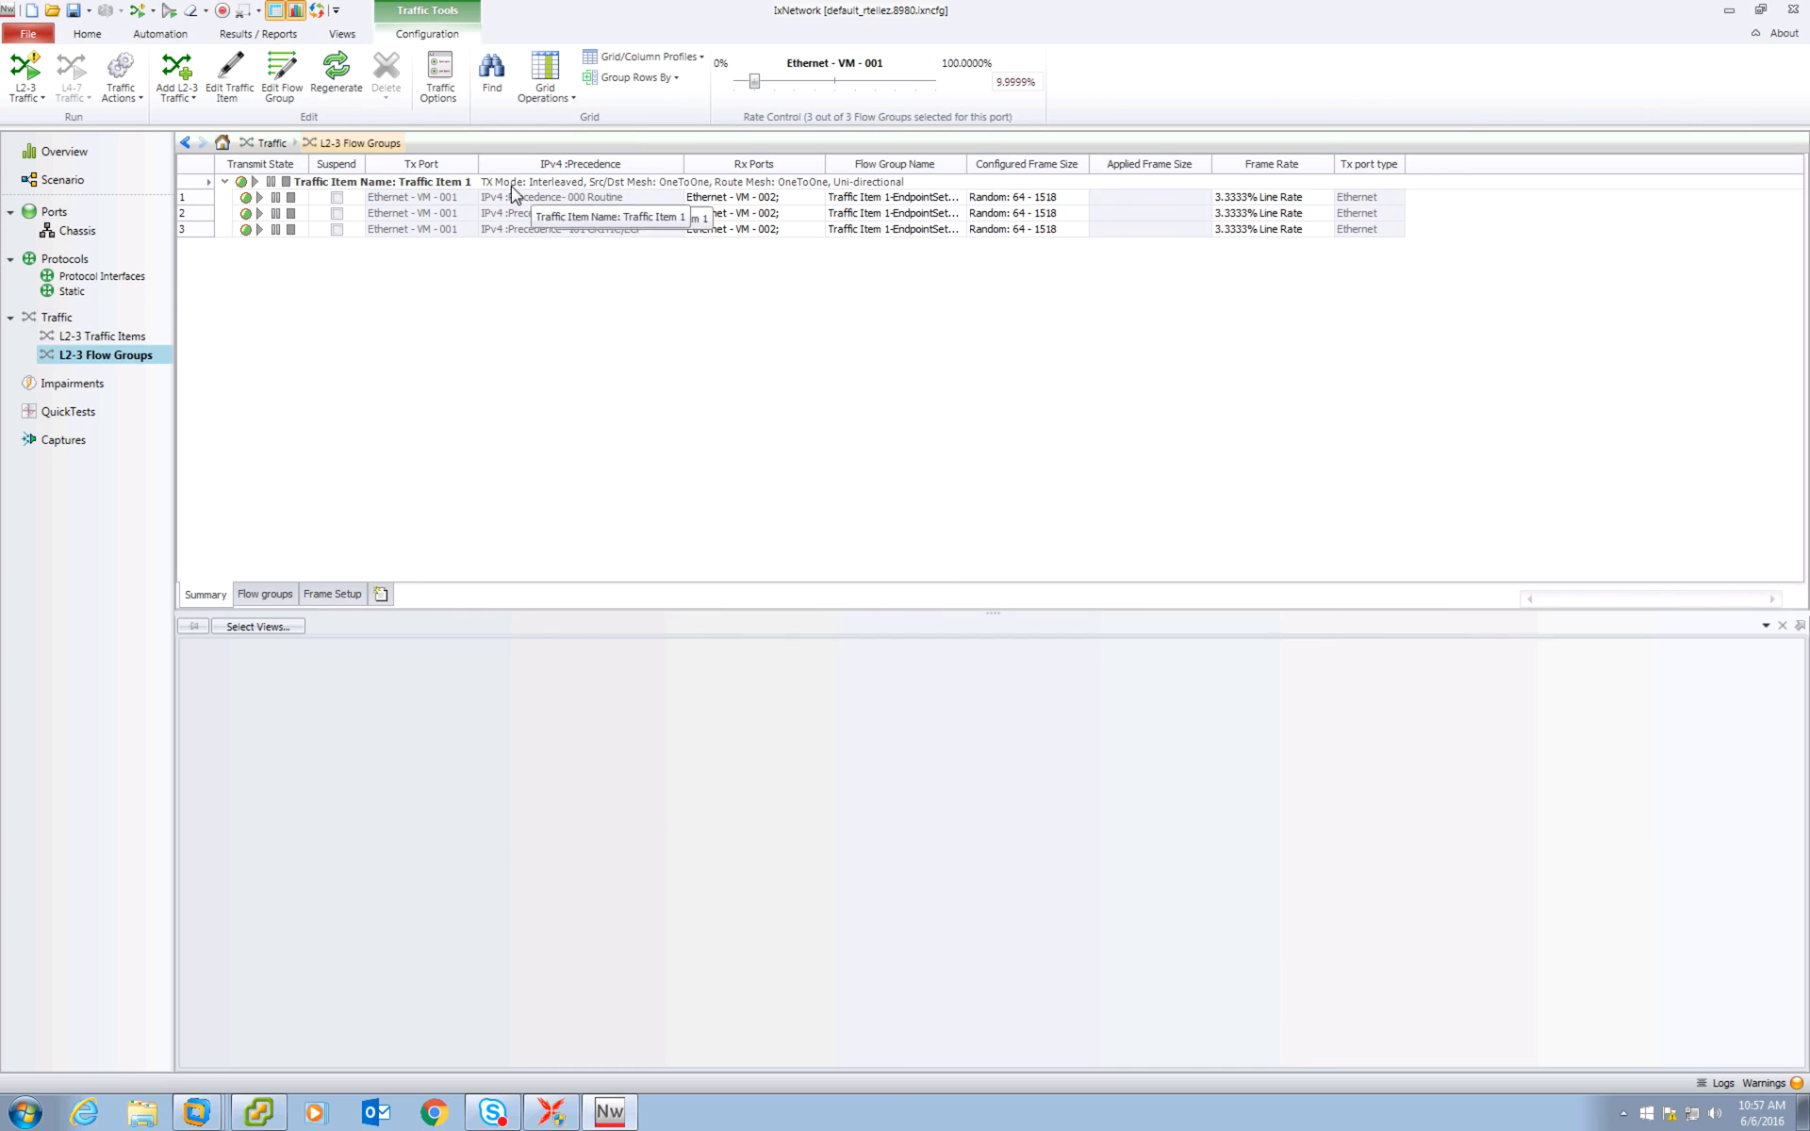
Start transmitting the L2-3 traffic for the three precedence flow groups.
{"action": "left_click_drag", "start_coordinate": [683, 154], "coordinate": [715, 155]}
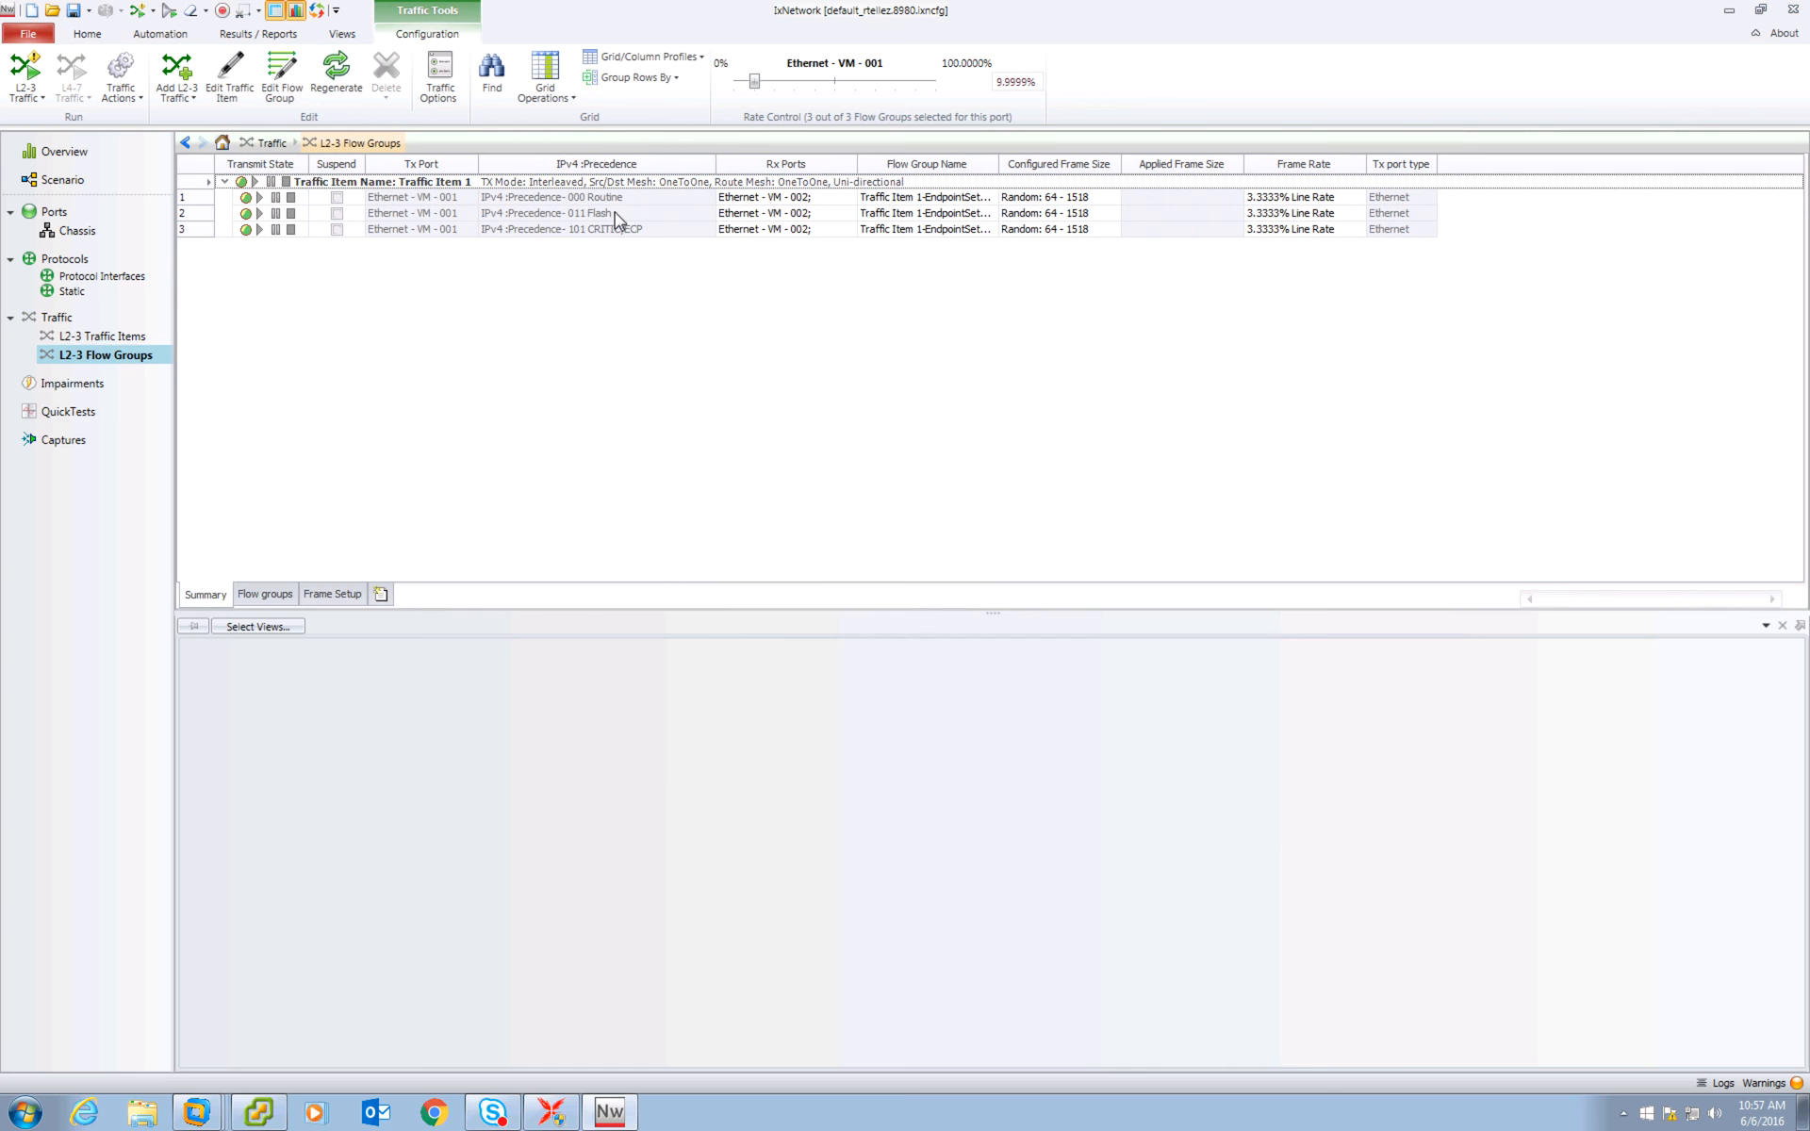
{"action": "left_click", "coordinate": [613, 229]}
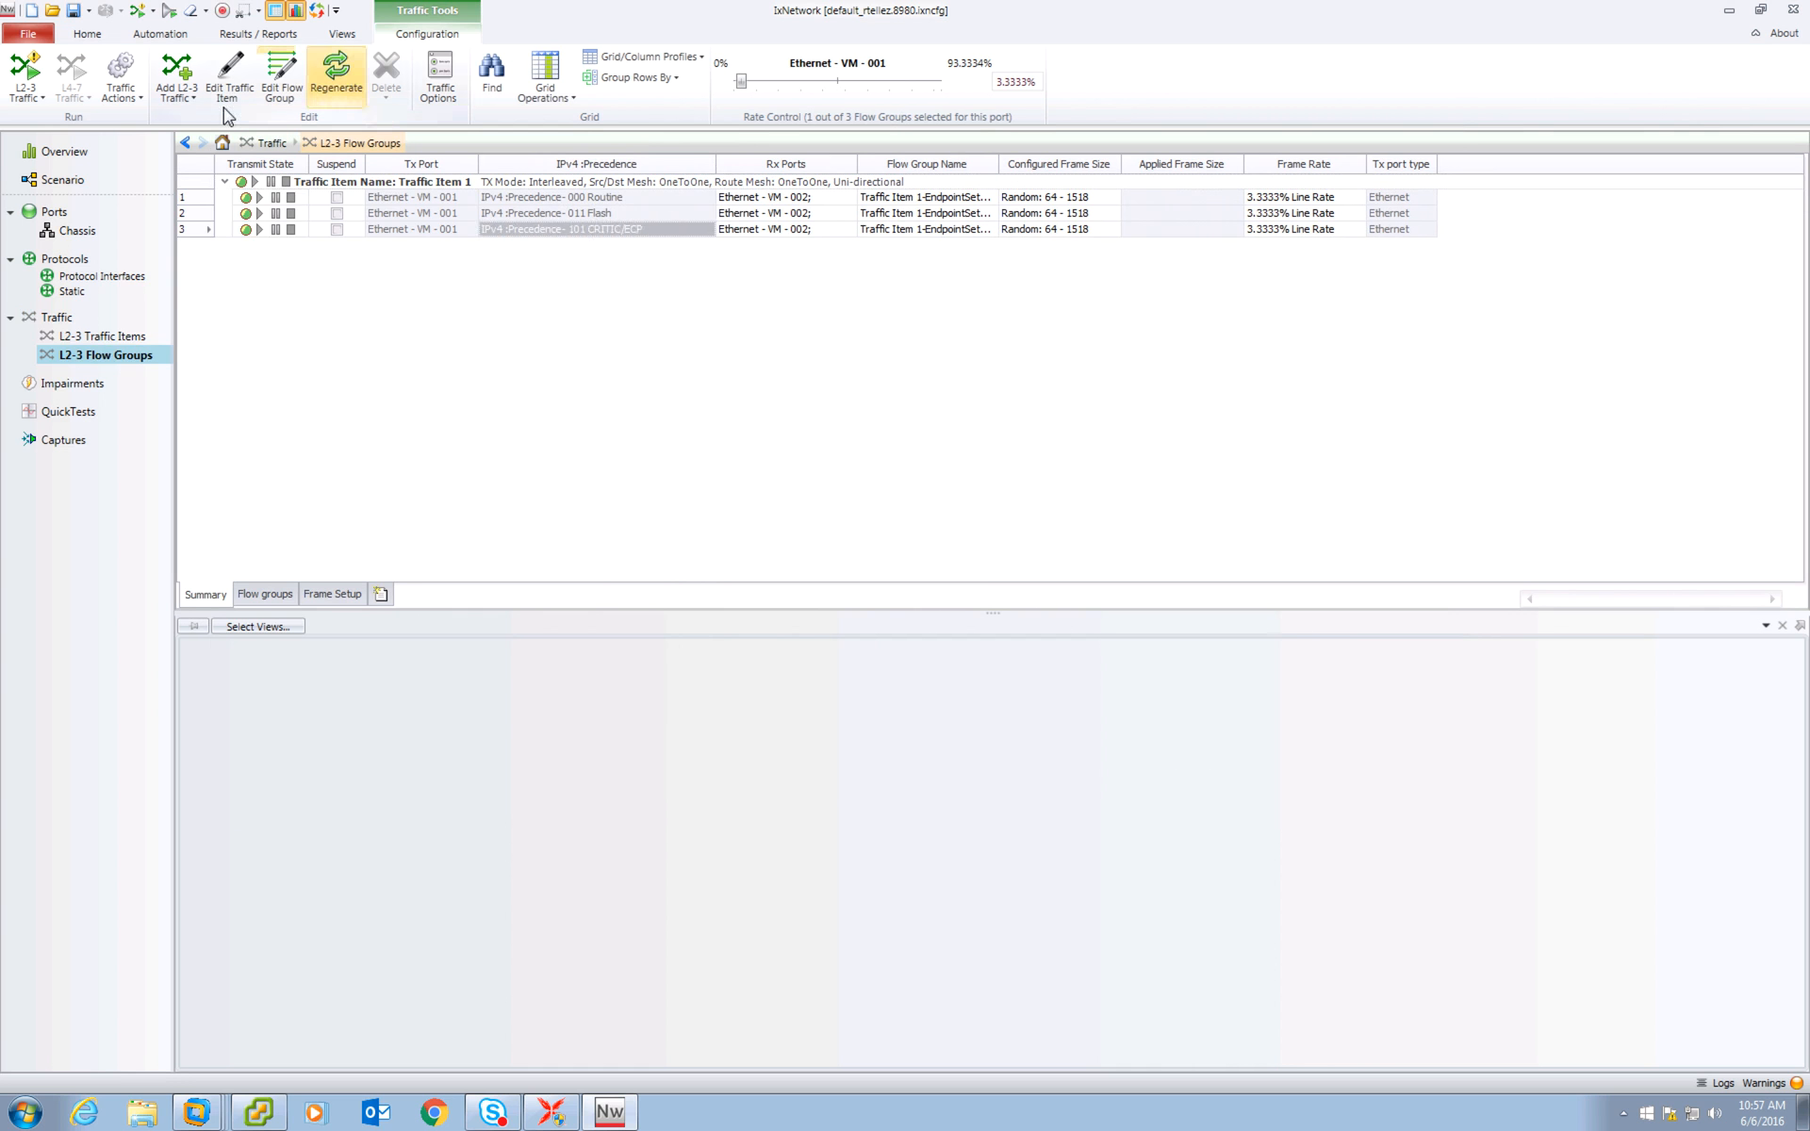
{"action": "left_click", "coordinate": [30, 76]}
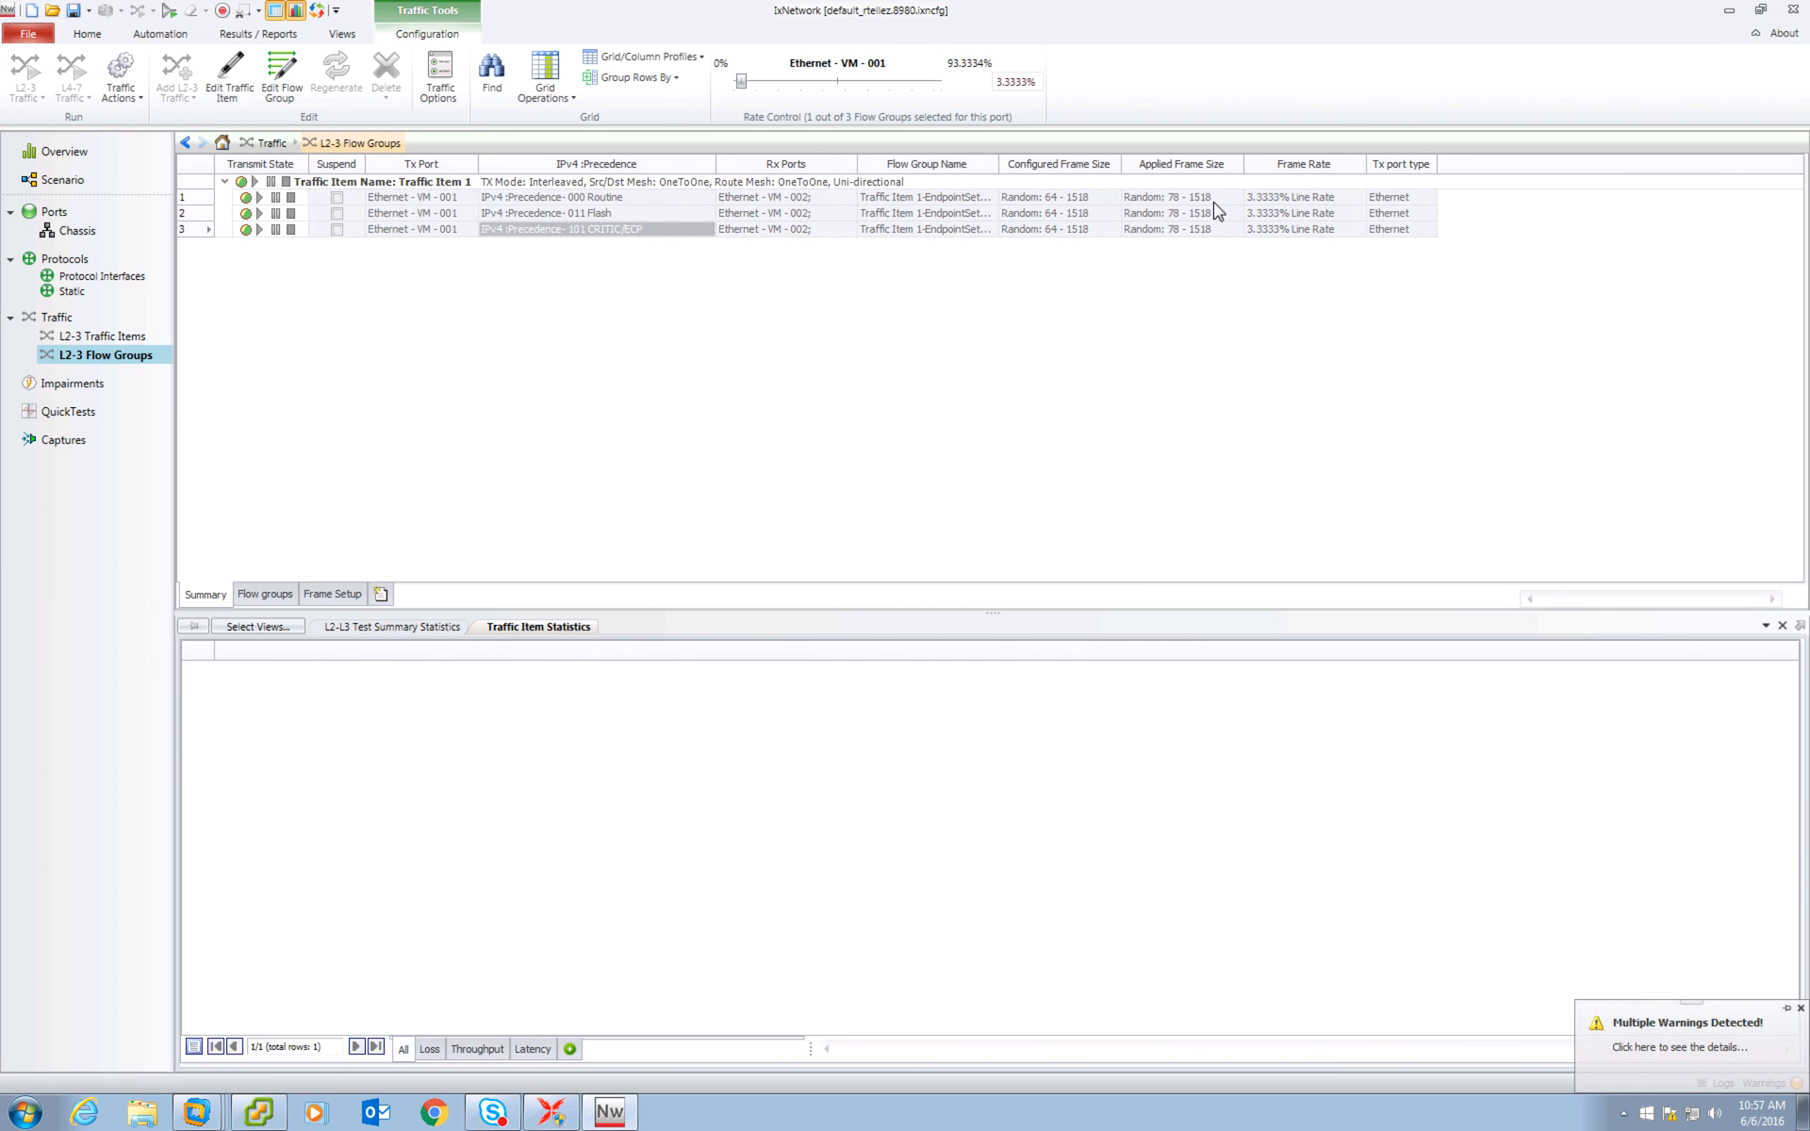
Open the warning details and review each listed warning before closing the errors window.
{"action": "left_click", "coordinate": [1670, 1046]}
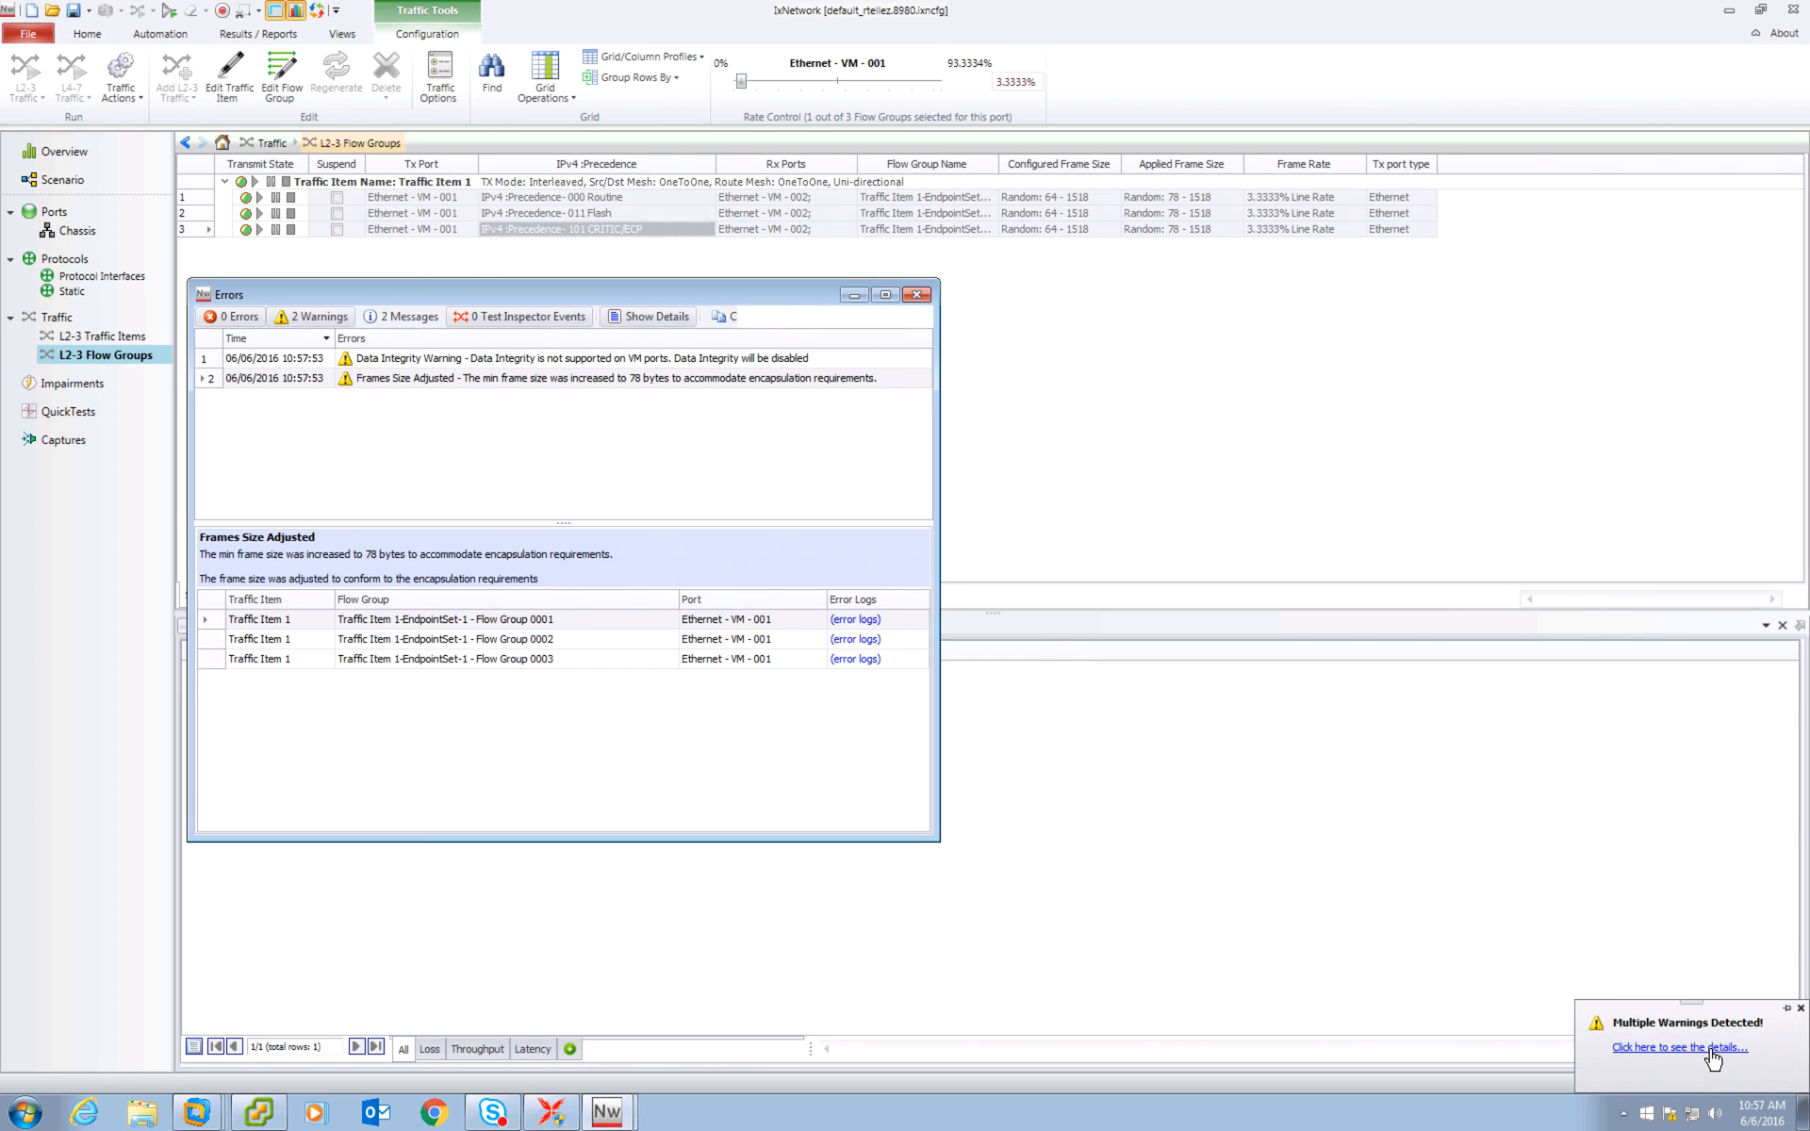
{"action": "left_click", "coordinate": [519, 364]}
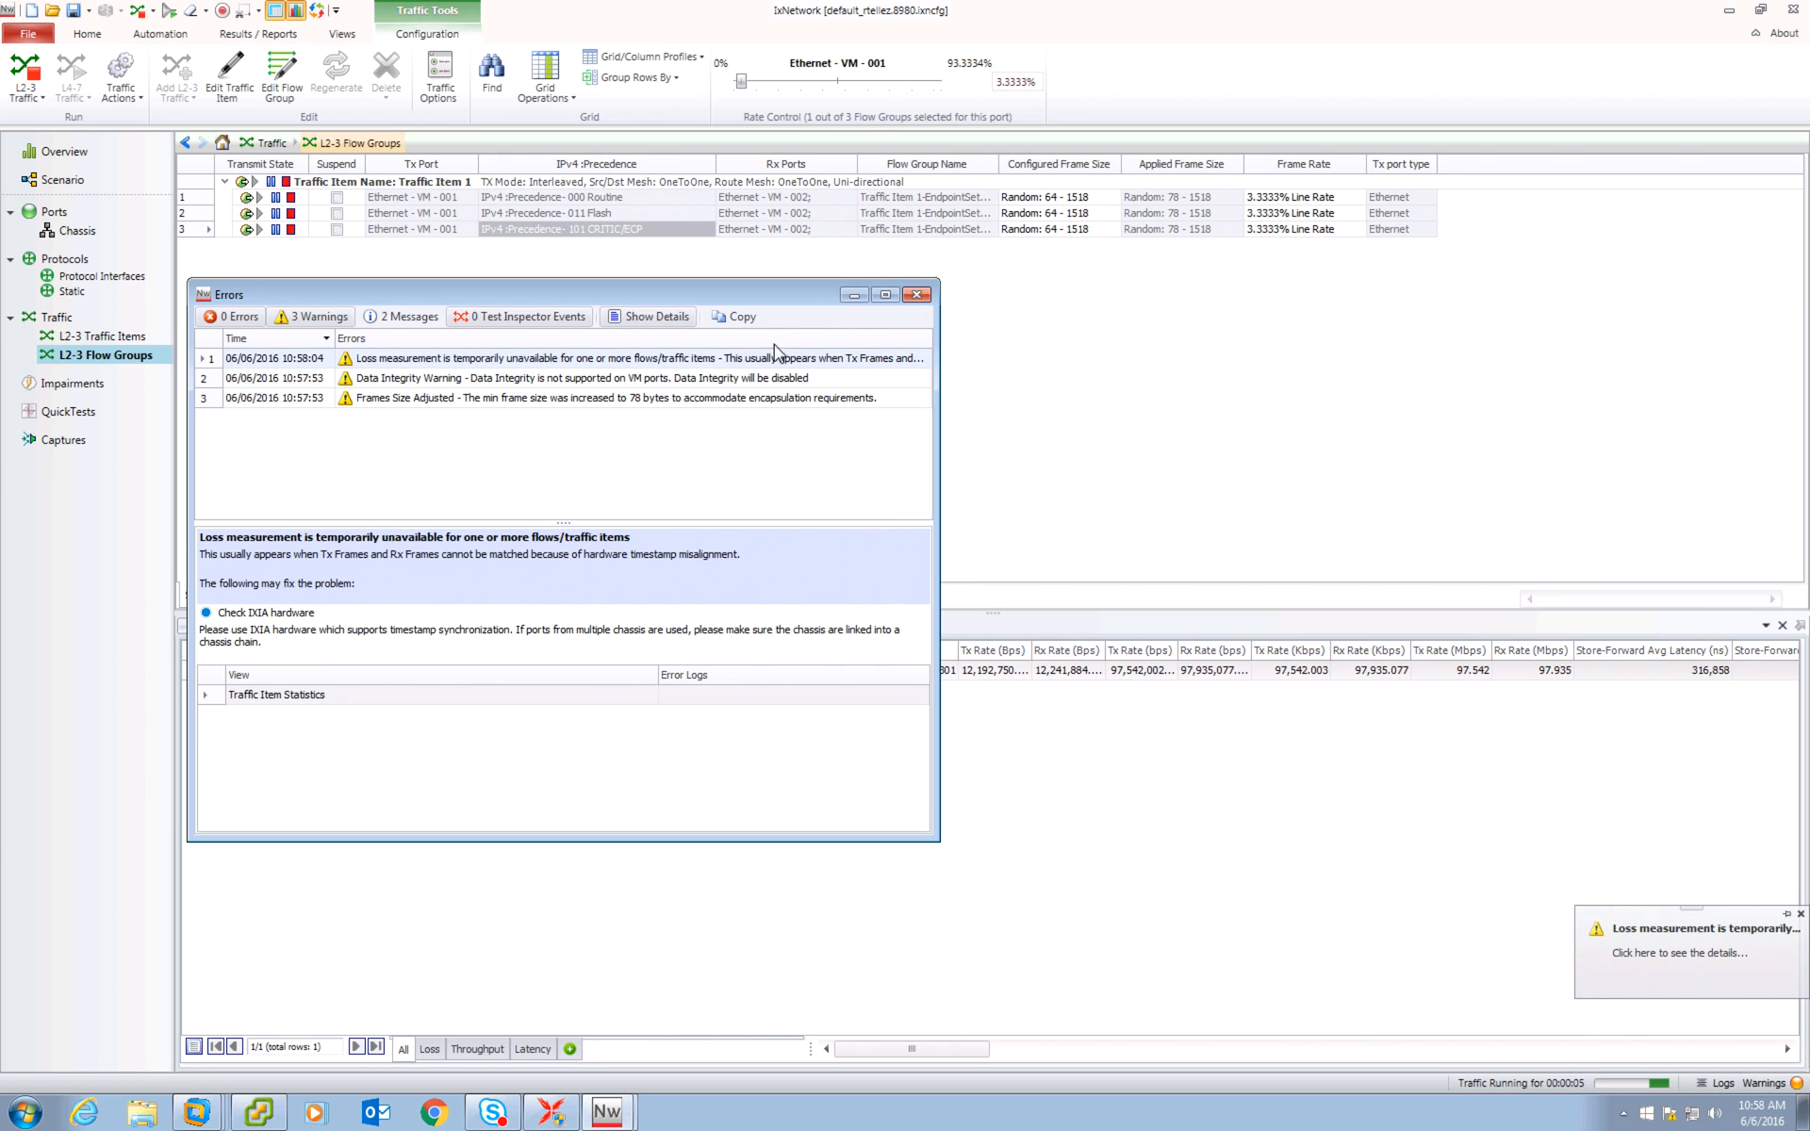
{"action": "left_click", "coordinate": [916, 294]}
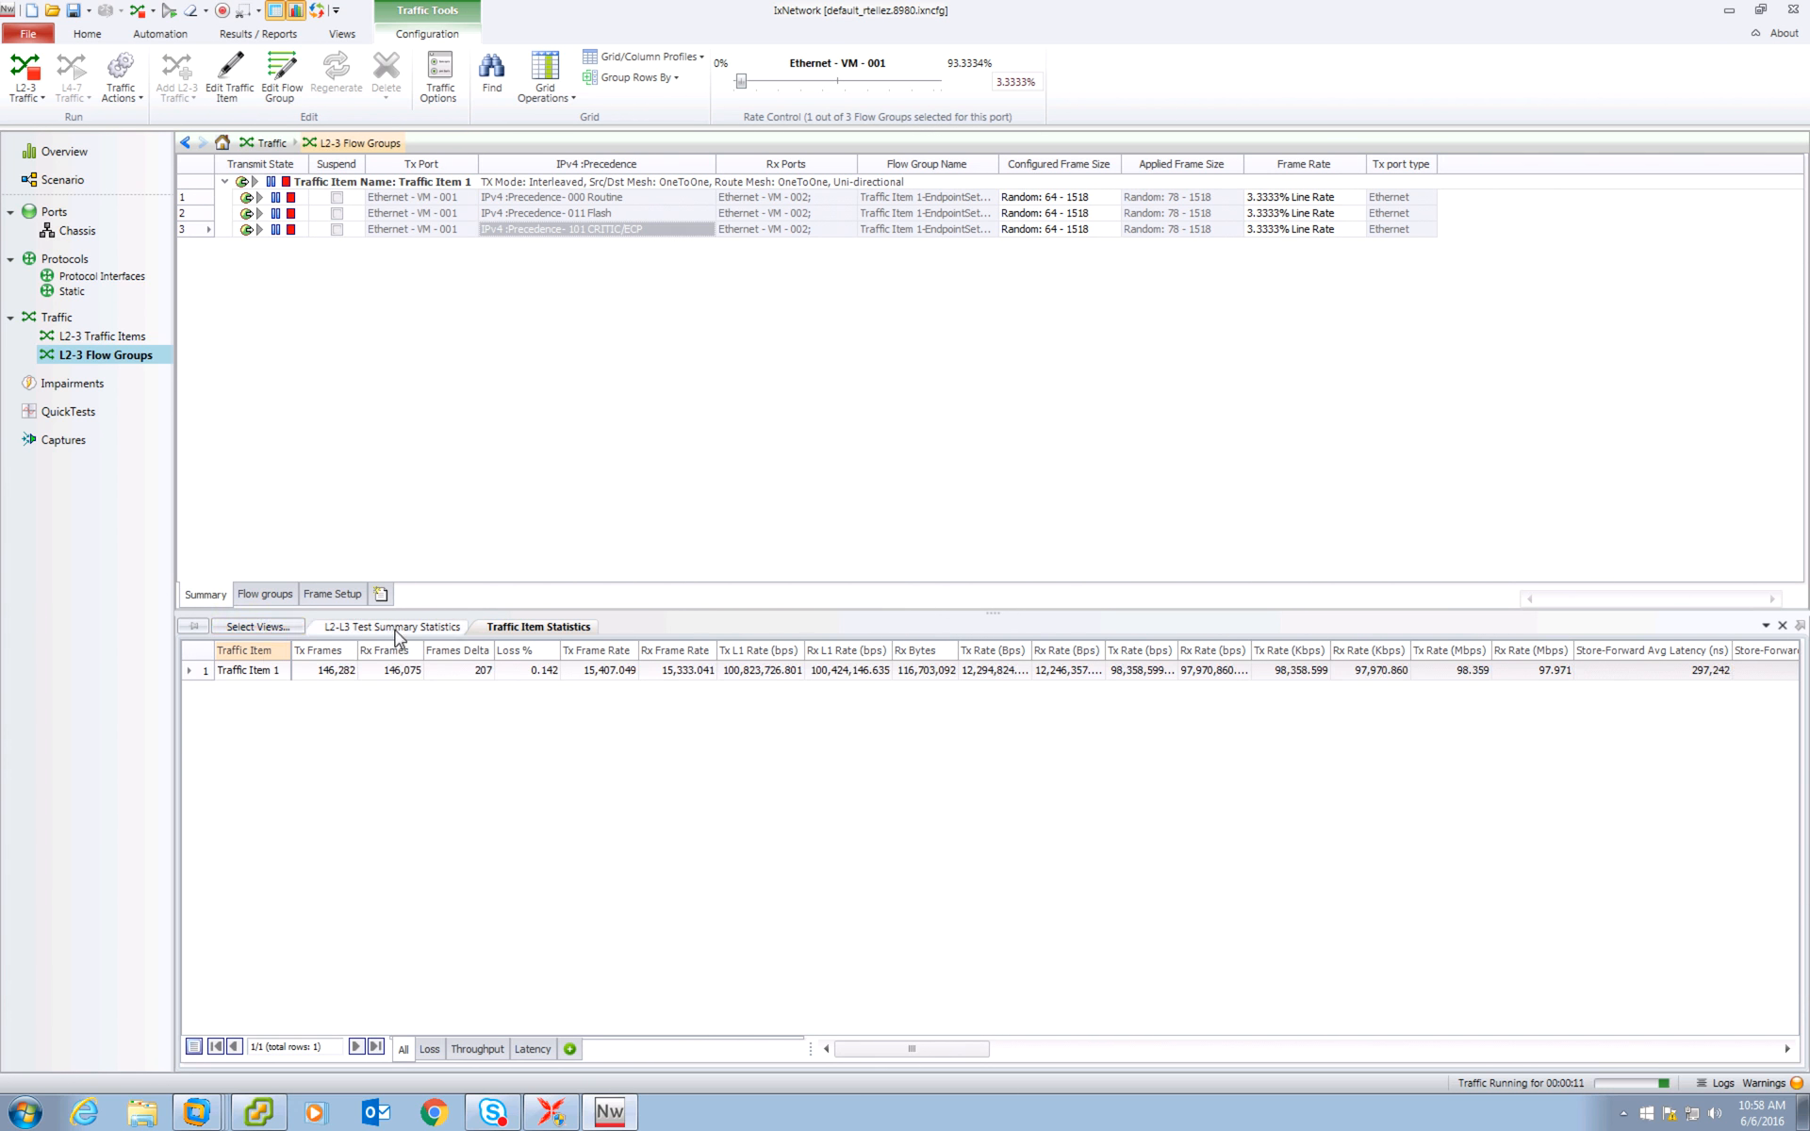
Add the Flow Statistics and Flow Detective views to the statistics pane.
{"action": "left_click", "coordinate": [270, 631]}
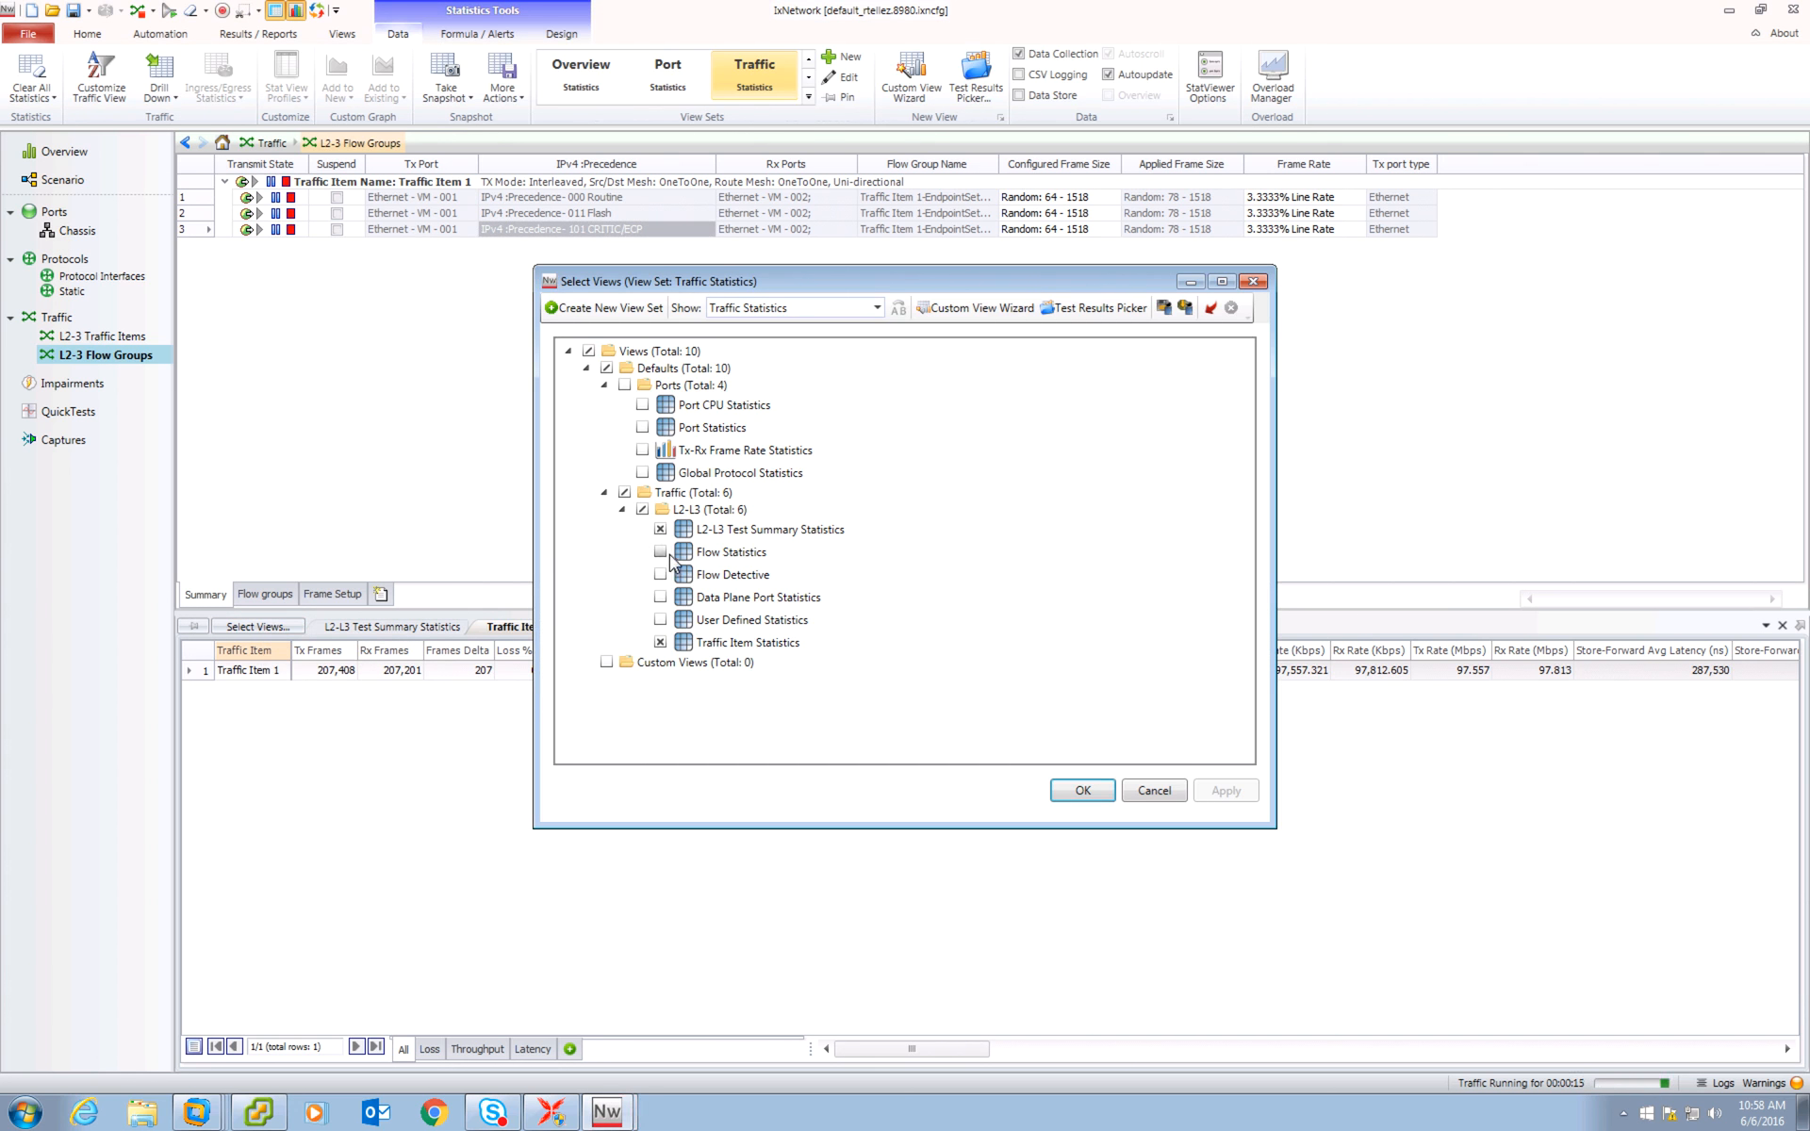
{"action": "left_click", "coordinate": [661, 552]}
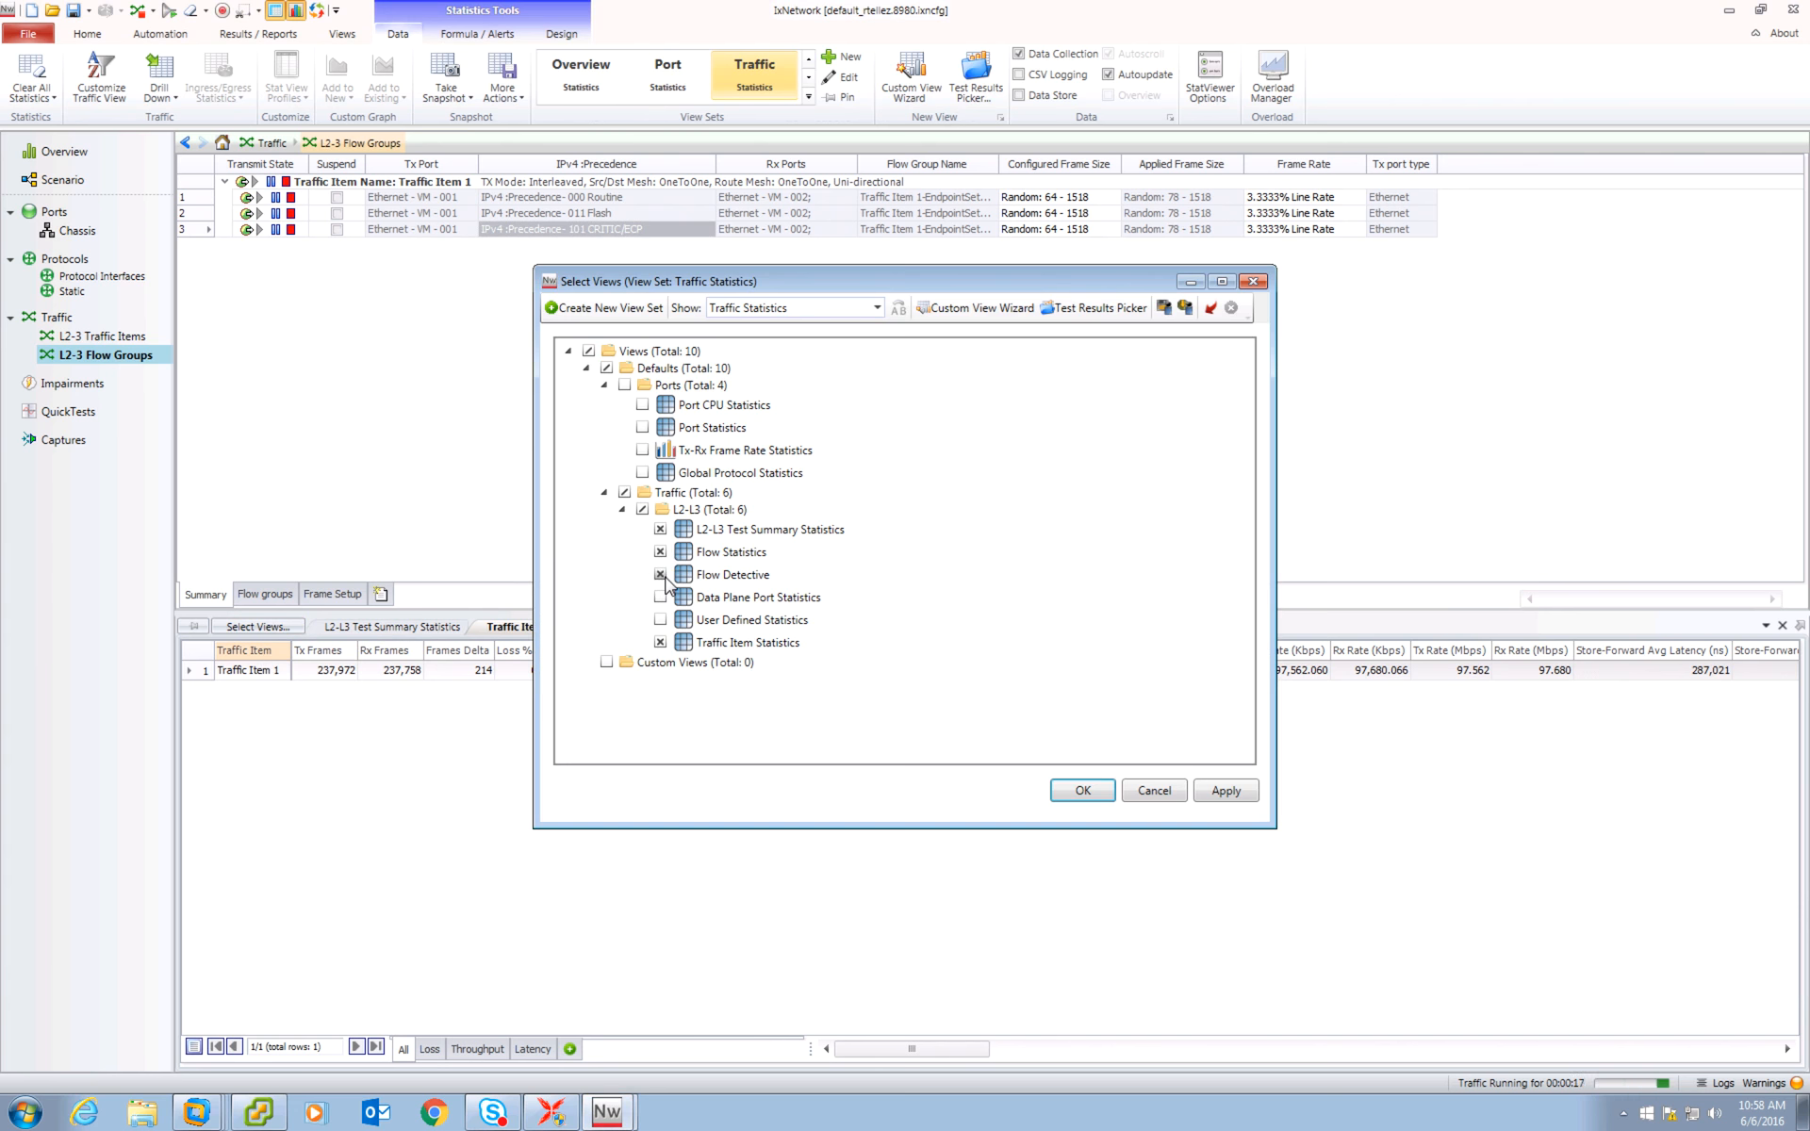
{"action": "left_click", "coordinate": [1219, 792]}
{"action": "left_click", "coordinate": [1102, 794]}
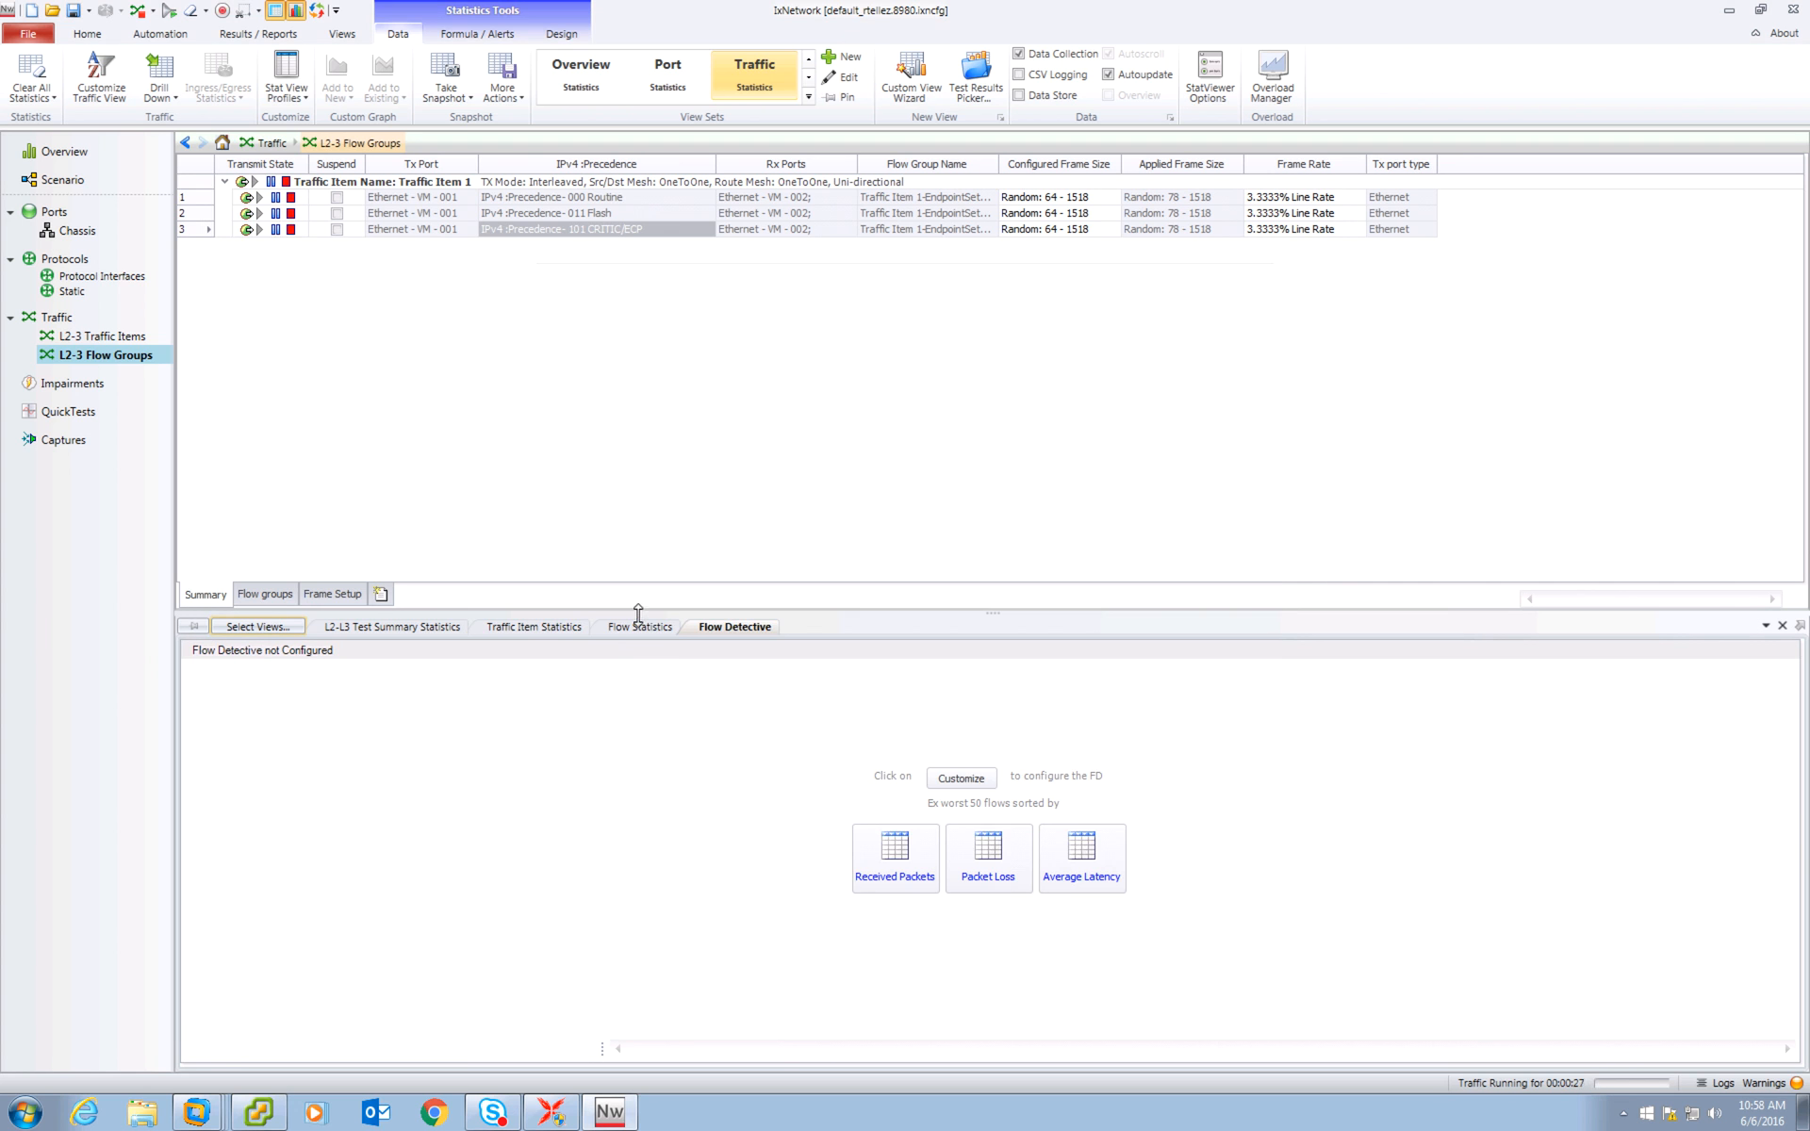
Try to apply the Packet Loss profile in Flow Detective, opening and then closing the statistics options.
{"action": "left_click", "coordinate": [640, 628]}
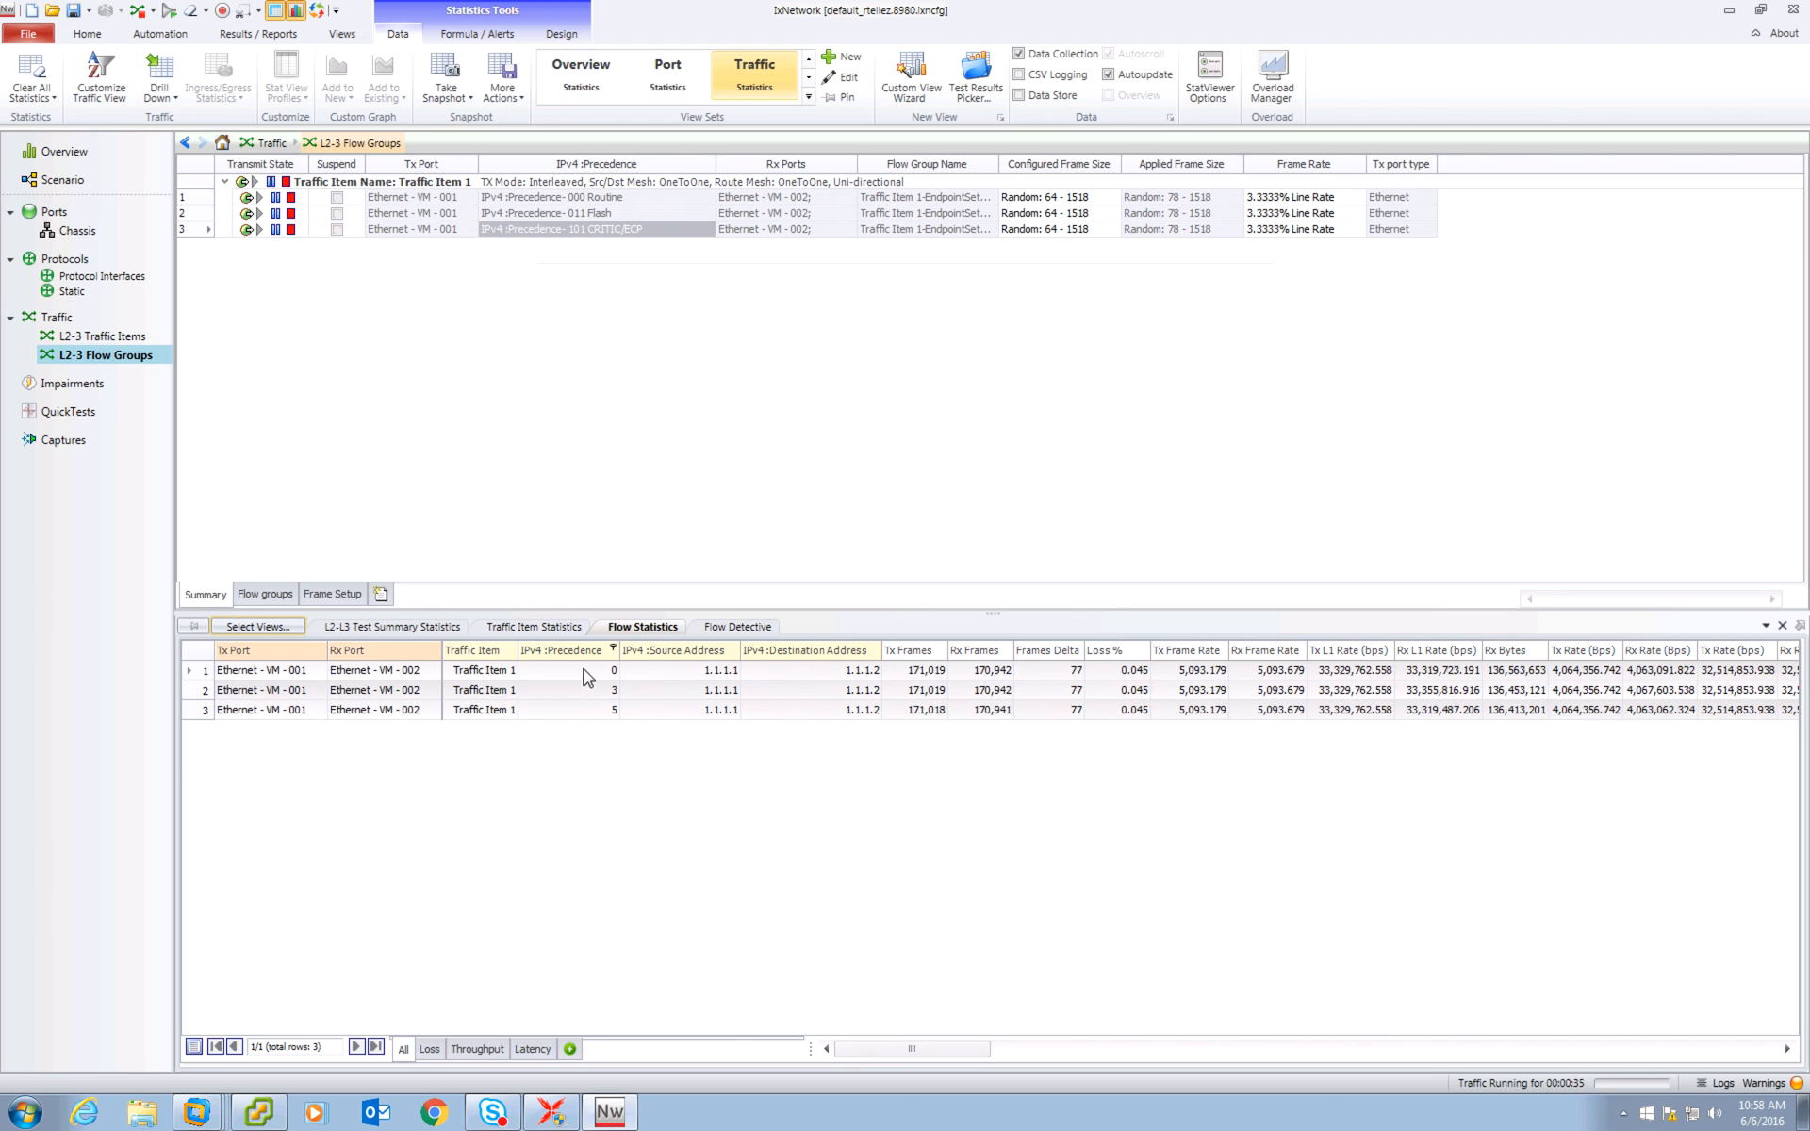
{"action": "left_click", "coordinate": [734, 627]}
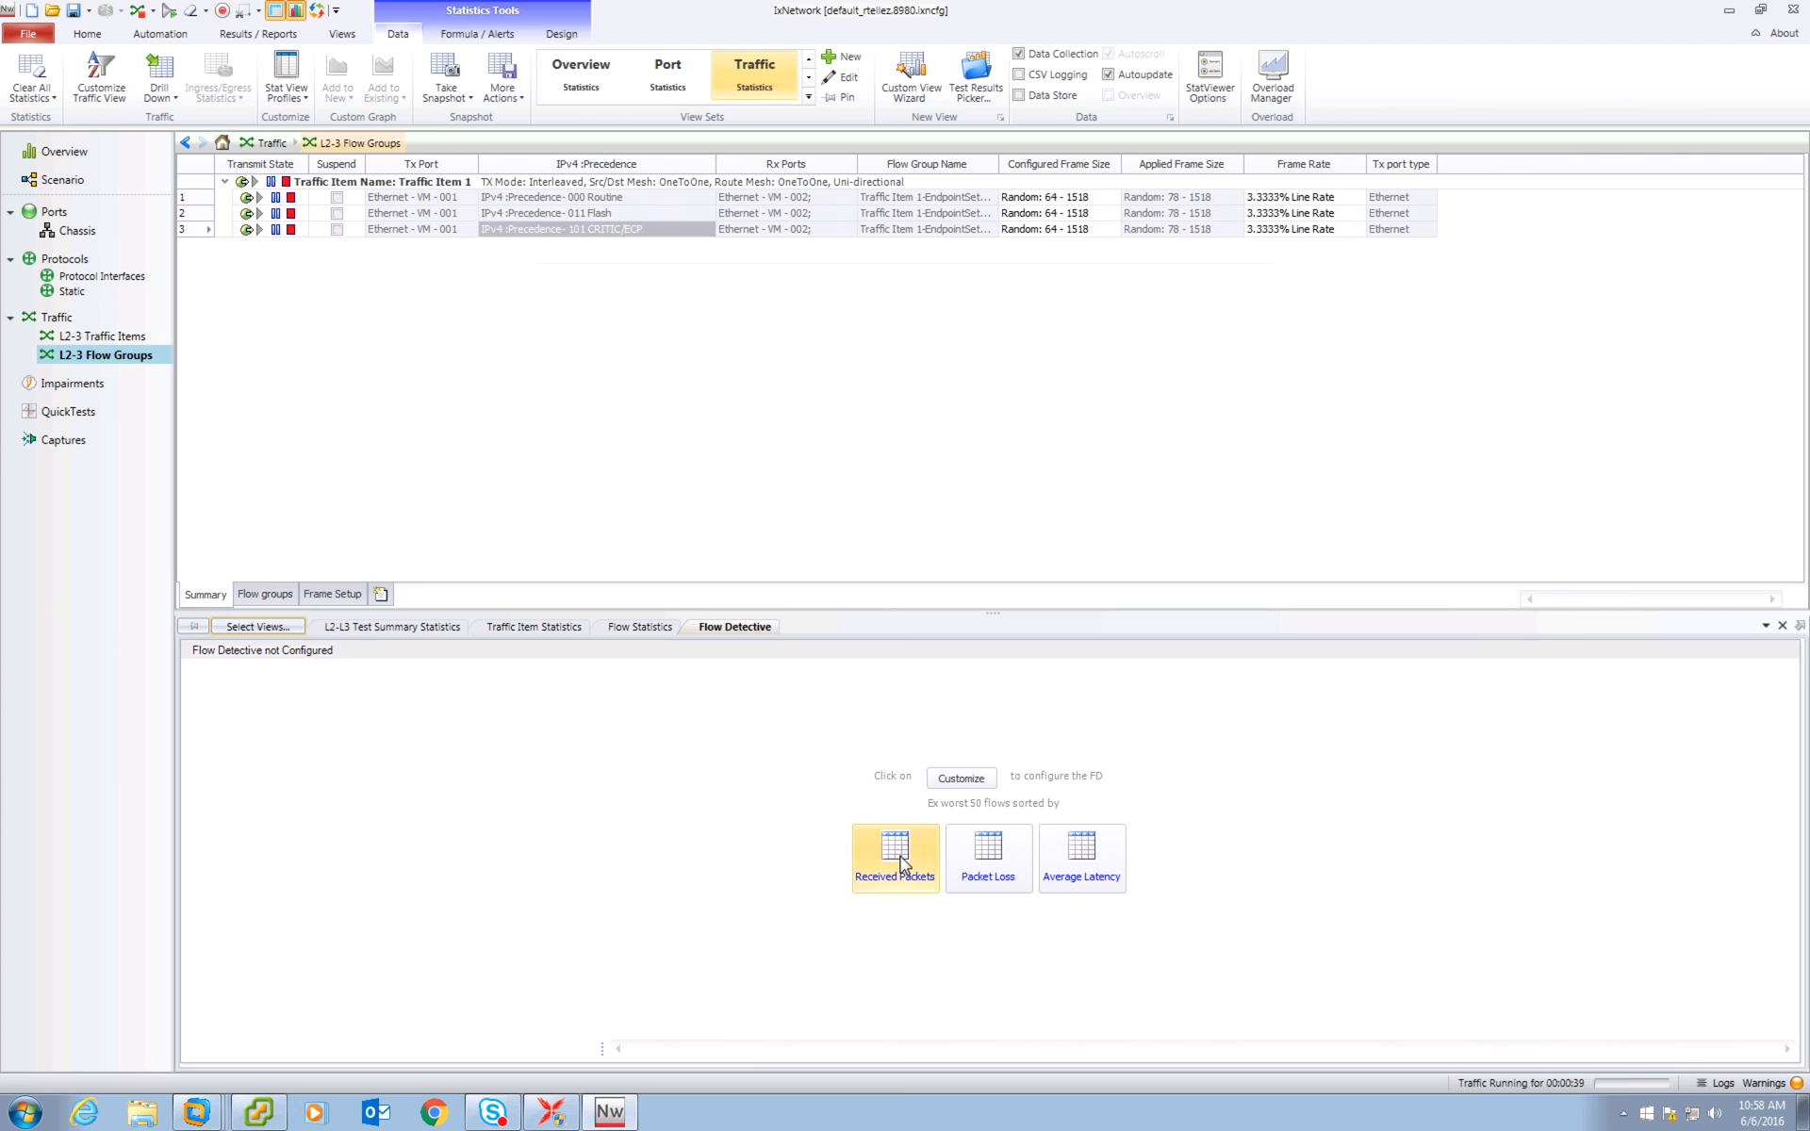
{"action": "left_click", "coordinate": [990, 853]}
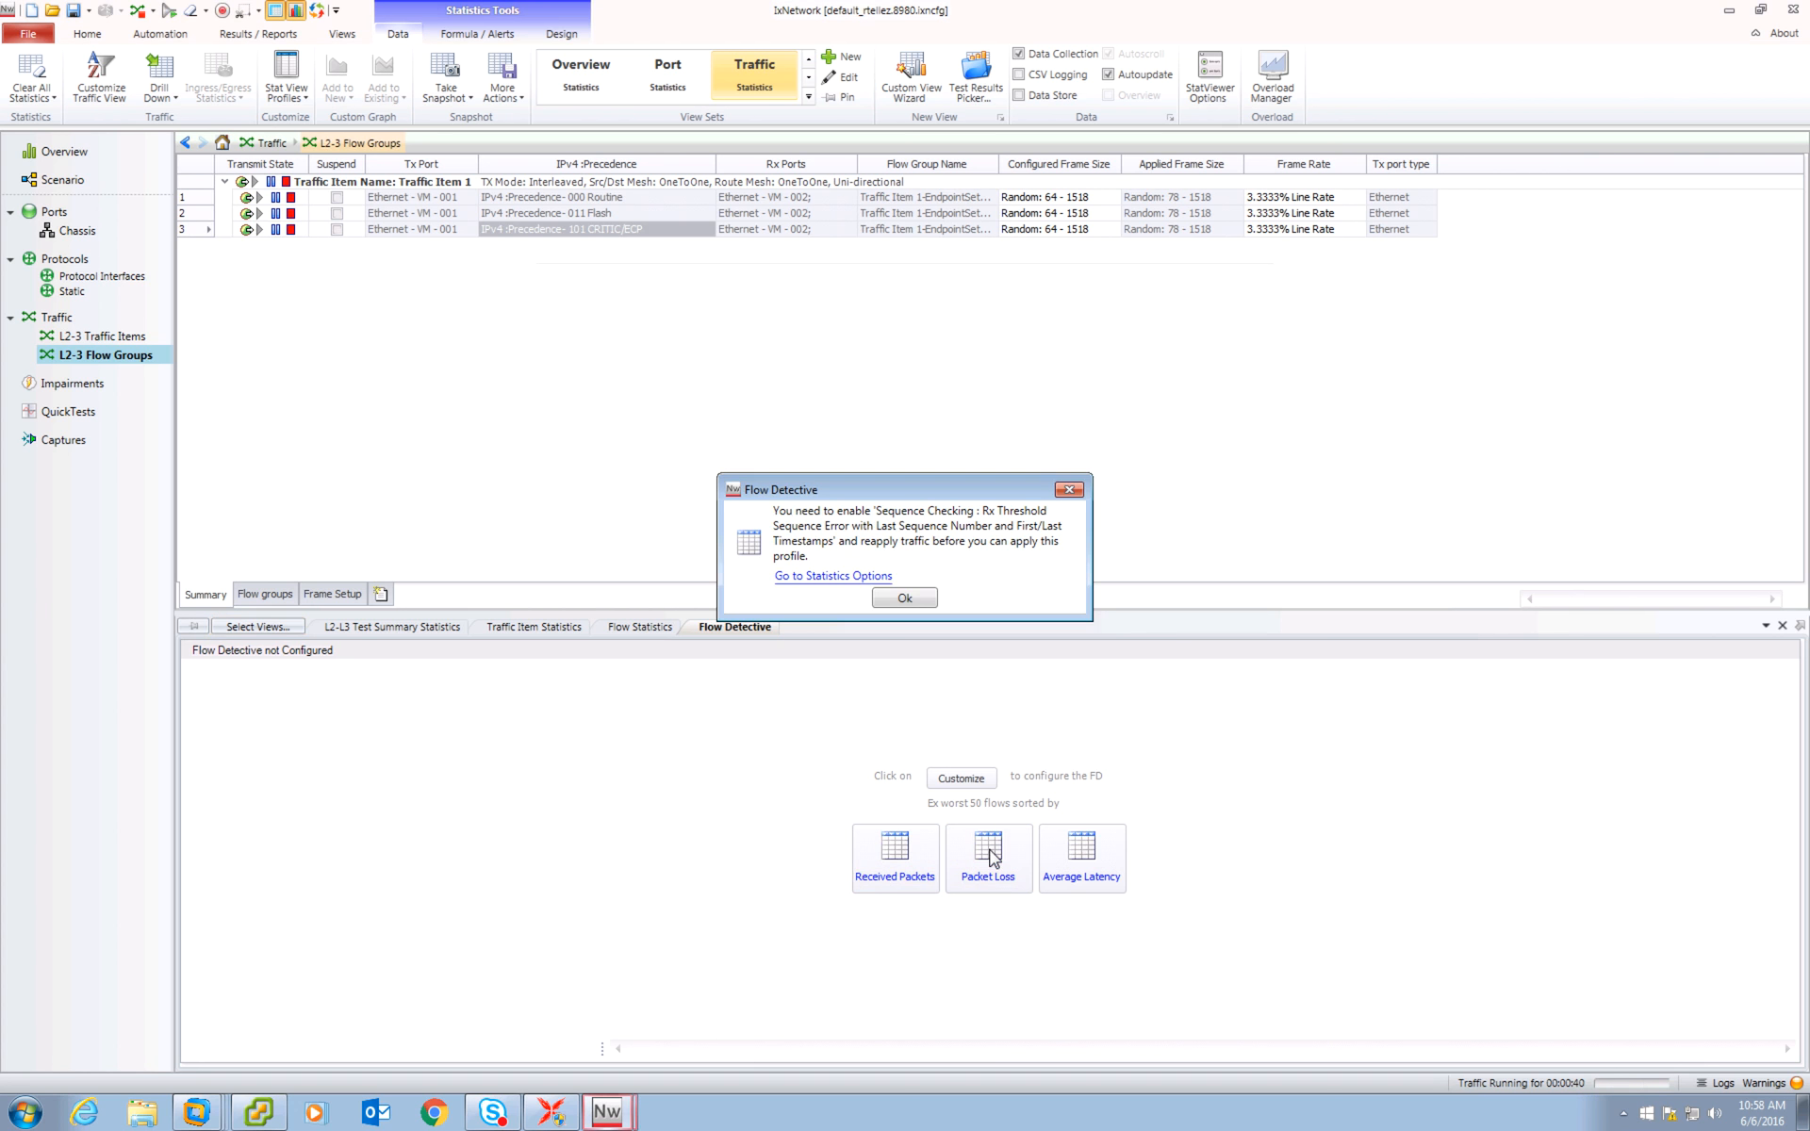
{"action": "left_click", "coordinate": [894, 581]}
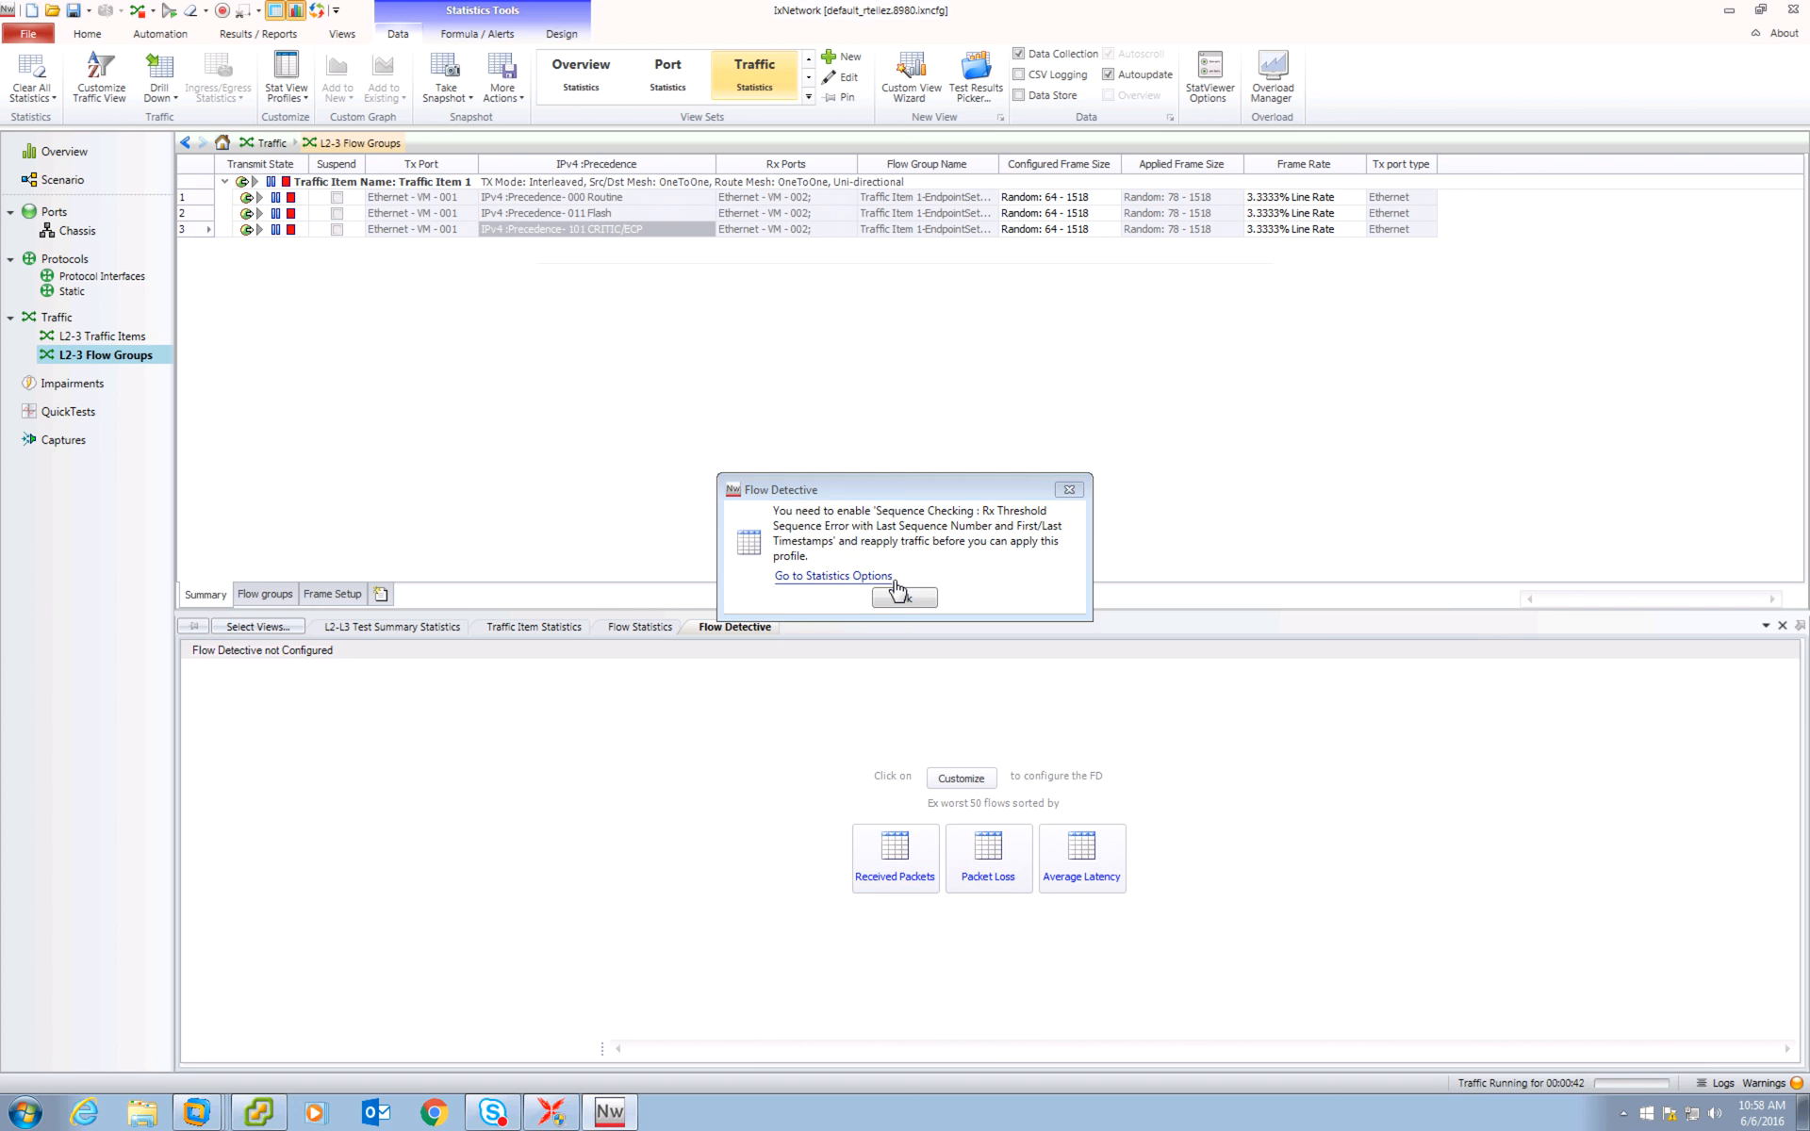
{"action": "left_click", "coordinate": [900, 599]}
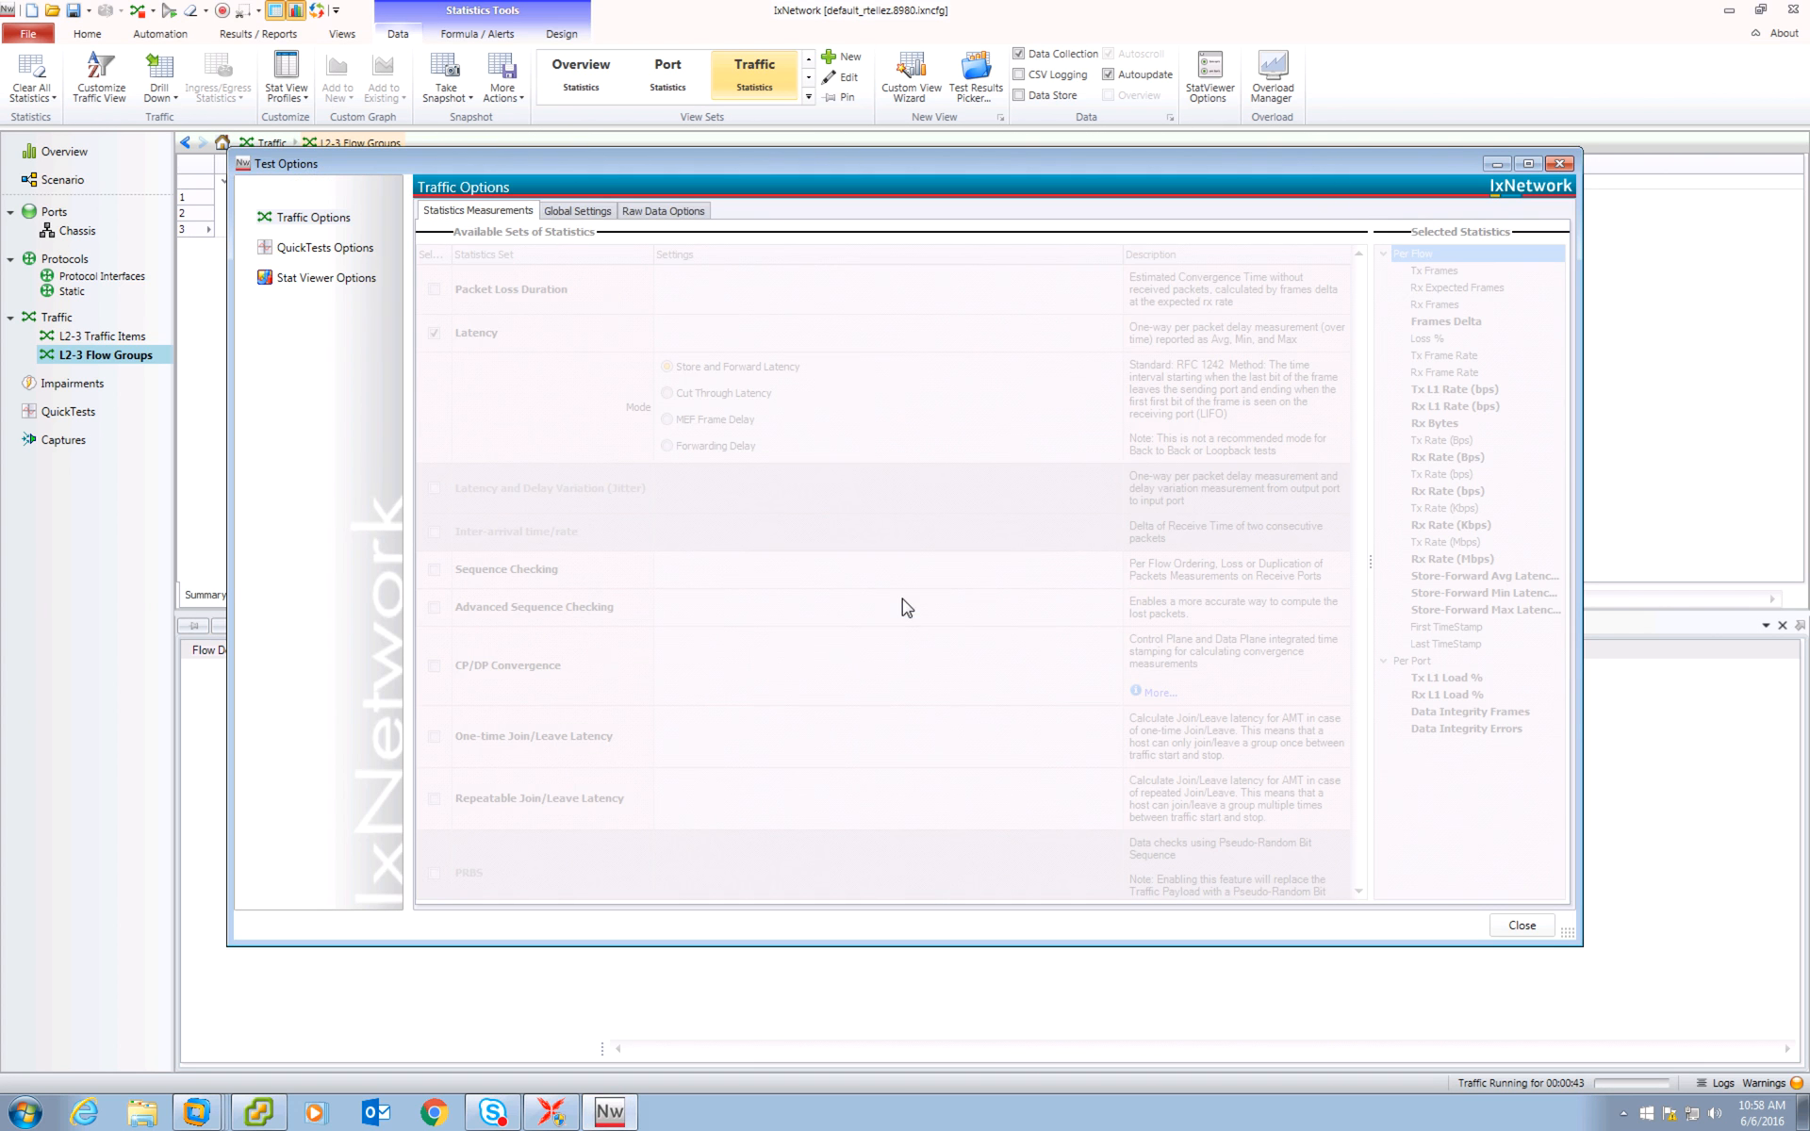
{"action": "left_click", "coordinate": [1559, 163]}
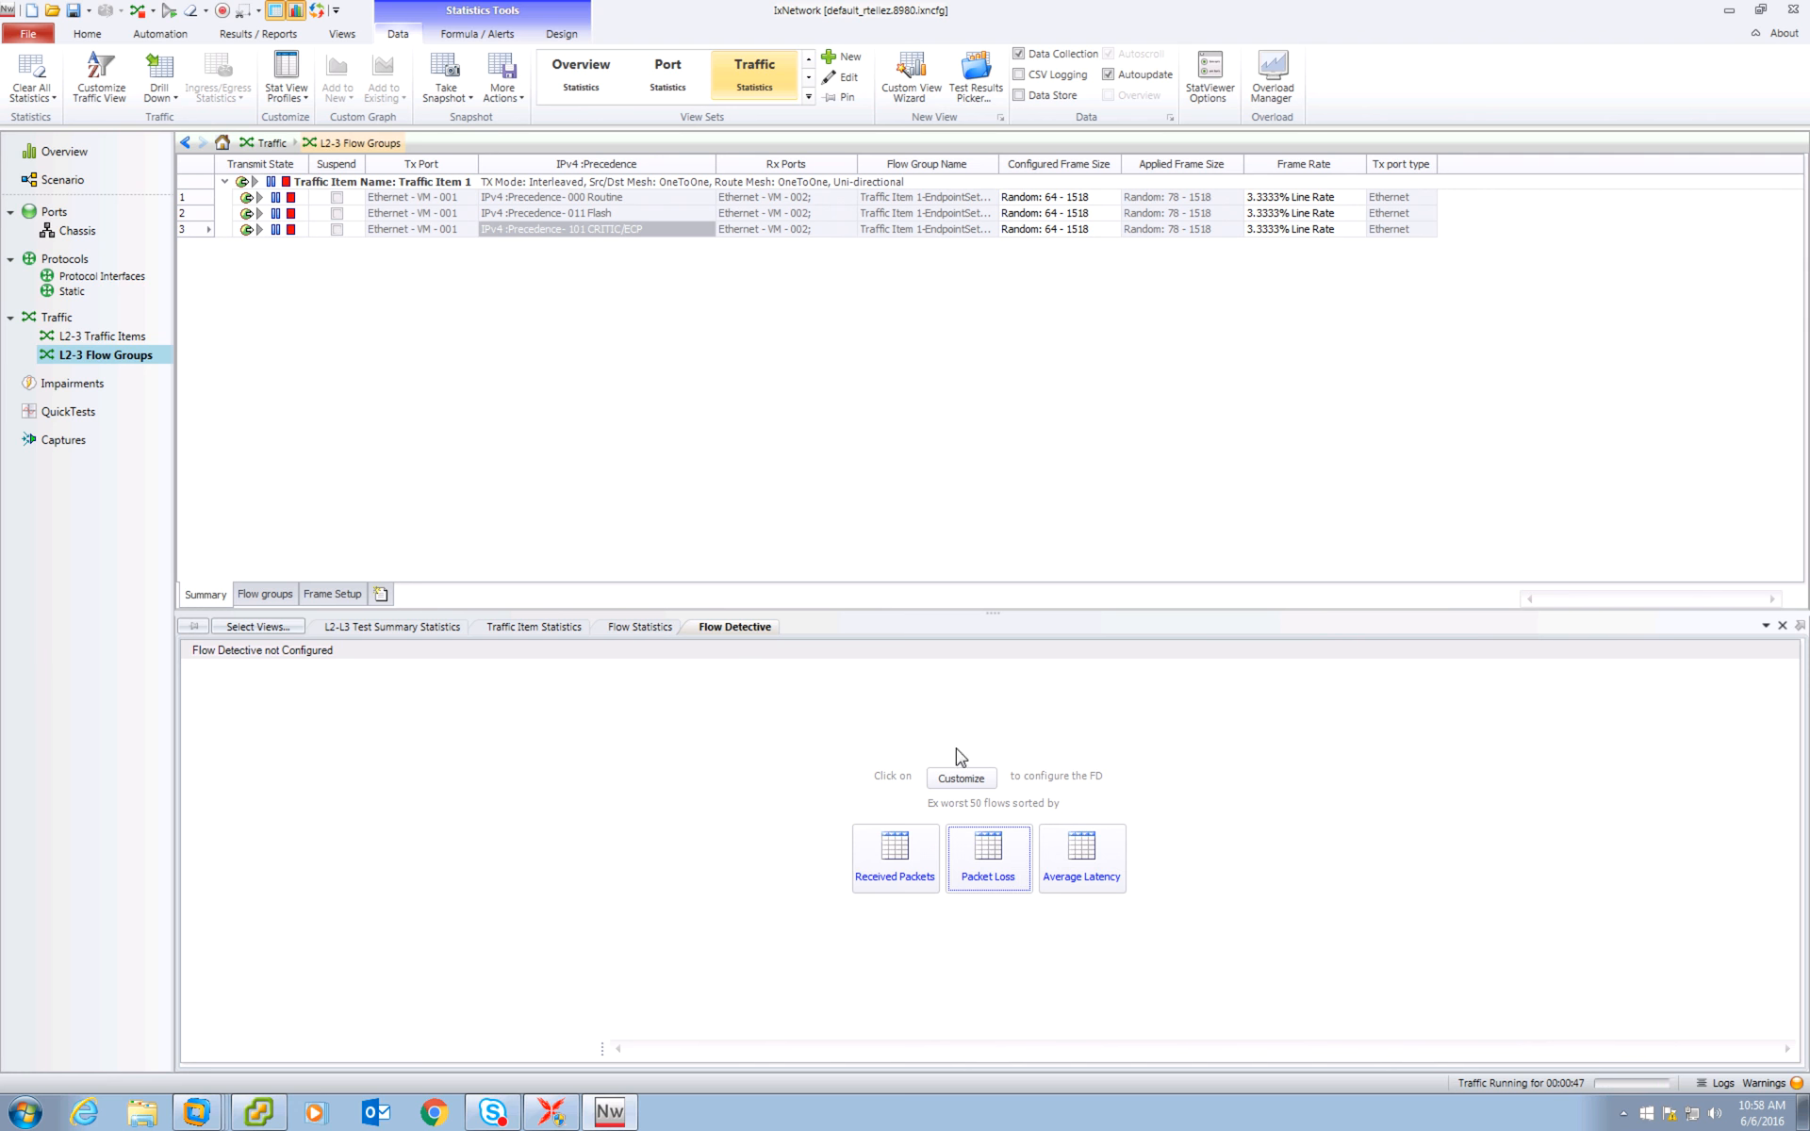
Apply the Received Packets worst-performers profile in Flow Detective and compare it with Flow Statistics.
{"action": "left_click", "coordinate": [900, 854]}
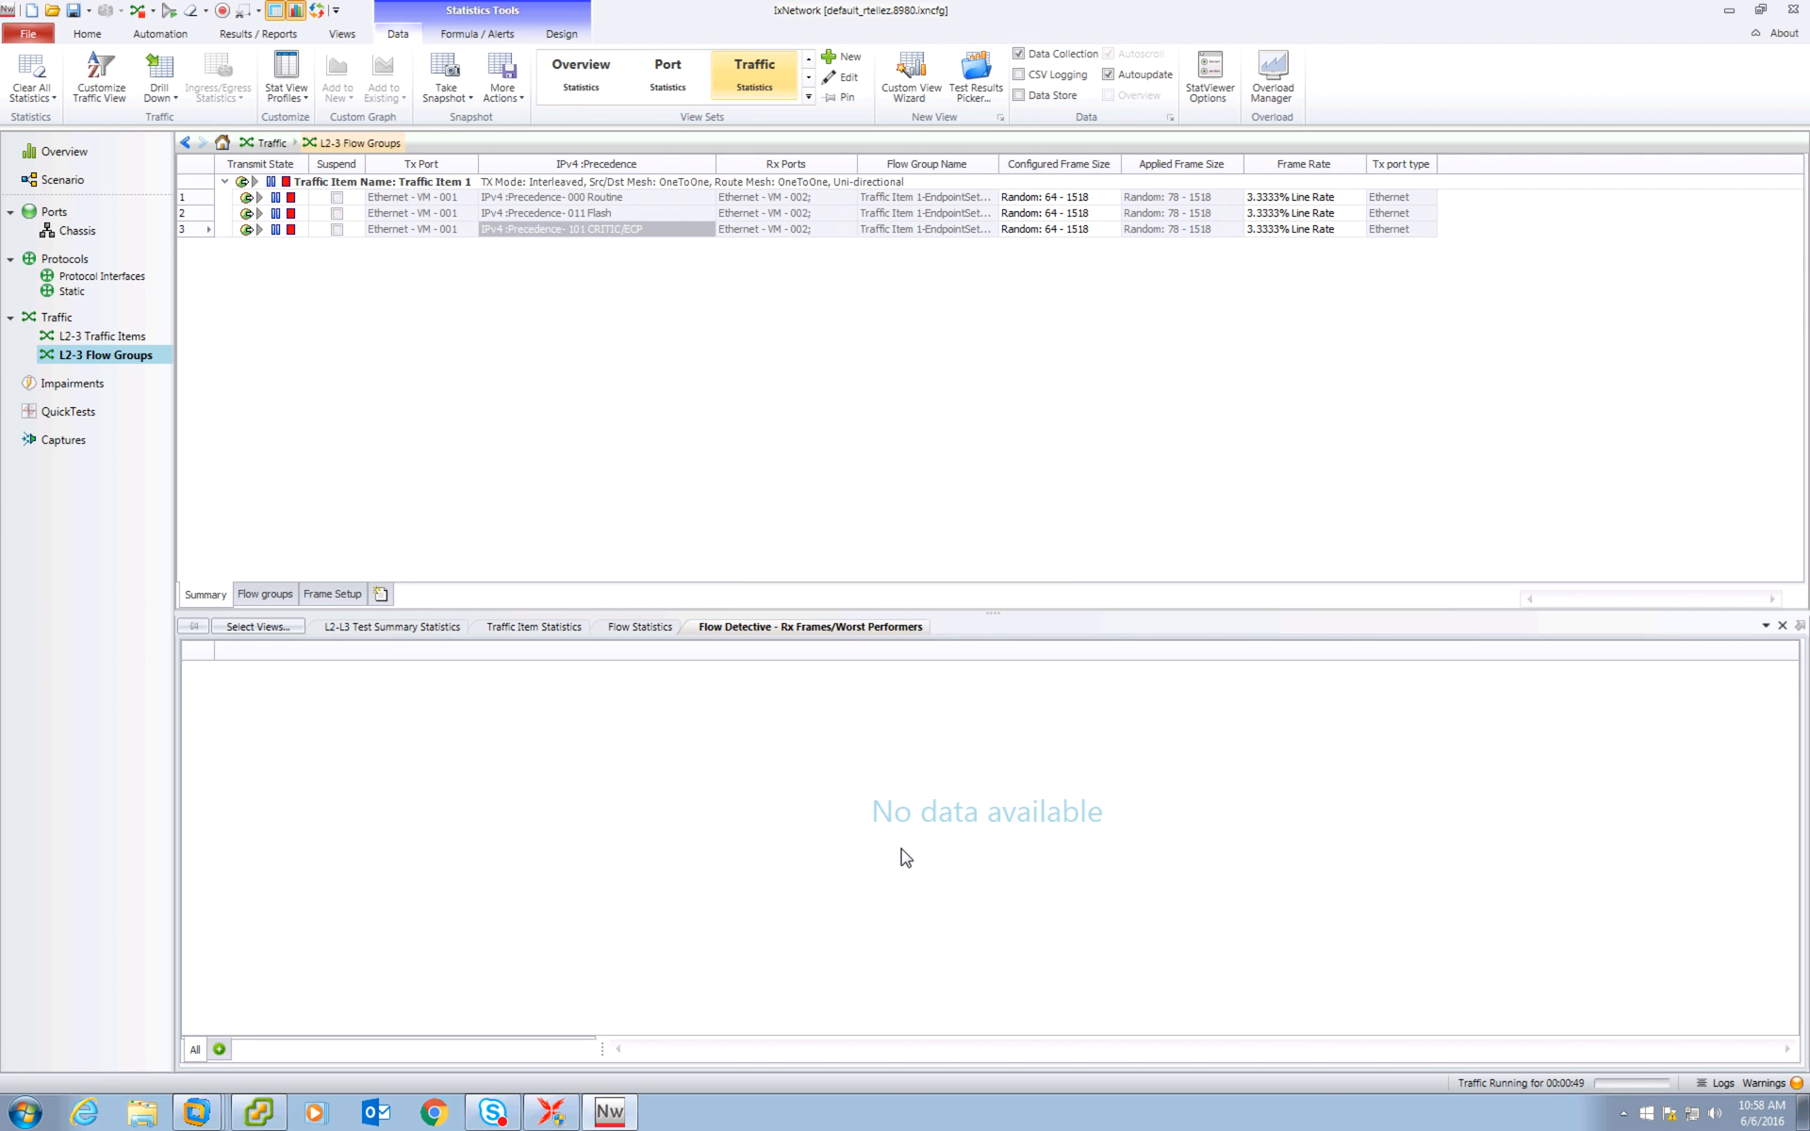
{"action": "left_click", "coordinate": [637, 628]}
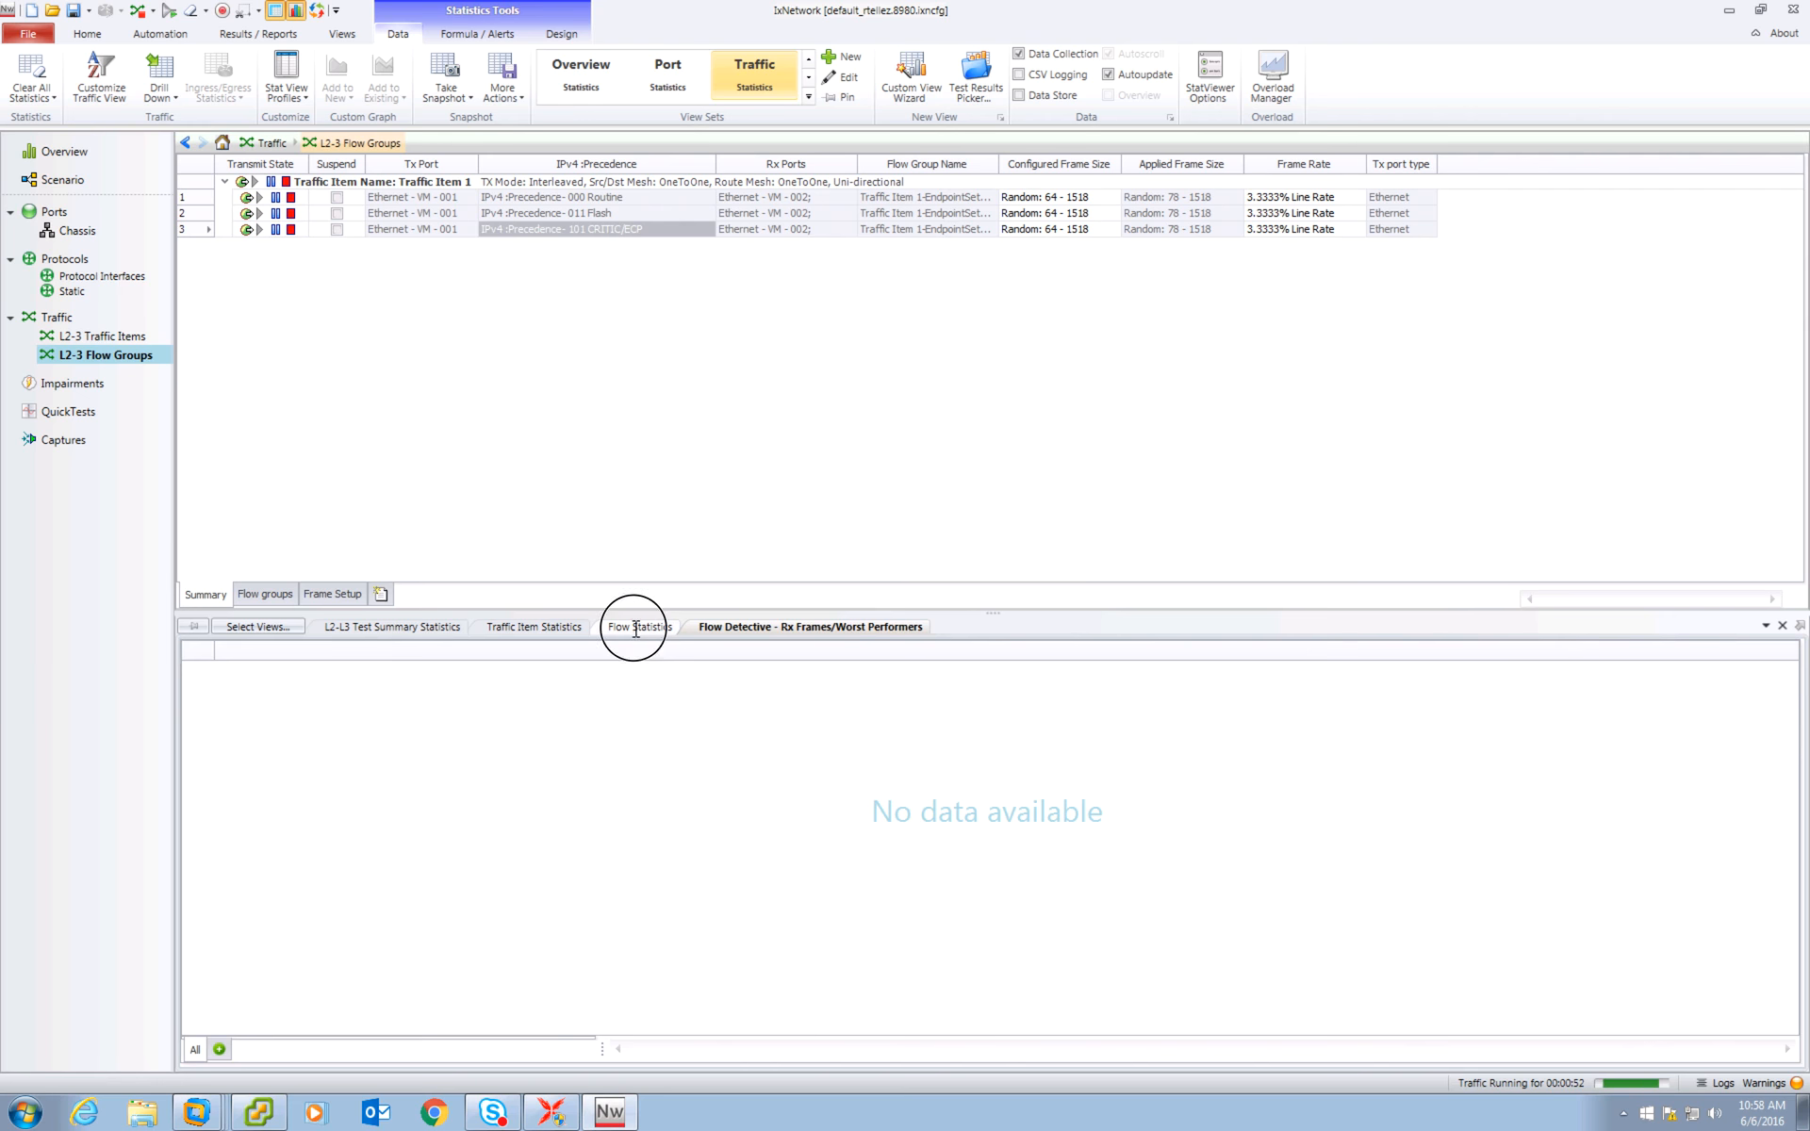
{"action": "left_click", "coordinate": [776, 628]}
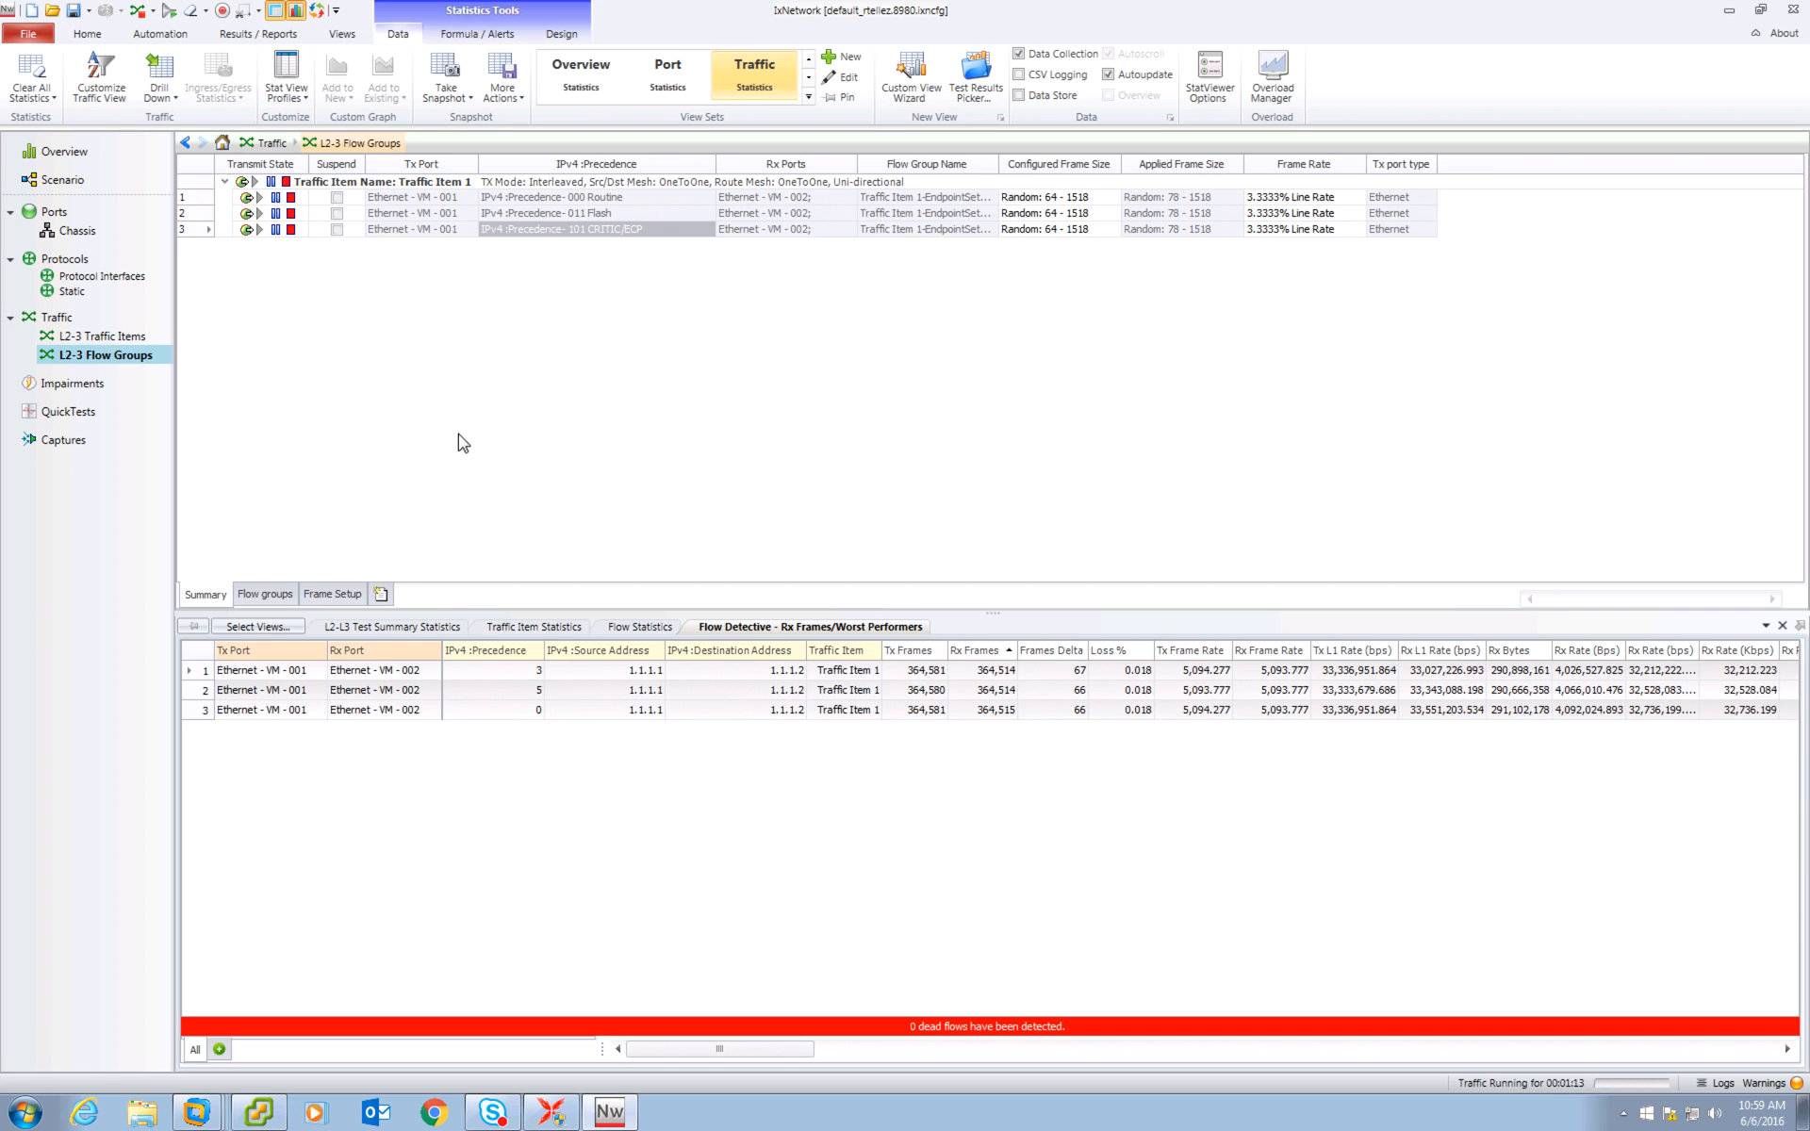
{"action": "key", "text": "ctrl+Left"}
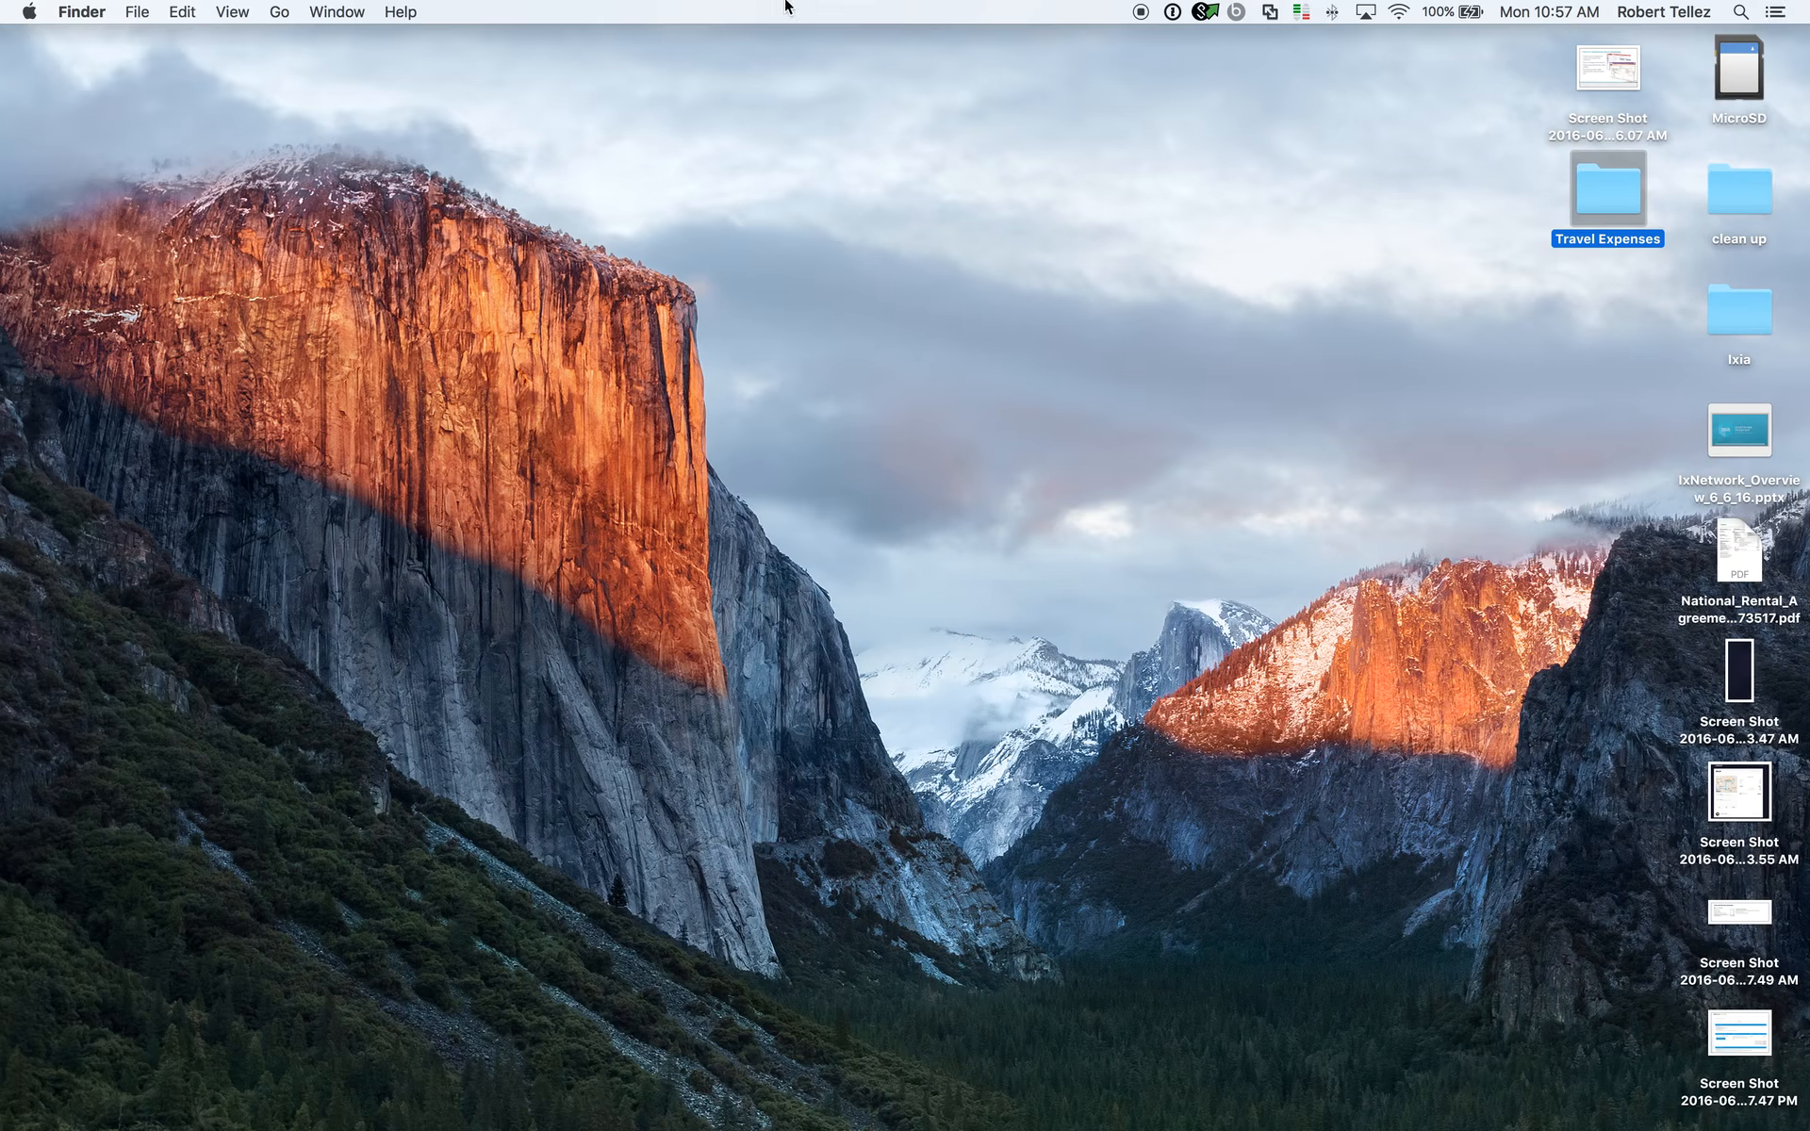